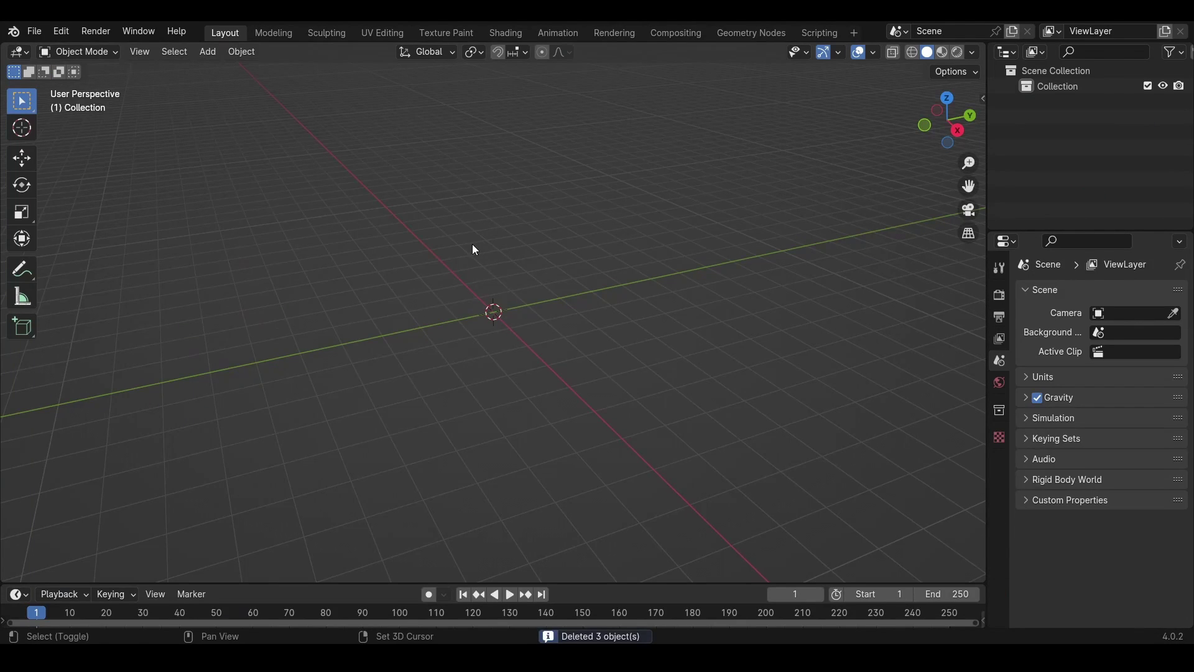
- Add a NURBS path at the origin and rotate it 90° about Y so it stands vertically
key("shift+a")
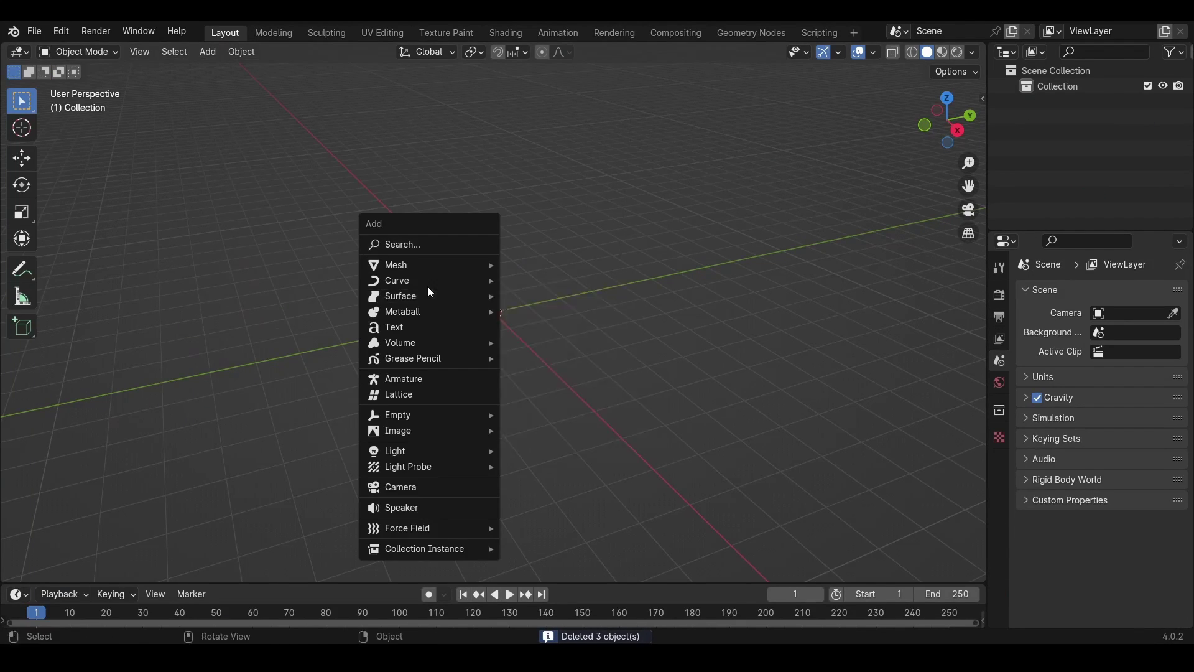
mouse_move(436, 285)
left_click(576, 348)
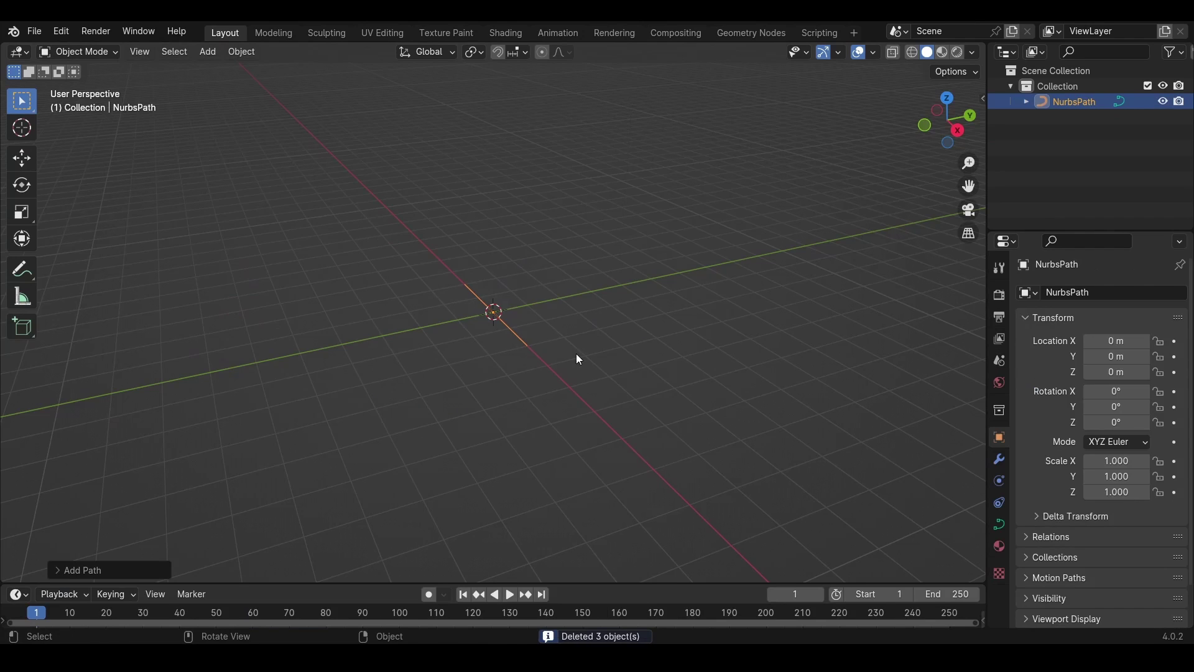
key("r")
type("y")
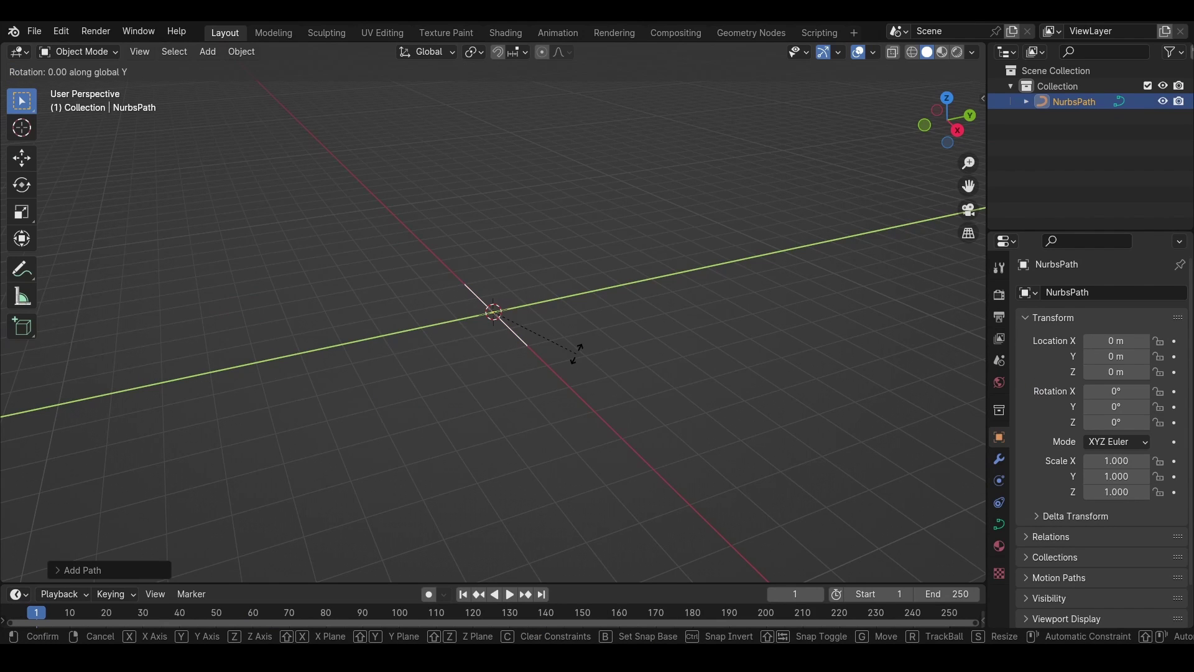
type("90")
key("Return")
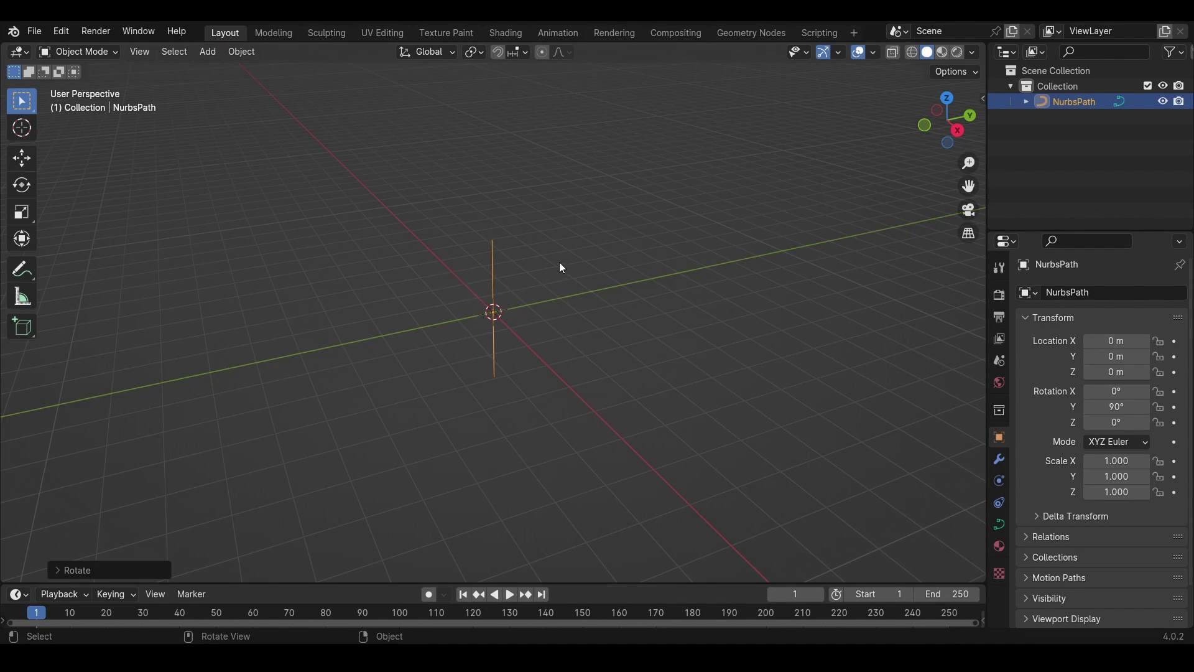
- Switch to the front view and open the path in Edit Mode
key("KP_1")
key("Tab")
scroll(524, 437, "up", 3)
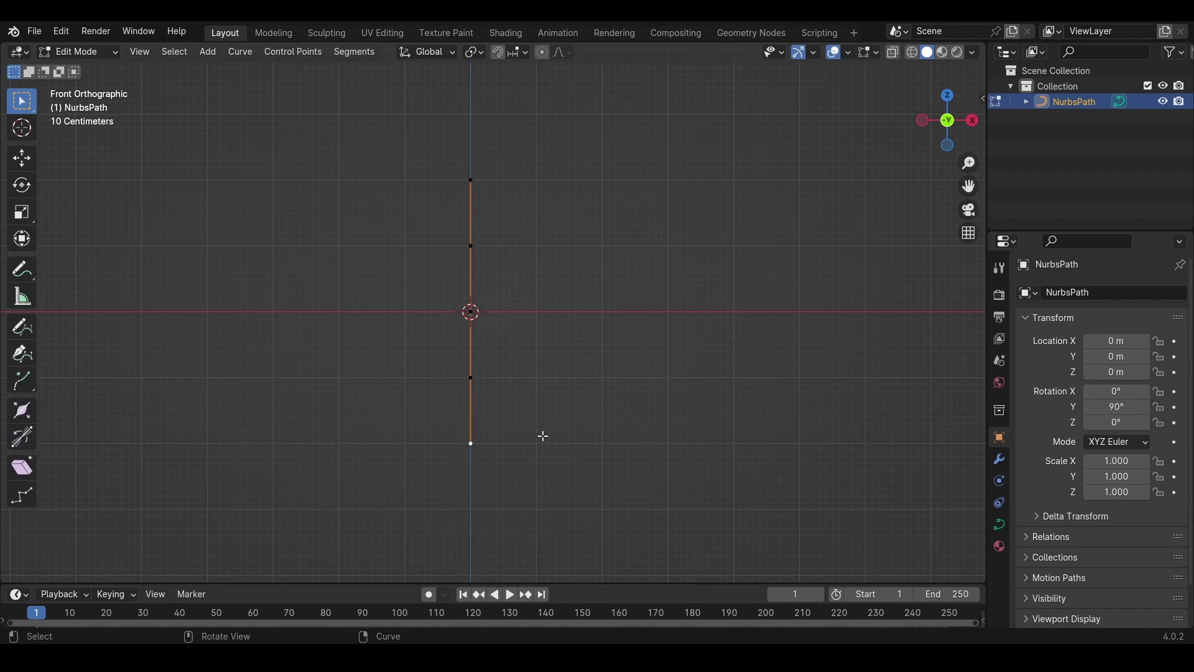
- Try moving the path's second-lowest control point about 1.8 m along X
key("g")
key("x")
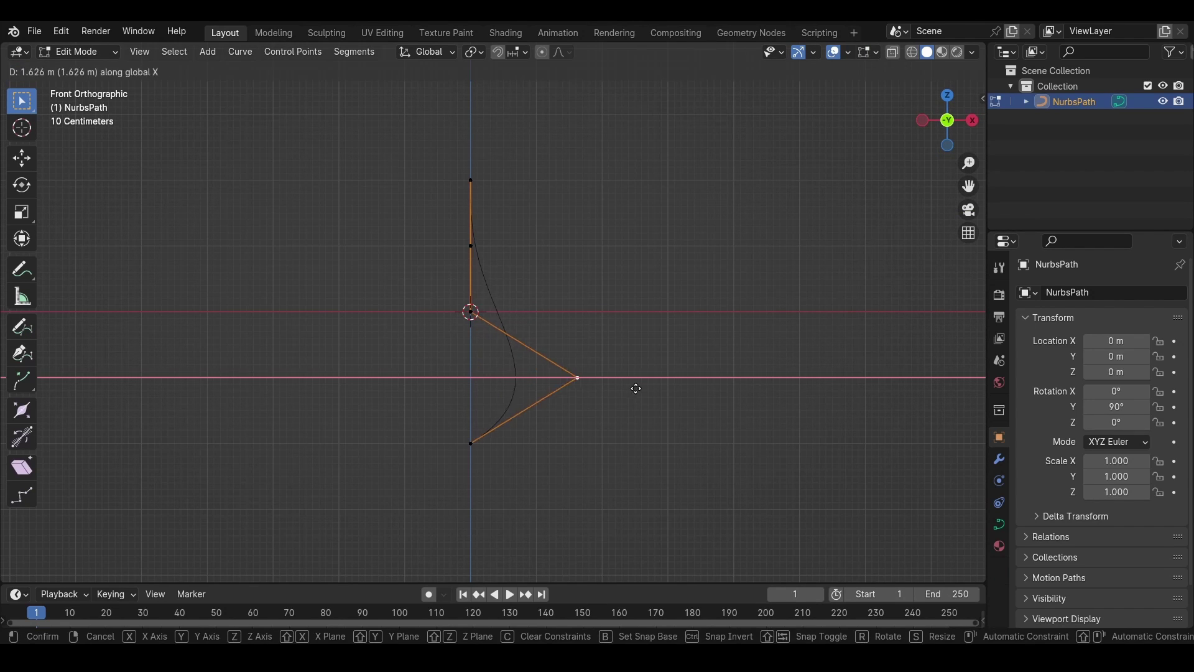
left_click(636, 389)
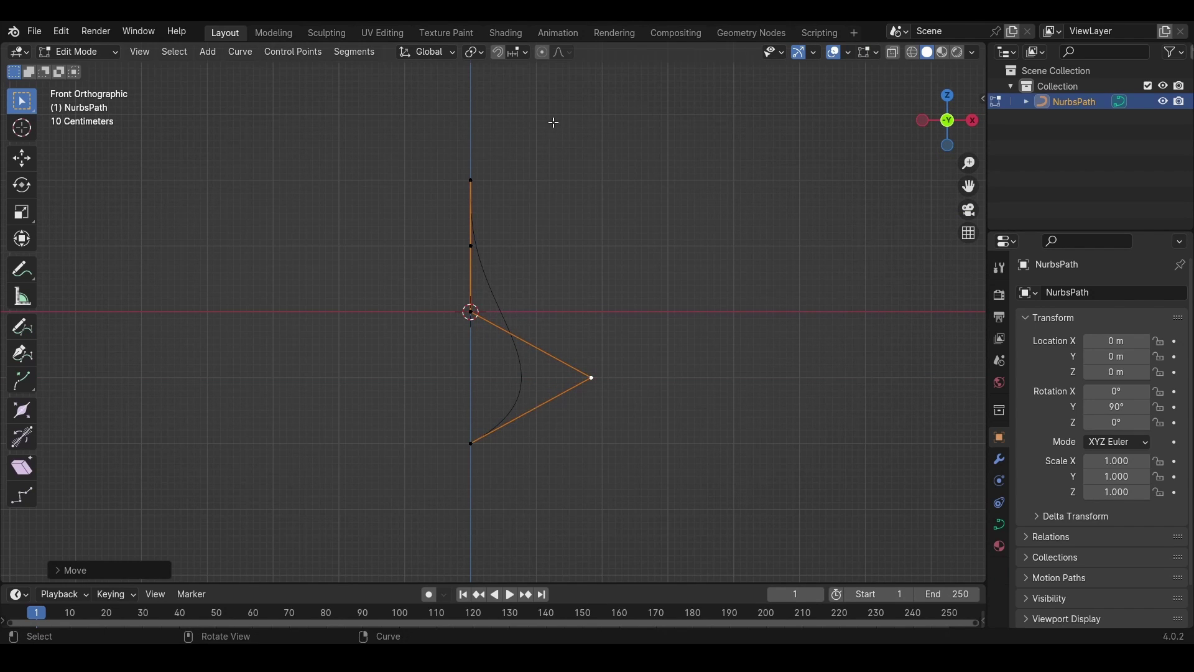
- Set the snapping target to Vertex
left_click(519, 53)
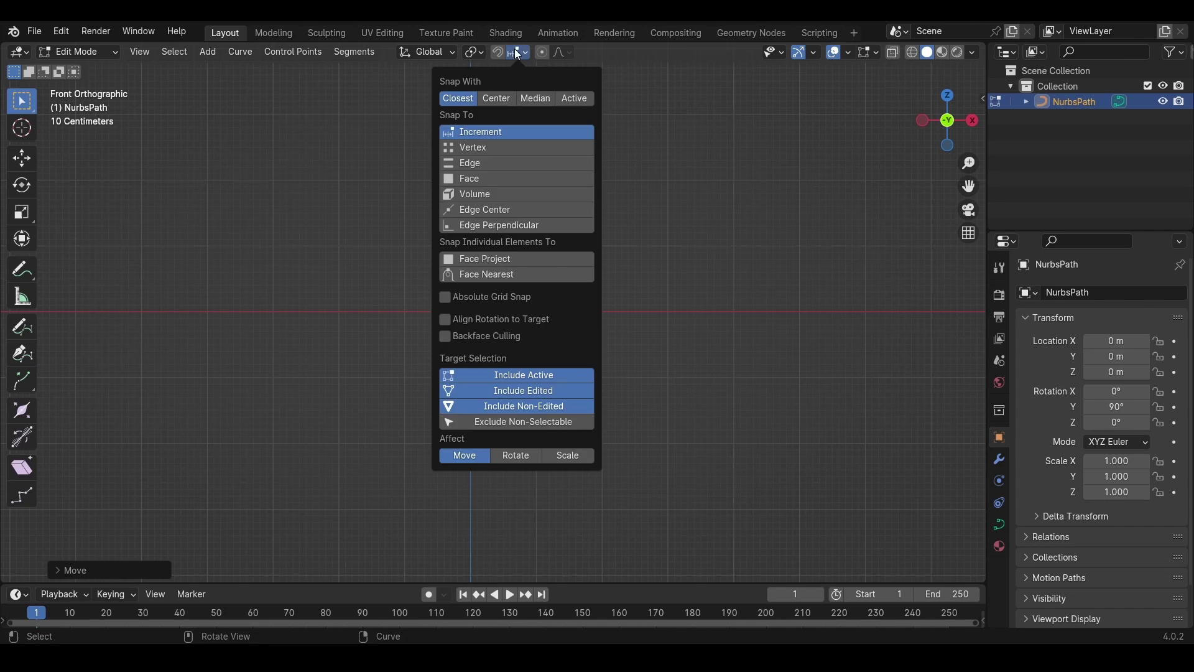
left_click(492, 149)
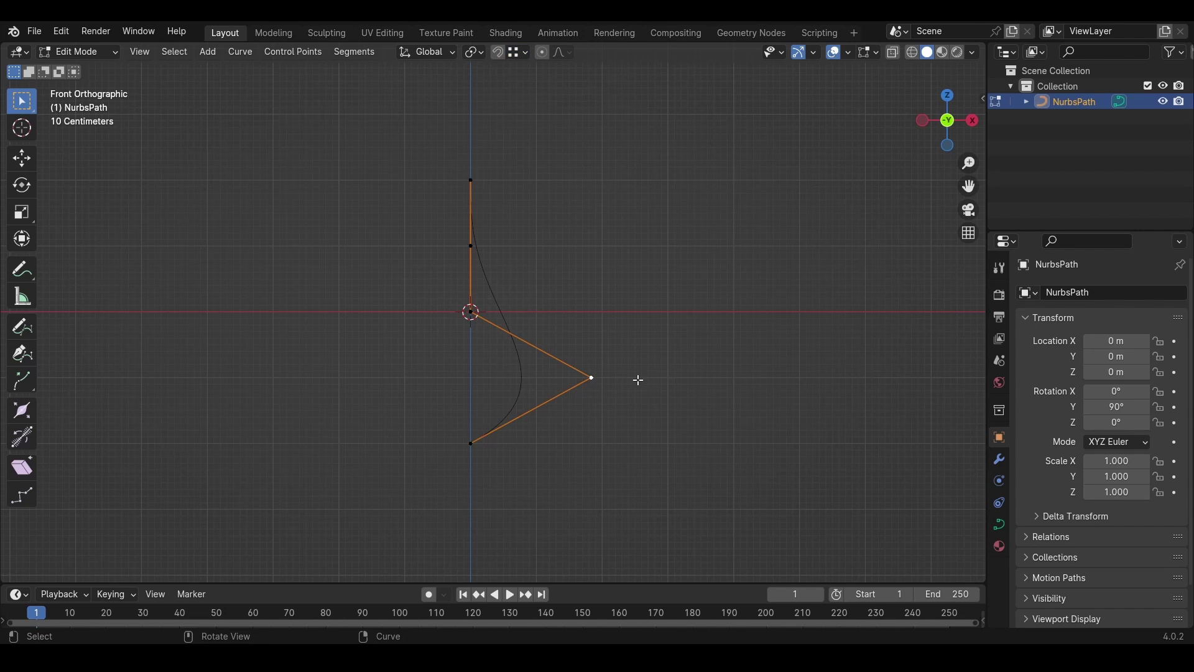
key("g")
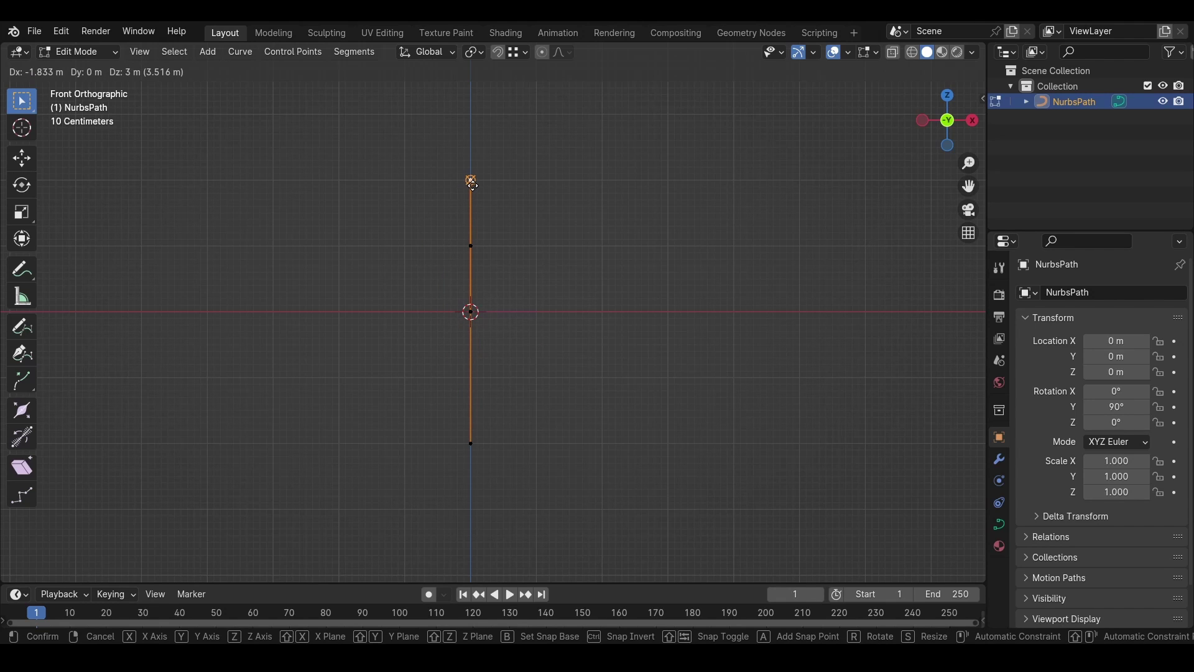
key("z")
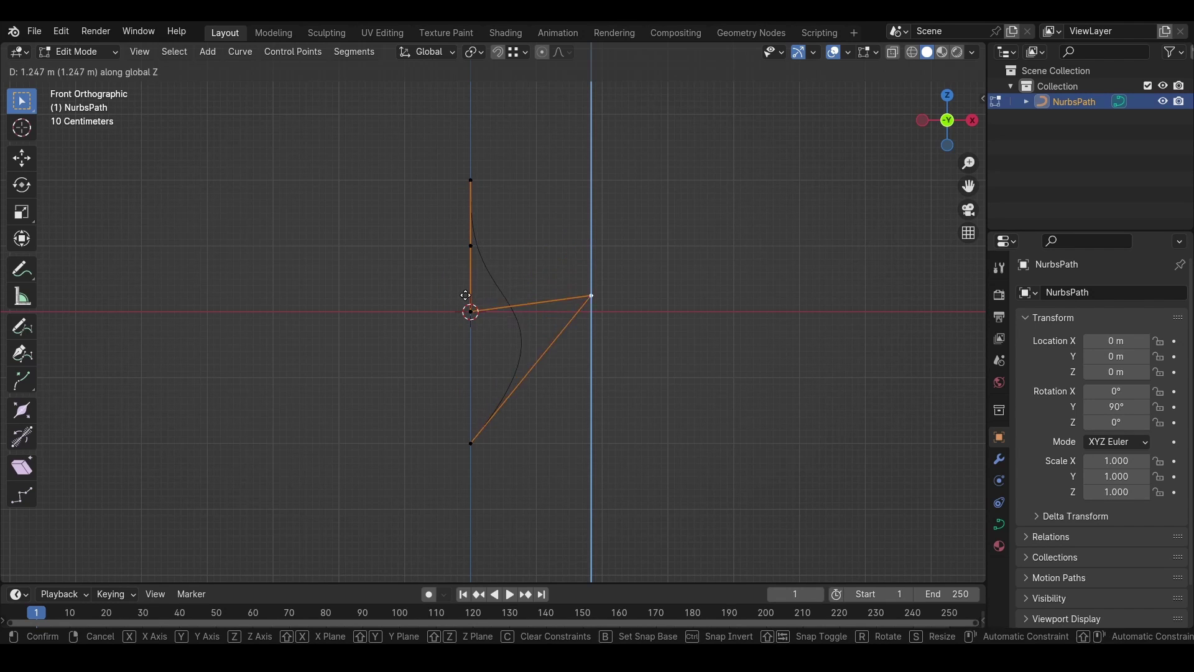
key("Escape")
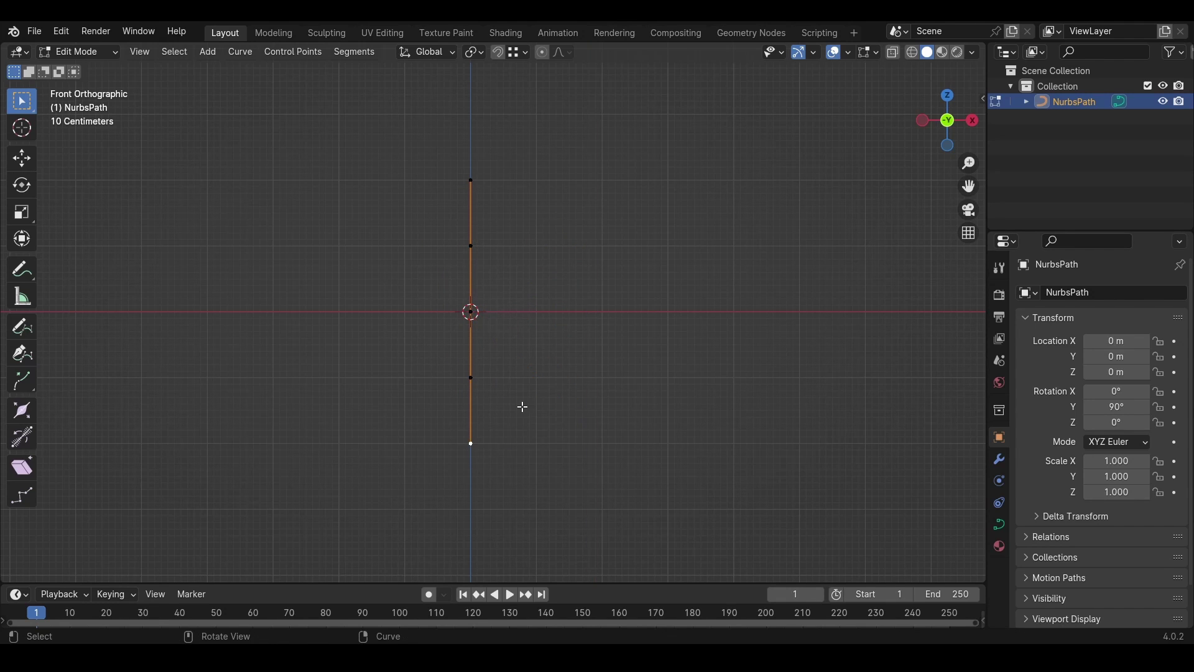
- Move the path's bottom control point outward along positive X and lower the point just above it along Z
key("g")
key("x")
left_click(659, 431)
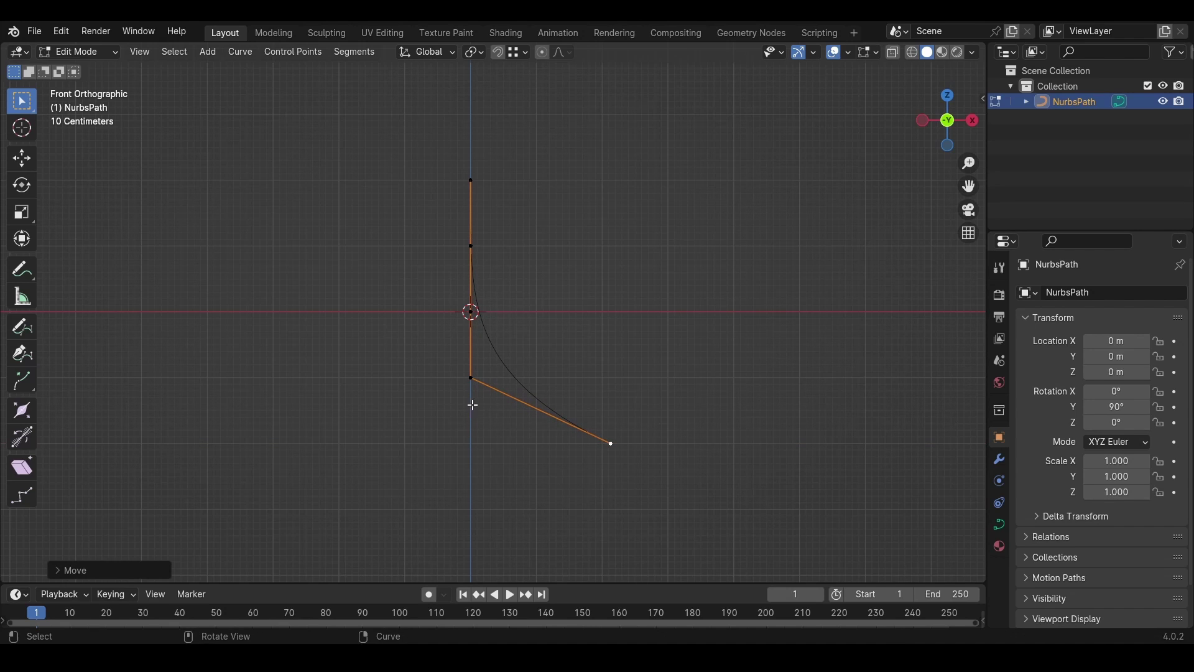
left_click(471, 377)
key("g")
key("z")
left_click(604, 404)
- Move the two uppermost control points together about 1.56 m along X
left_click(475, 247)
left_click(475, 182, "shift")
key("g")
key("x")
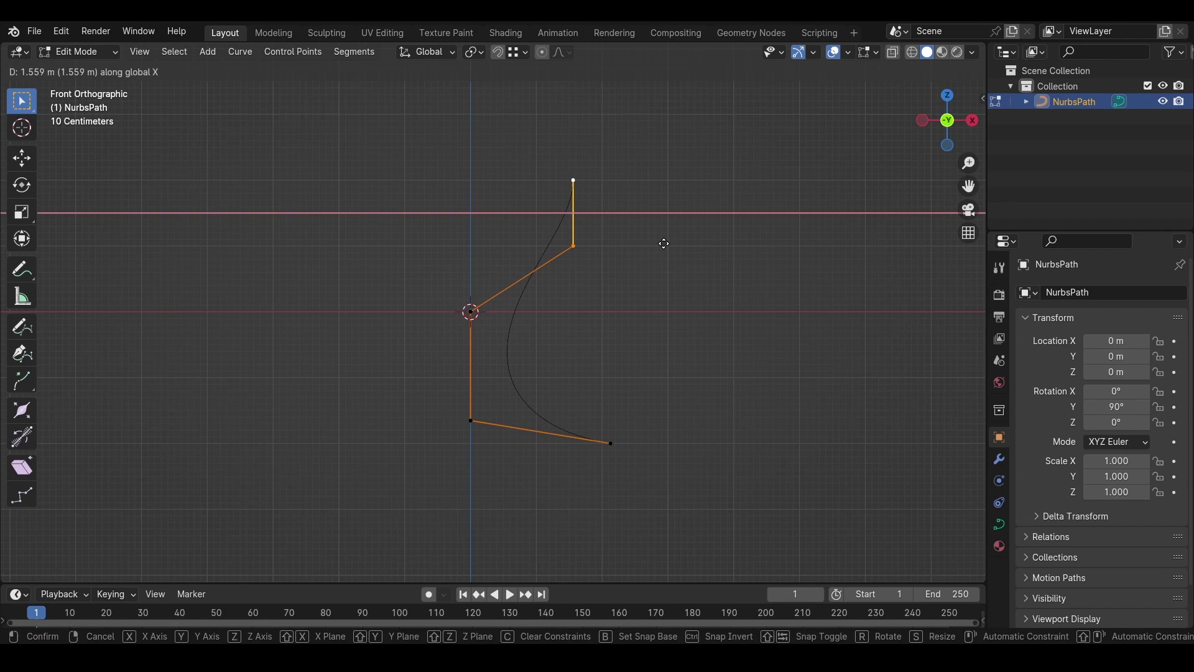
left_click(661, 245)
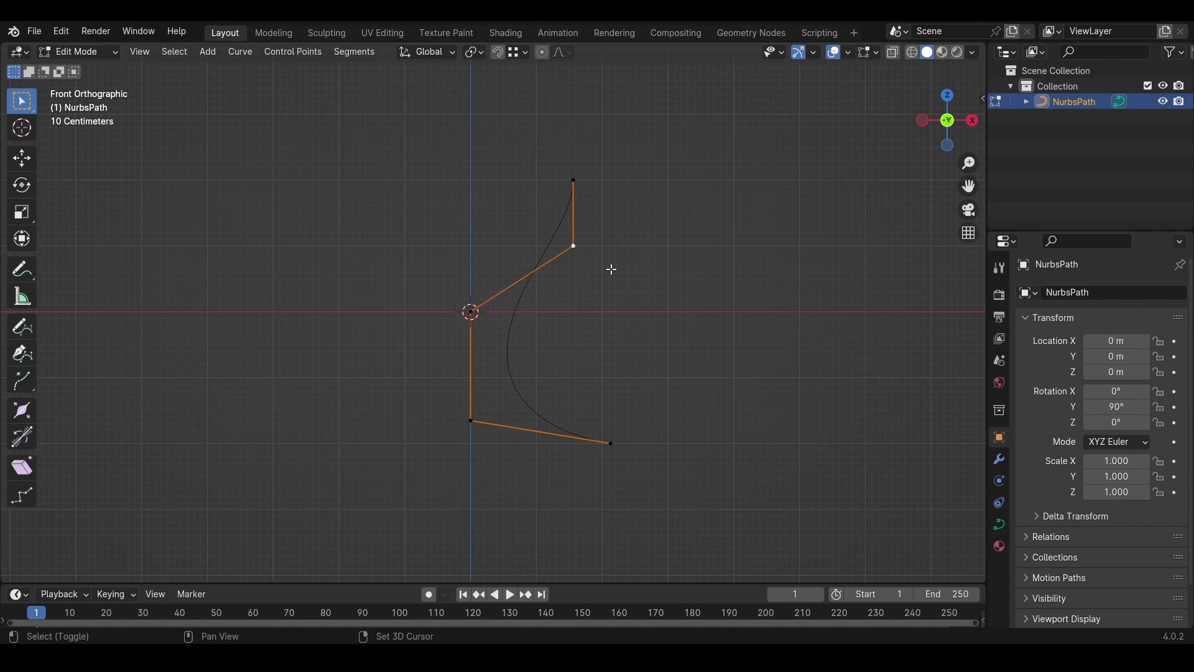
- Shift the second control point from the top partway back toward the Z axis and lower it along Z
key("g")
key("x")
left_click(576, 275)
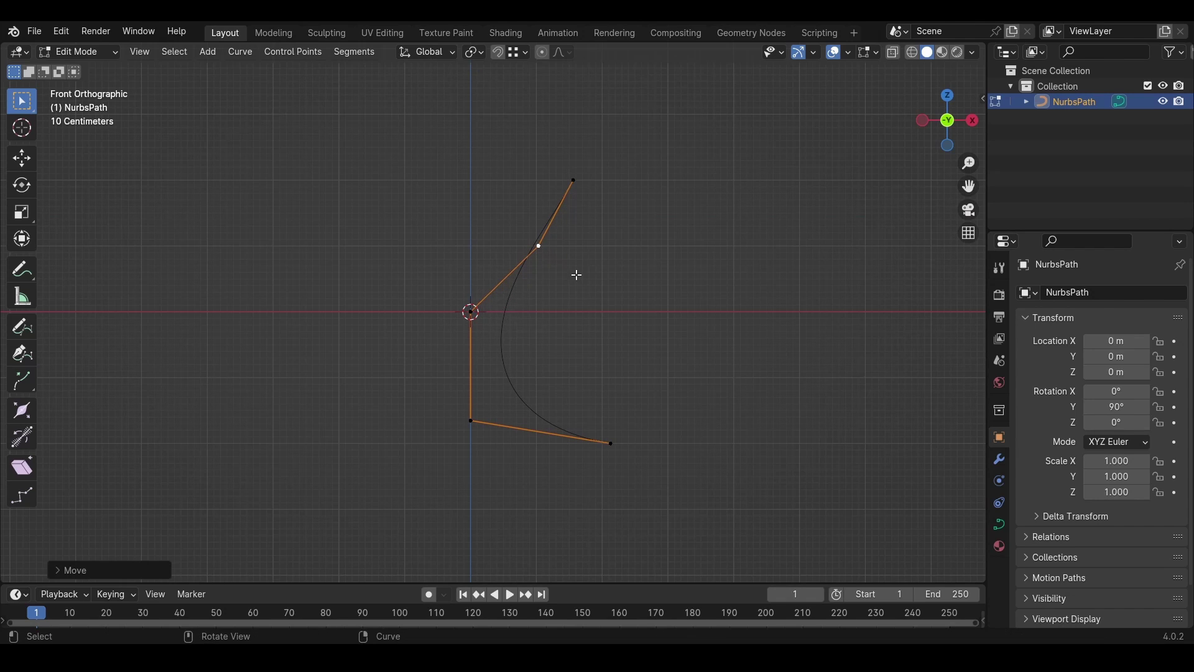
key("g")
key("z")
left_click(576, 315)
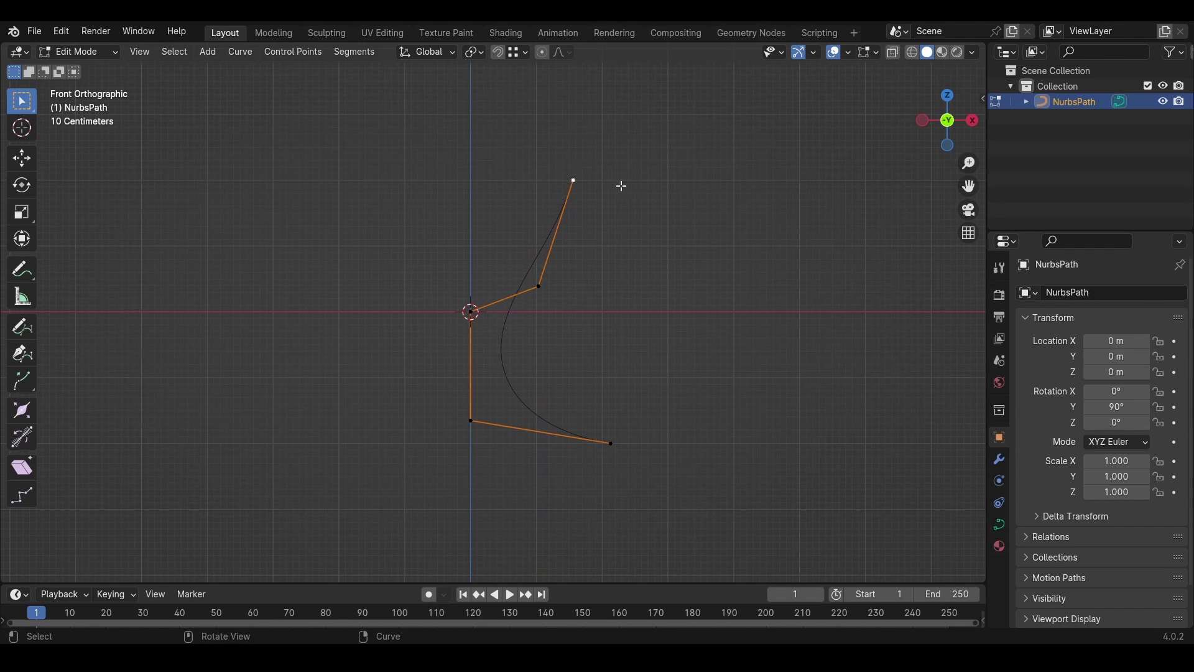
- Extrude the path's top control point upward along Z
key("g")
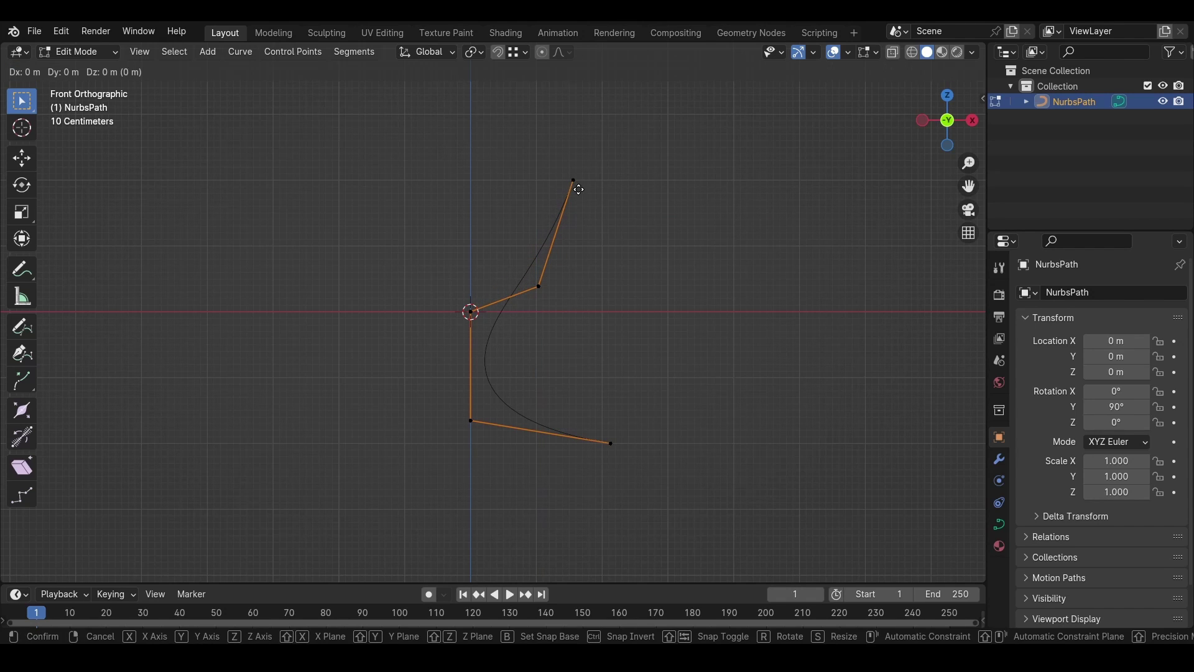
key("z")
left_click(580, 107)
- Subdivide the path's topmost segment and the vertical stem segment below the origin
middle_click_drag(601, 203, 643, 262, "shift")
key("ctrl+z")
right_click(460, 228)
left_click(436, 229)
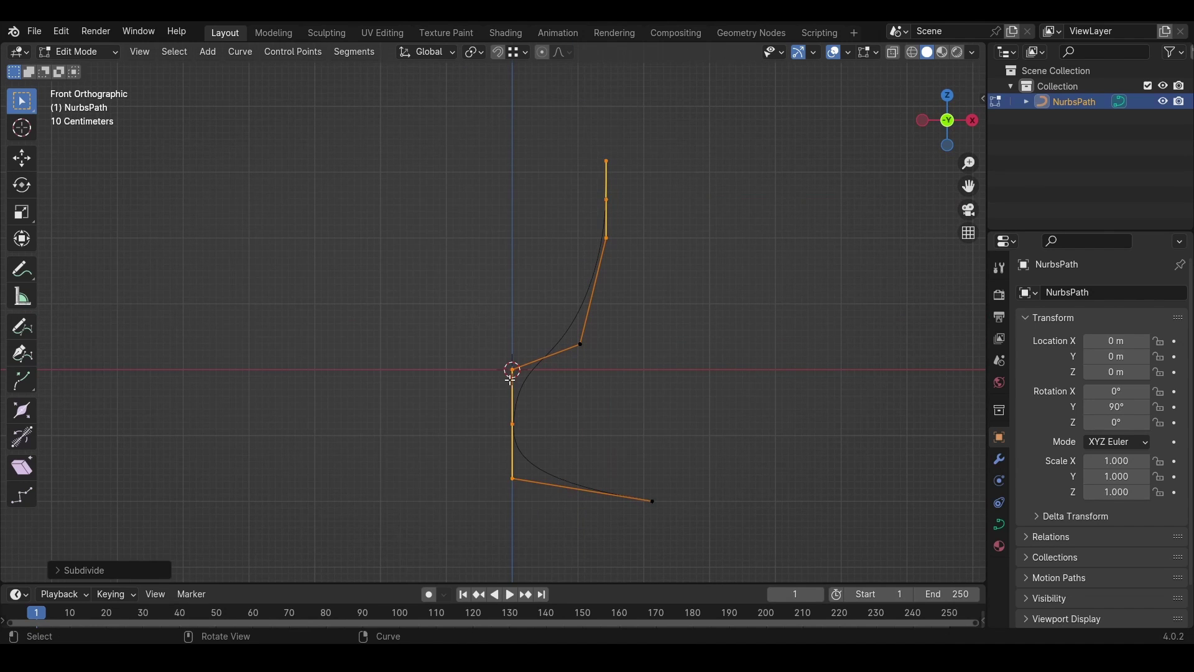
- Raise the control points of the upper stem and bowl transition along Z
left_click(513, 424)
key("ctrl+KP_Add")
key("g")
key("z")
left_click(578, 348)
- Move the three stem control points slightly away from the Z axis along X
left_click_drag(487, 281, 541, 495)
key("g")
key("x")
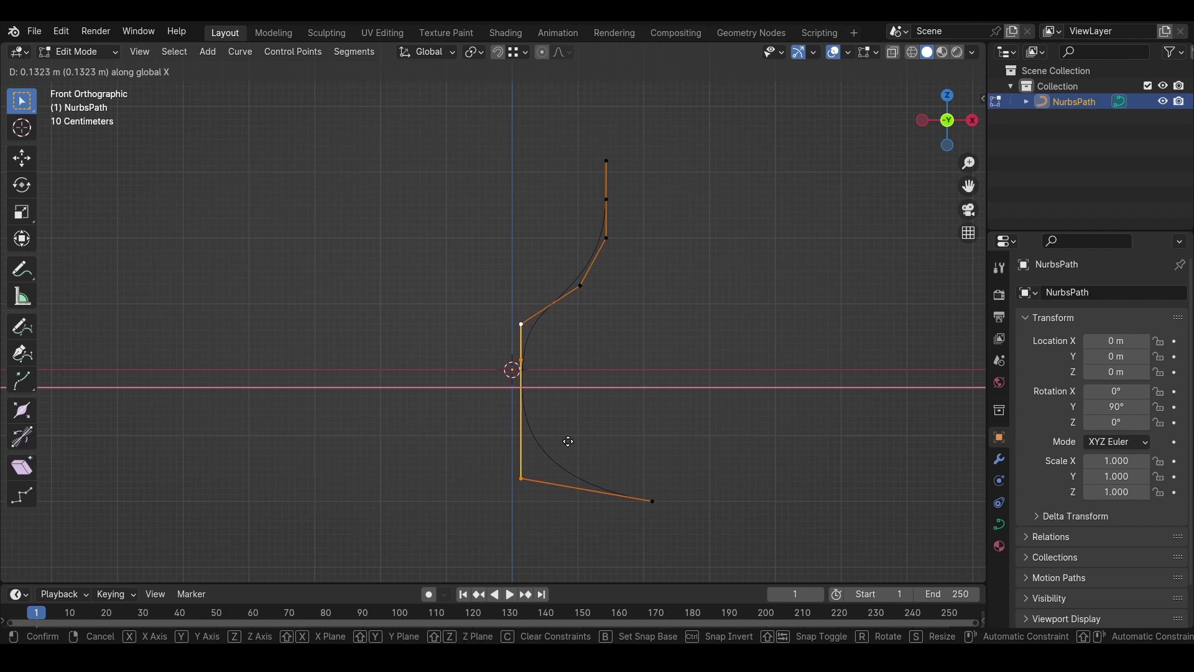
left_click(567, 439)
- Move the bottom control point inward along X to line up with the vertical upper section of the profile
left_click(689, 426)
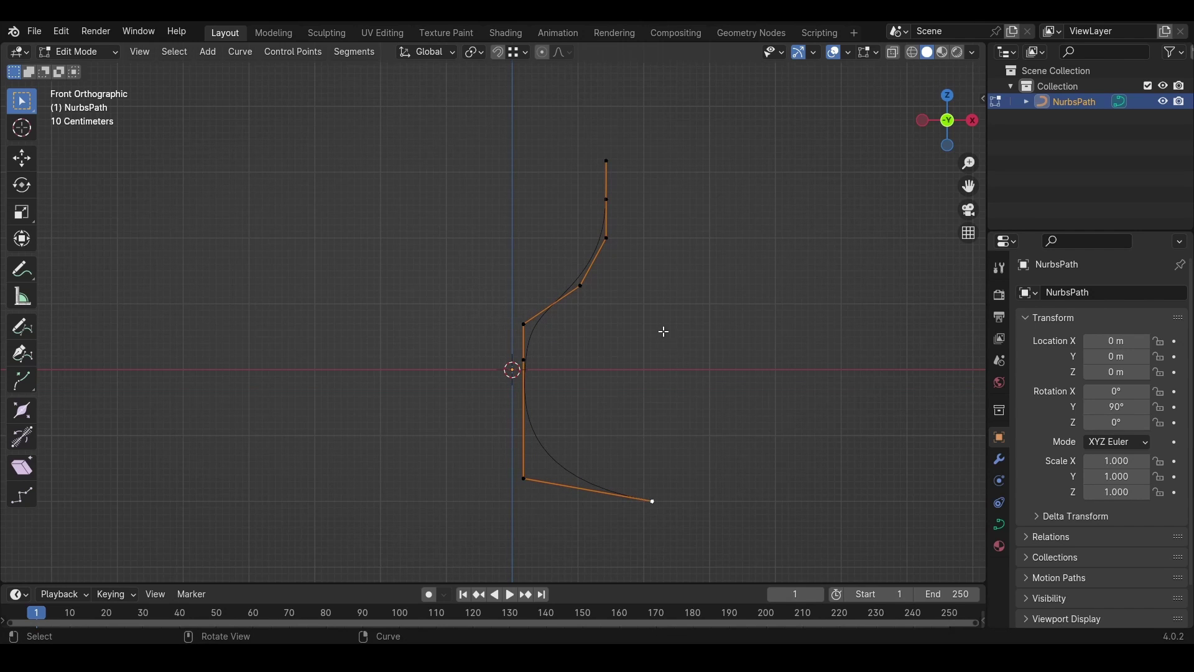
key("g")
key("x")
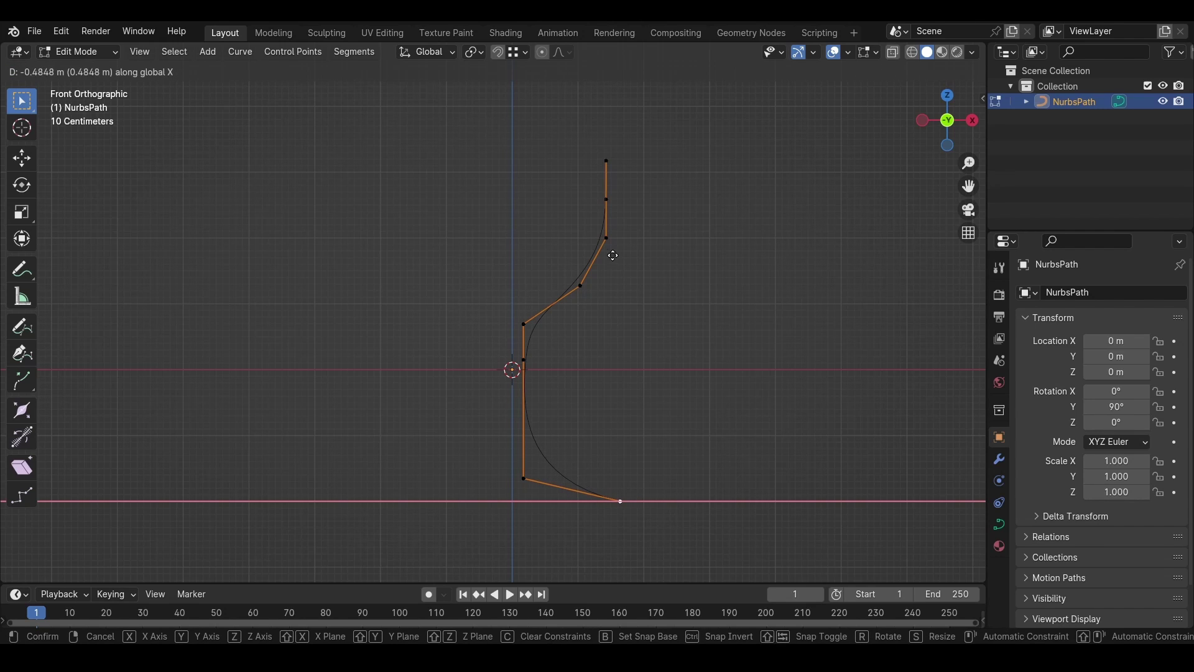
left_click(608, 245)
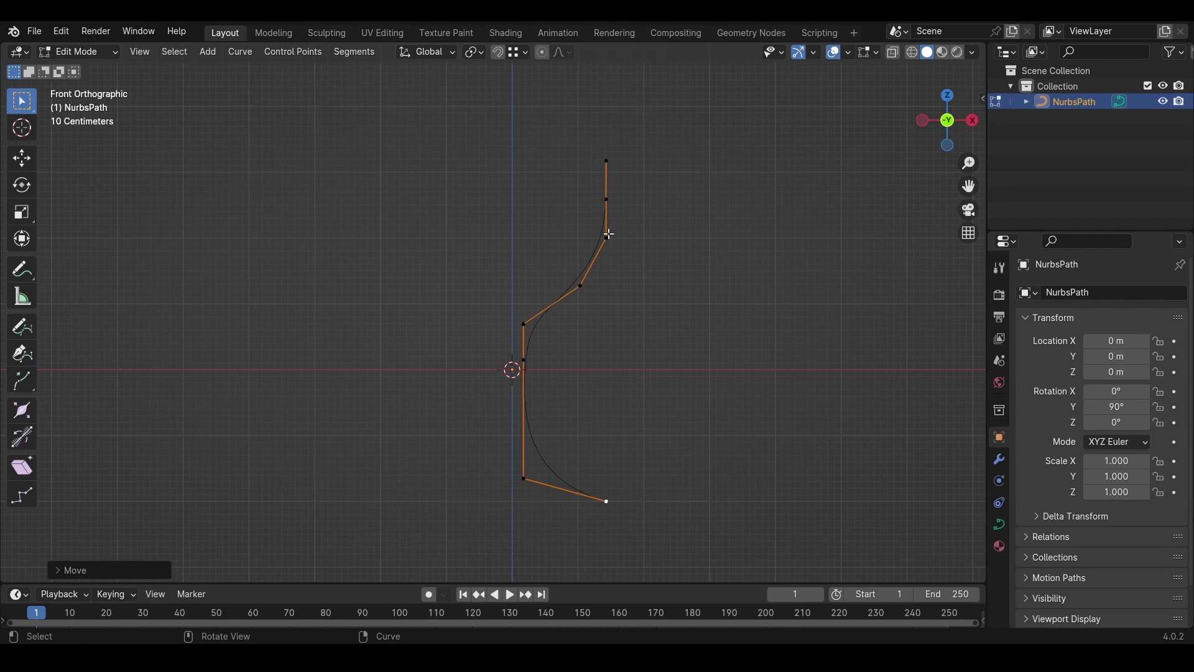
- Move the profile's top control point slightly inward along X to narrow the glass rim
left_click(608, 168)
key("g")
key("x")
left_click(718, 263)
- Lower all control points above the two base points along Z to shorten the stem
left_click_drag(450, 112, 690, 376)
key("g")
key("z")
left_click(640, 395)
- Raise the profile's top control point to make the bowl taller, and return to Object Mode
scroll(561, 413, "up", 3)
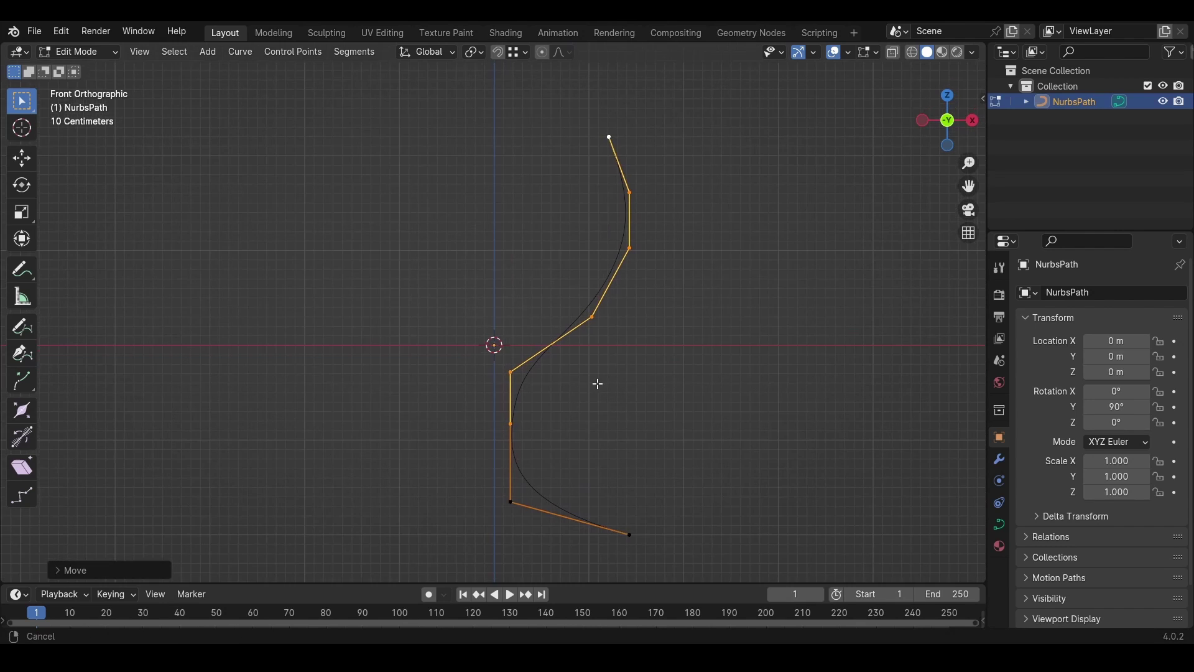
left_click(633, 116)
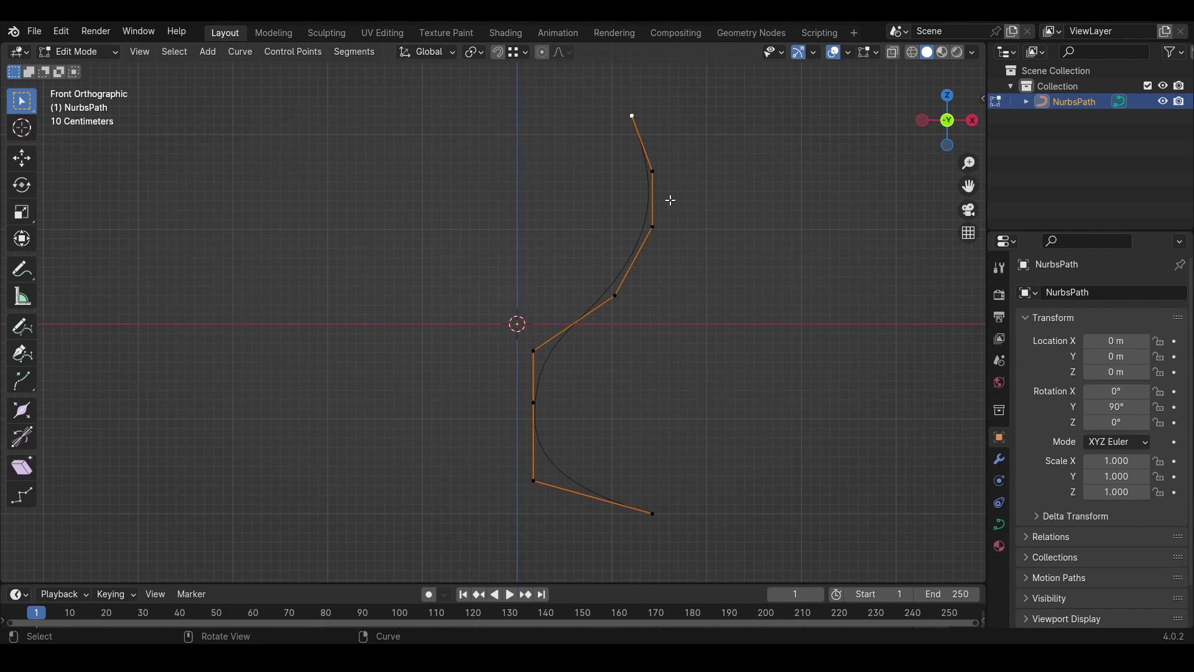
key("a")
key("s")
left_click(640, 400)
key("Tab")
middle_click_drag(720, 387, 590, 355, "ctrl")
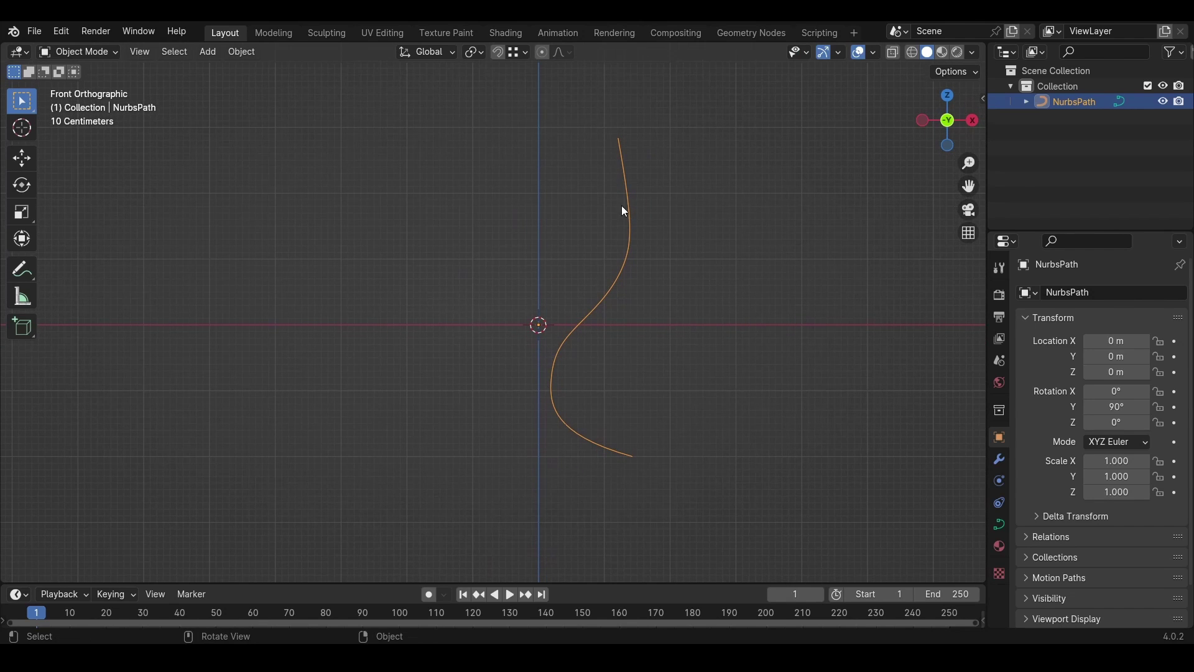
key("Tab")
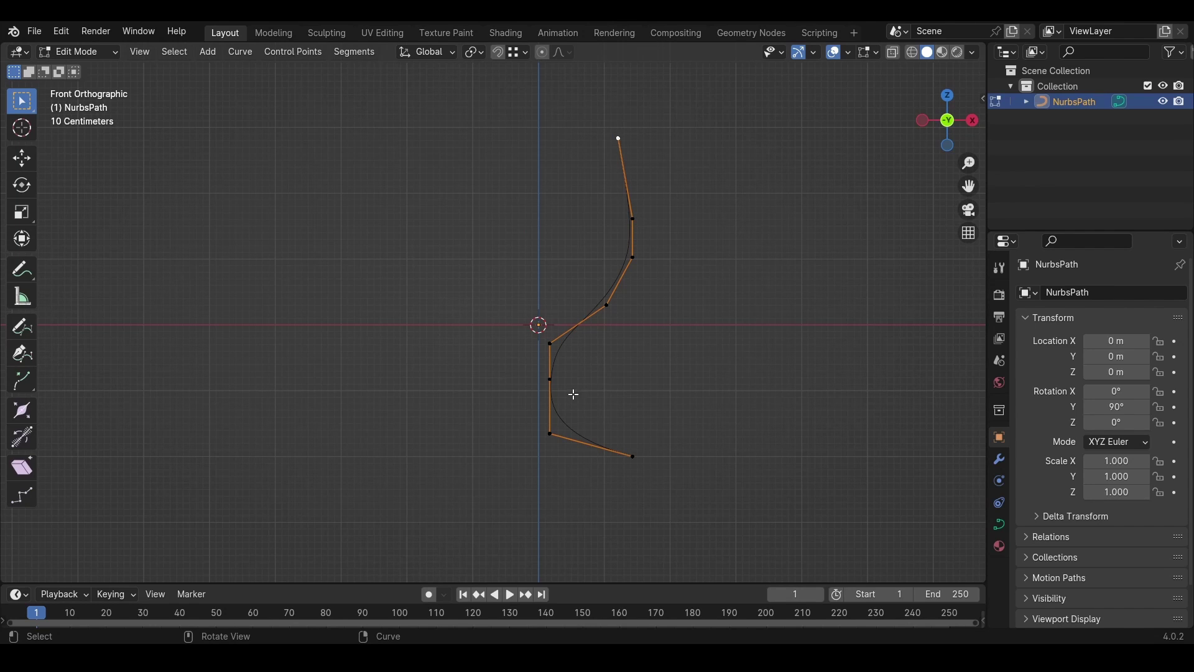
left_click(632, 455)
key("Tab")
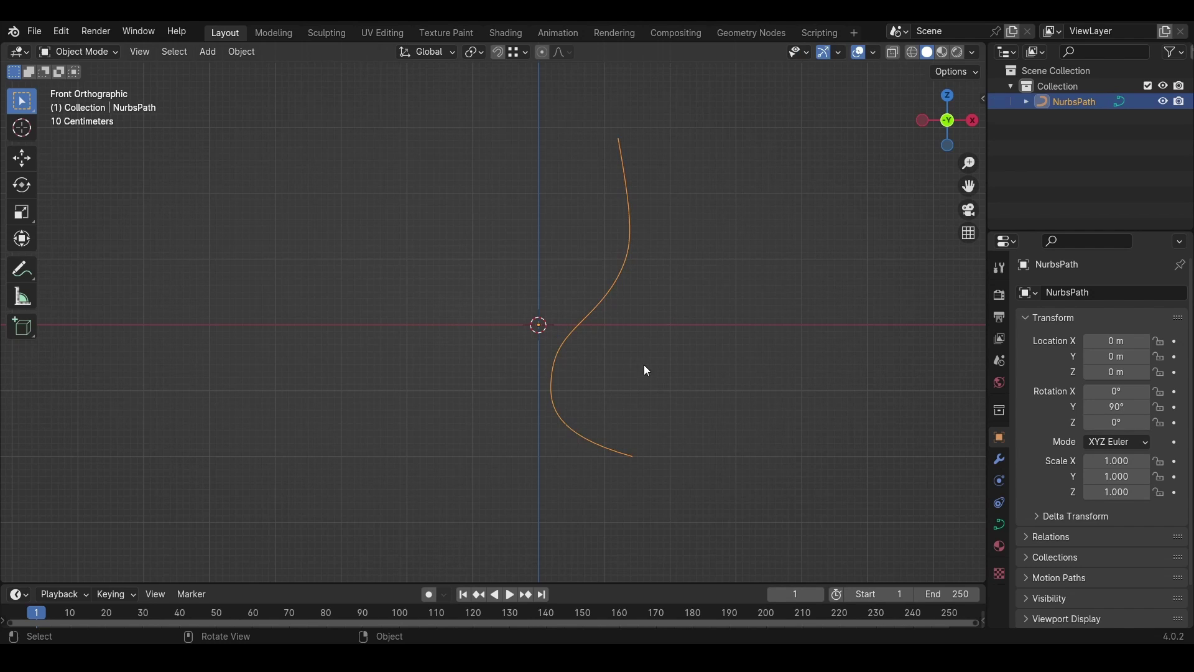
- Add a Screw modifier to the profile curve and set its axis to X
left_click(999, 459)
left_click(1060, 296)
left_click(988, 242)
key("Return")
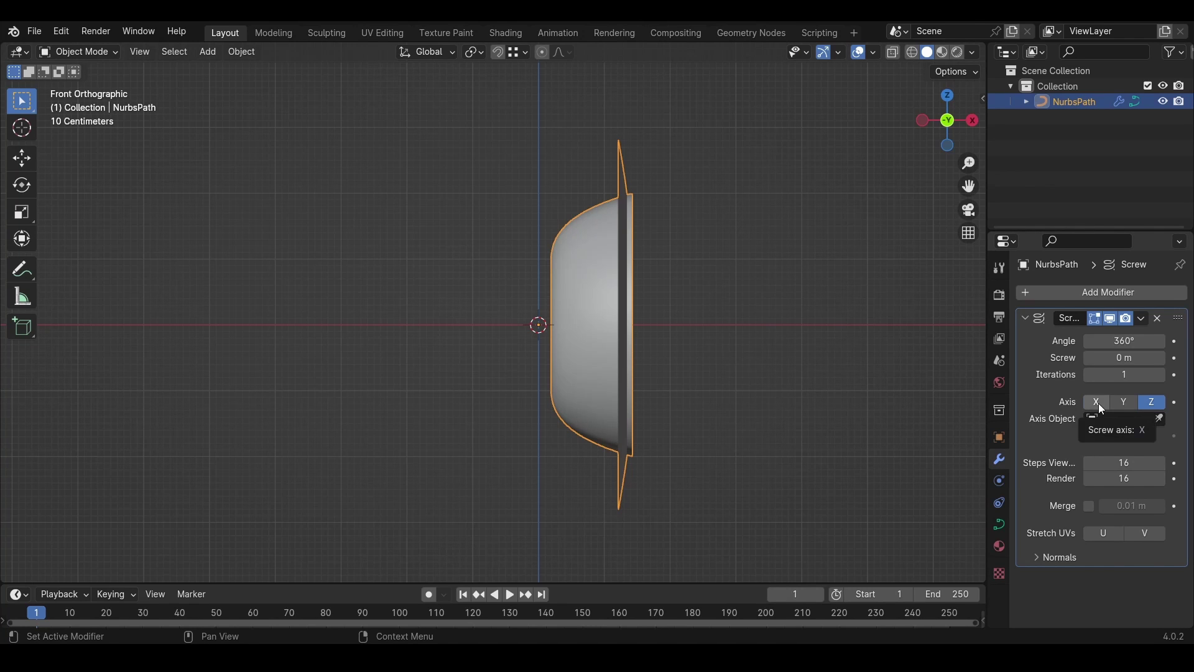
left_click(1097, 402)
- Convert the revolved glass from a curve to a mesh
middle_click_drag(533, 347, 622, 305)
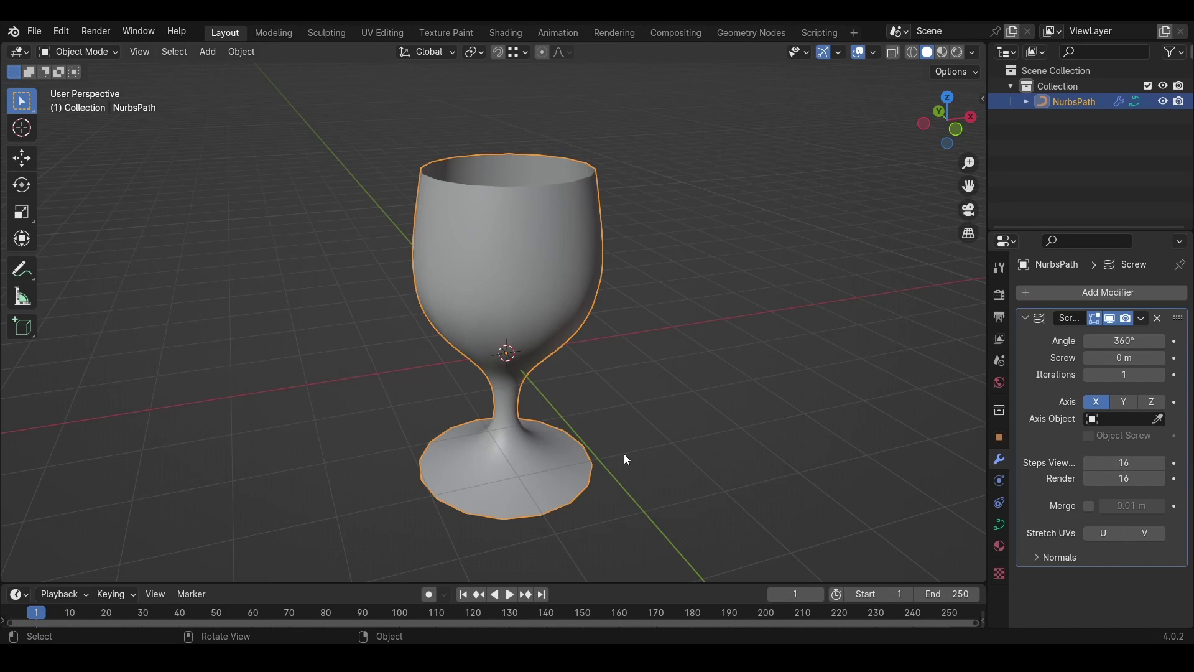
right_click(492, 293)
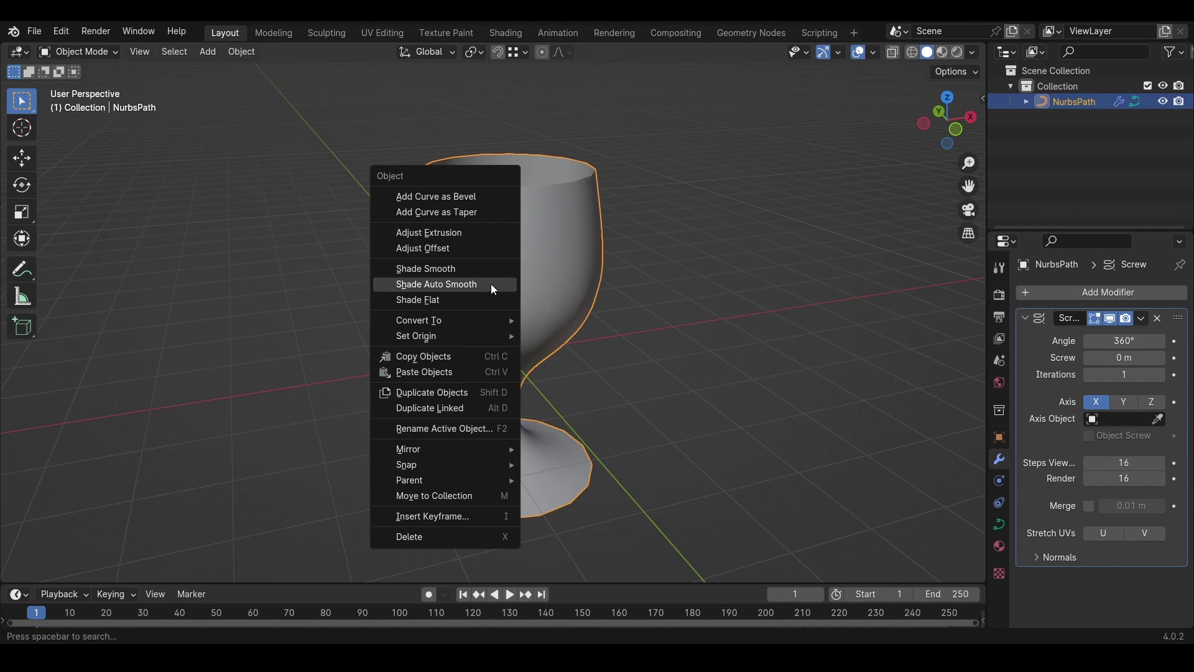
mouse_move(477, 321)
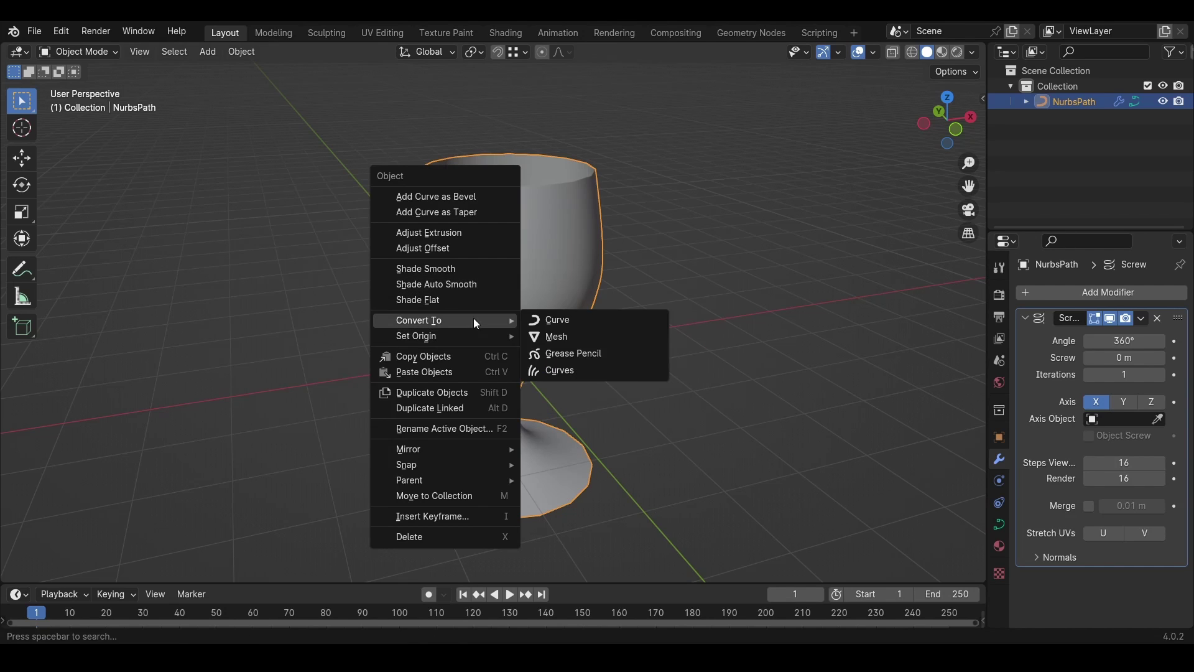
left_click(572, 336)
- Add a Solidify modifier to the glass mesh with a thickness of -0.01 m
left_click(1108, 293)
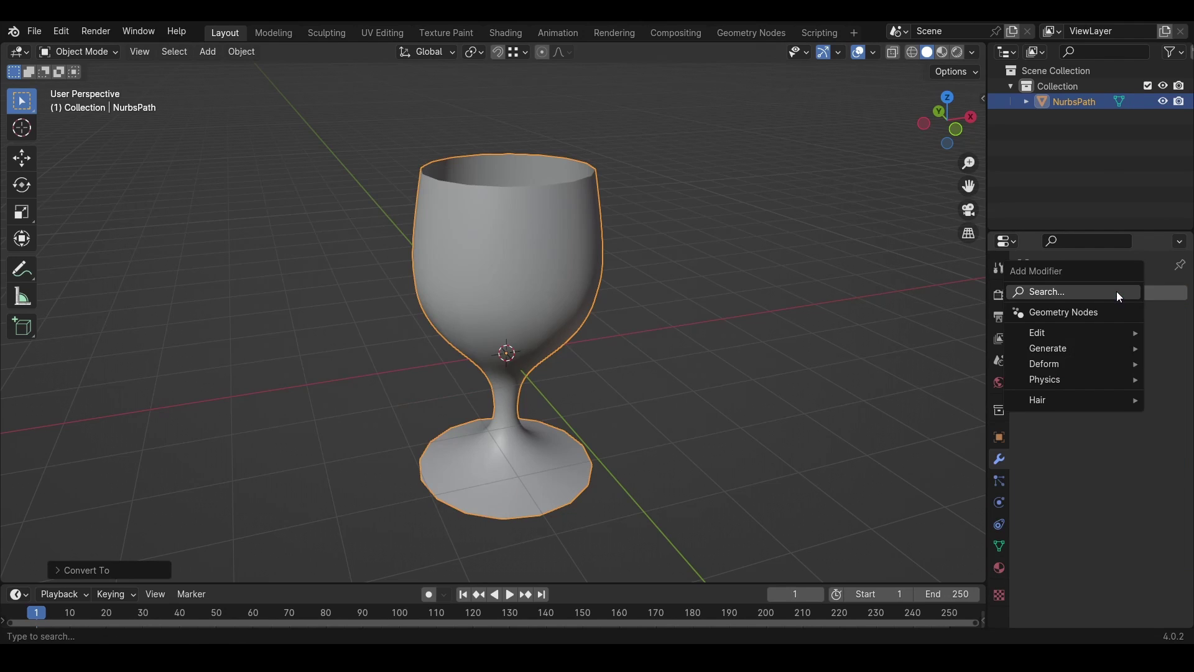
left_click(1116, 292)
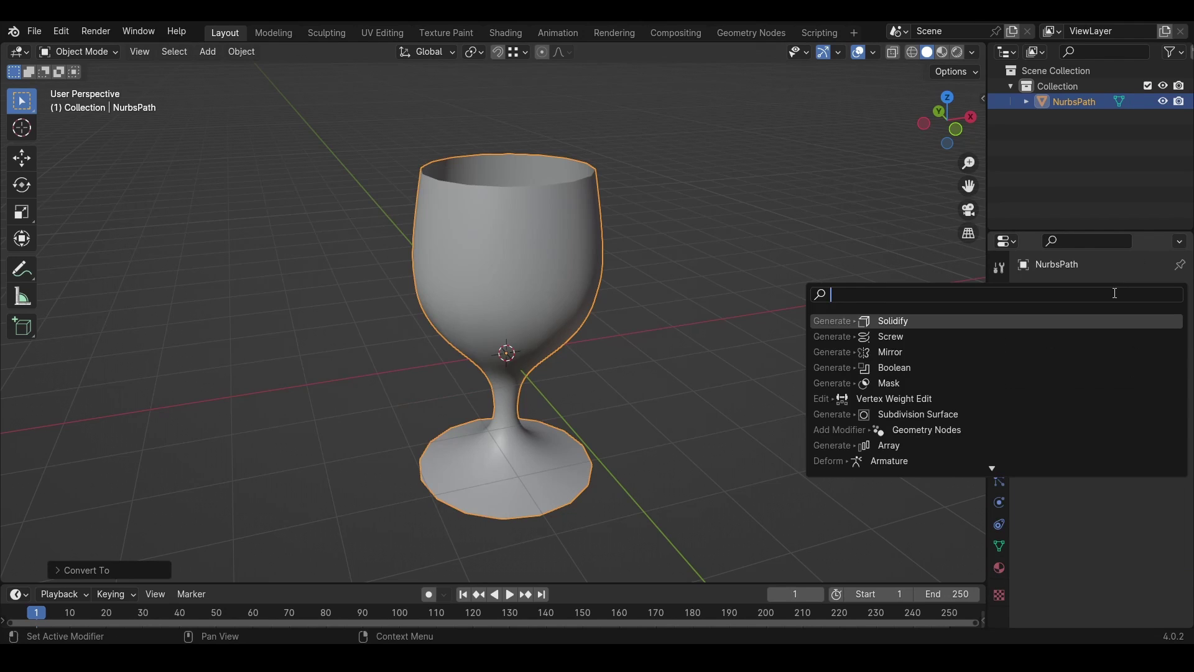
left_click(923, 320)
left_click(1091, 359)
type("-0.01")
key("Return")
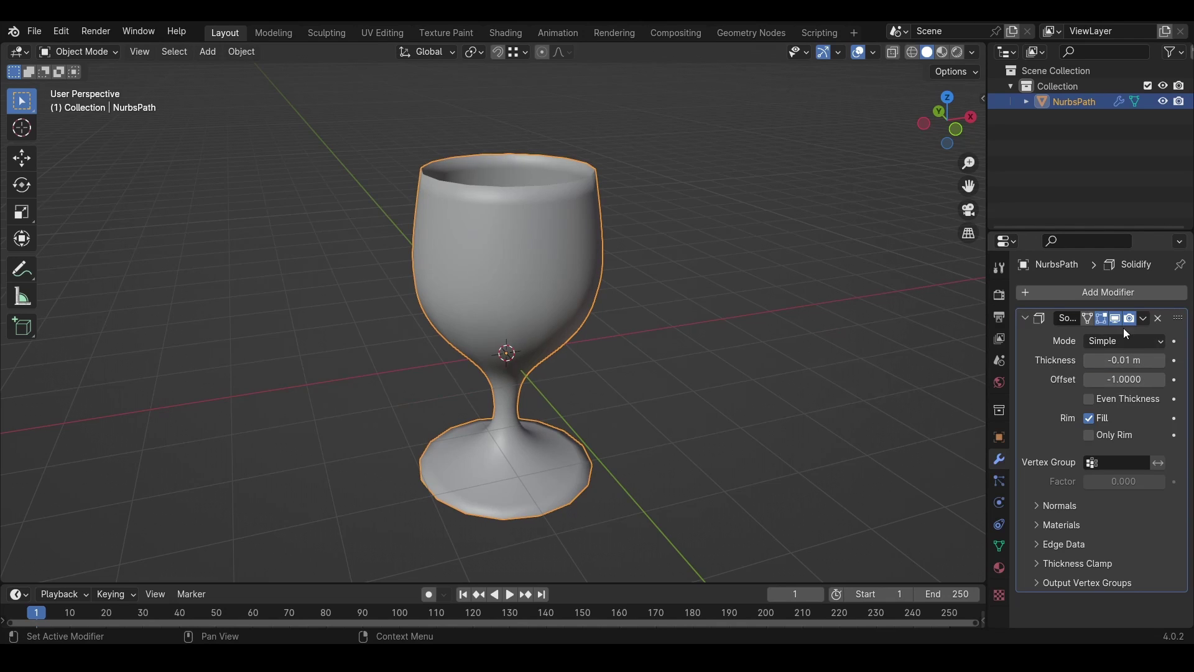
- Add a Subdivision Surface modifier to the glass and apply Shade Auto Smooth
left_click(1115, 298)
left_click(1112, 293)
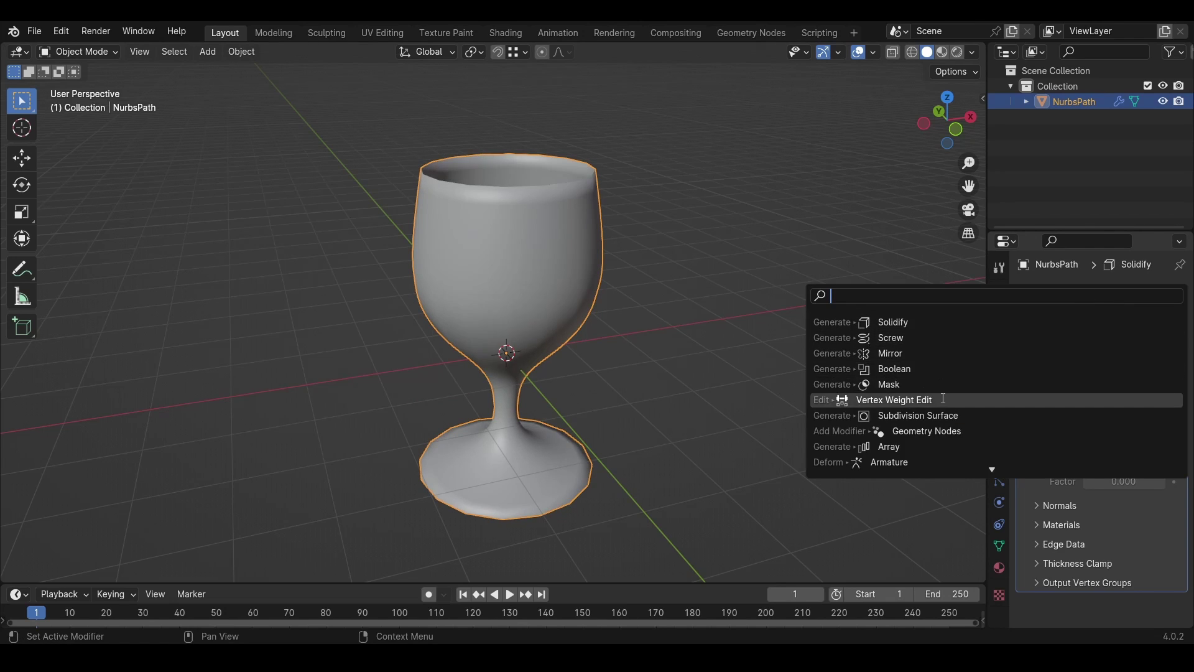
left_click(914, 415)
scroll(521, 260, "up", 5)
middle_click_drag(526, 264, 520, 264)
right_click(506, 292)
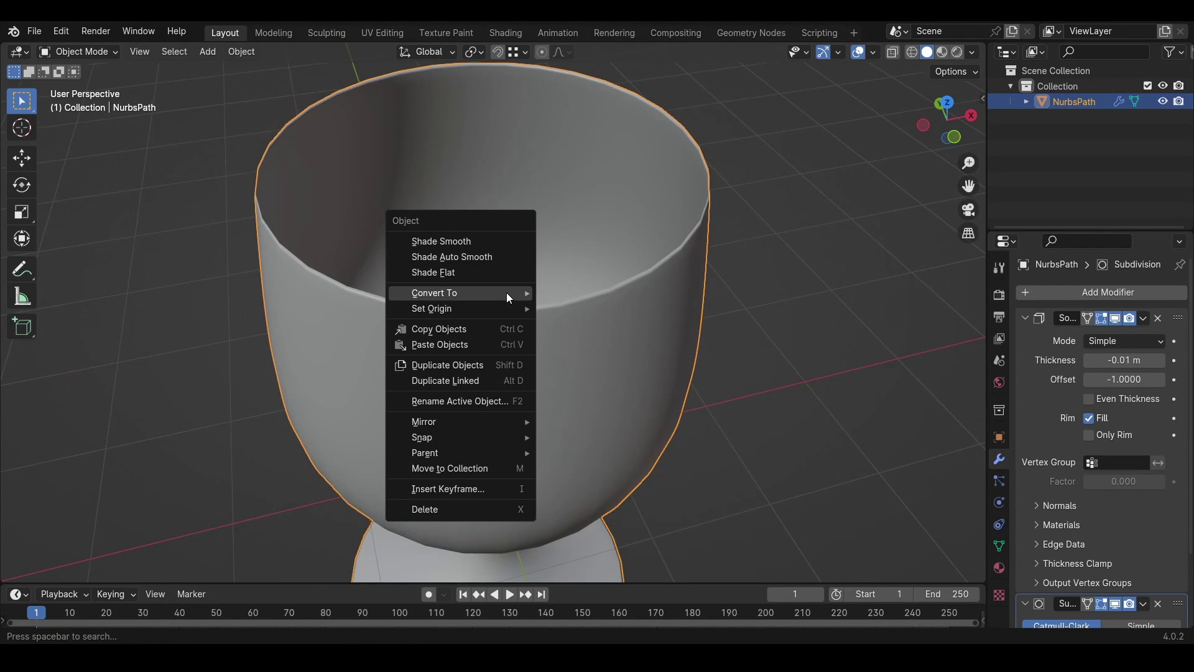
left_click(473, 259)
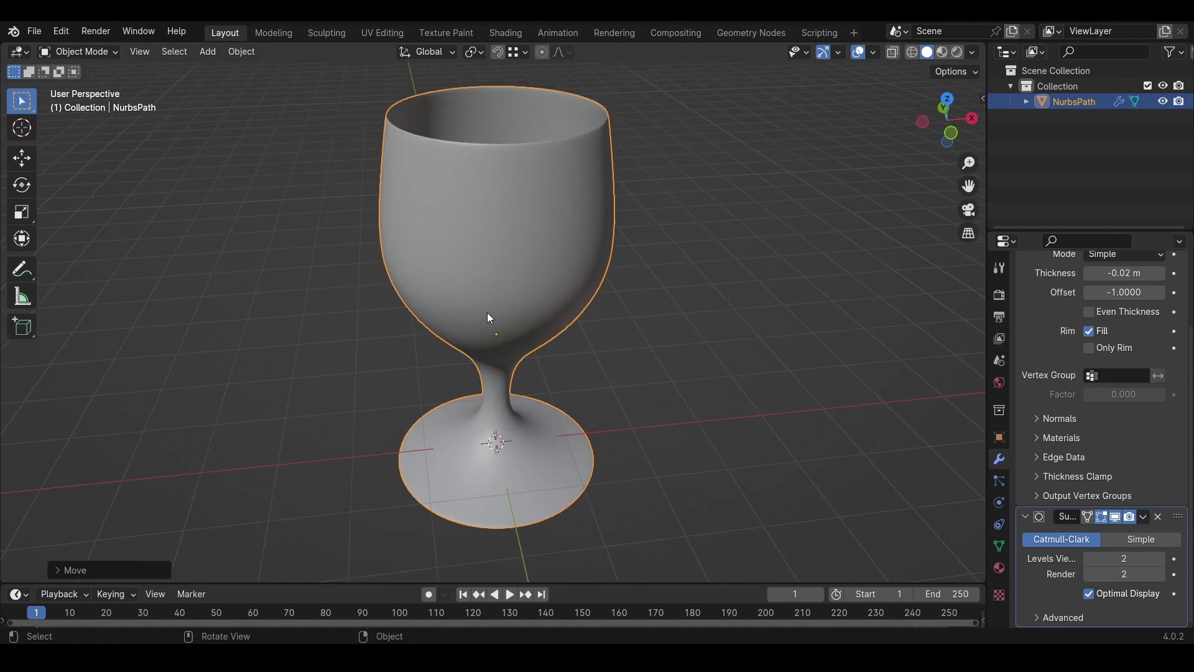
- Select the glass mesh's edge loop where the bowl narrows into the stem and fill it with a face
scroll(491, 349, "up", 8)
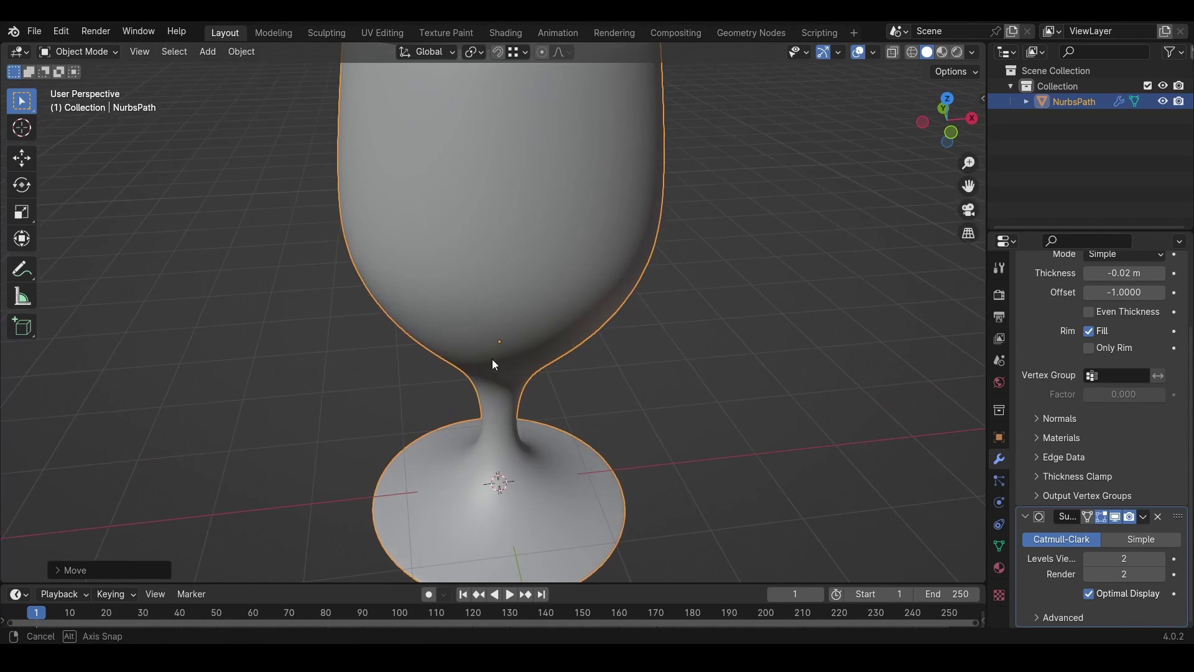
key("Tab")
middle_click_drag(492, 390, 504, 344)
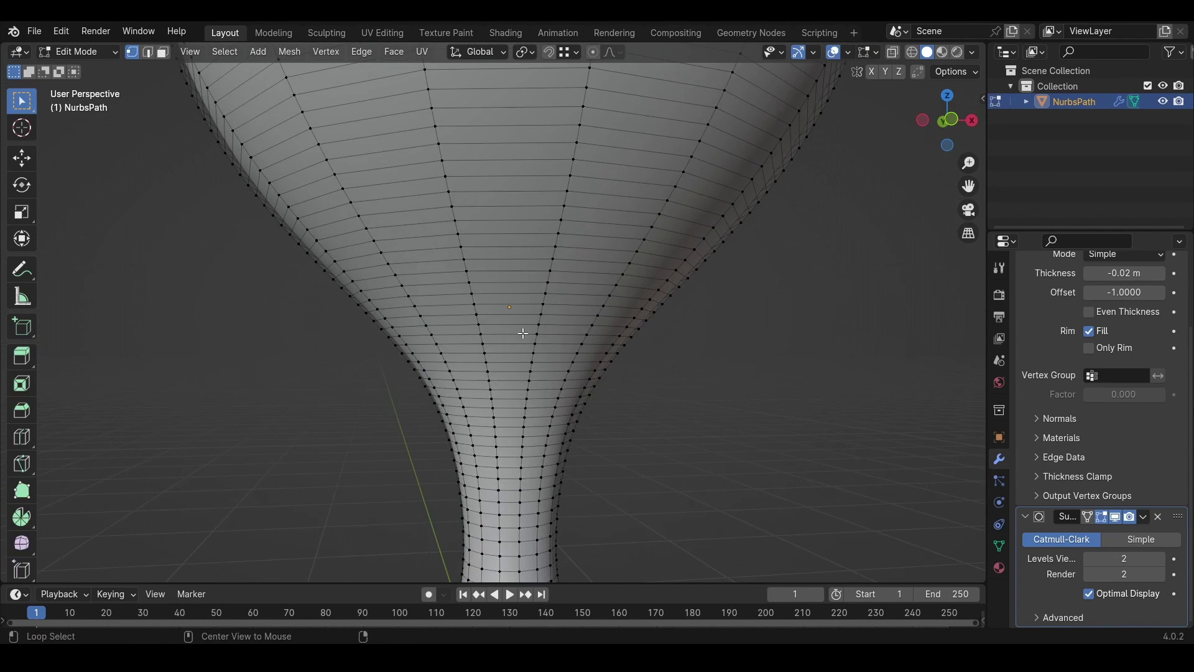
left_click(539, 332, "alt")
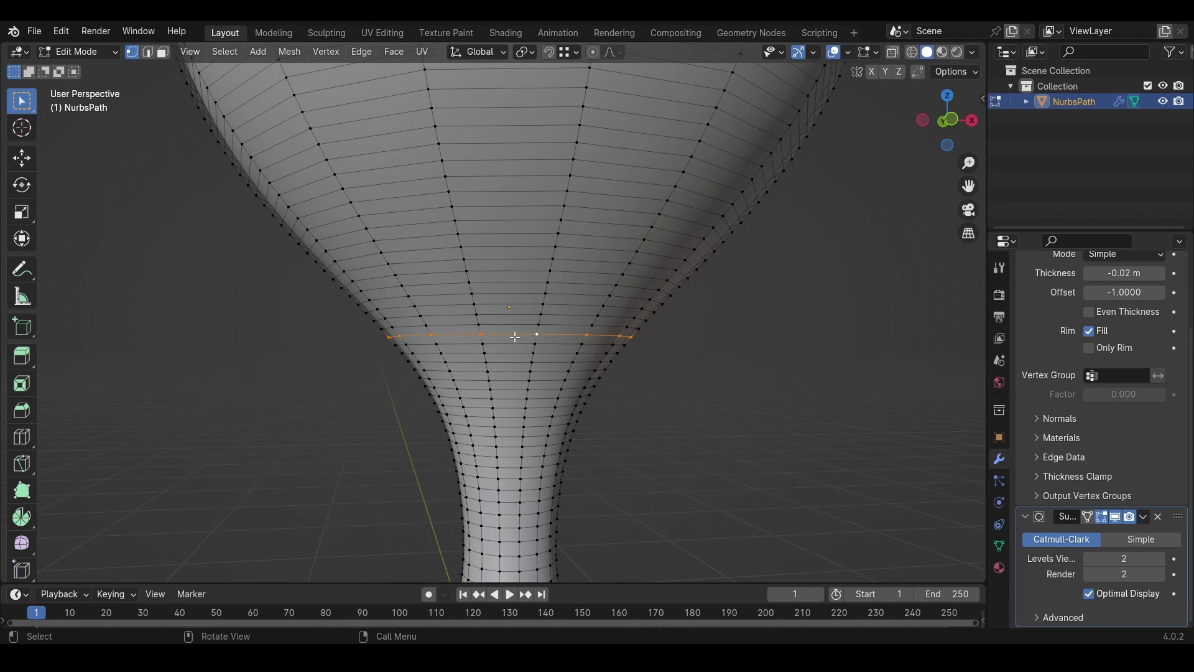
scroll(514, 414, "down", 4)
middle_click_drag(528, 295, 520, 300)
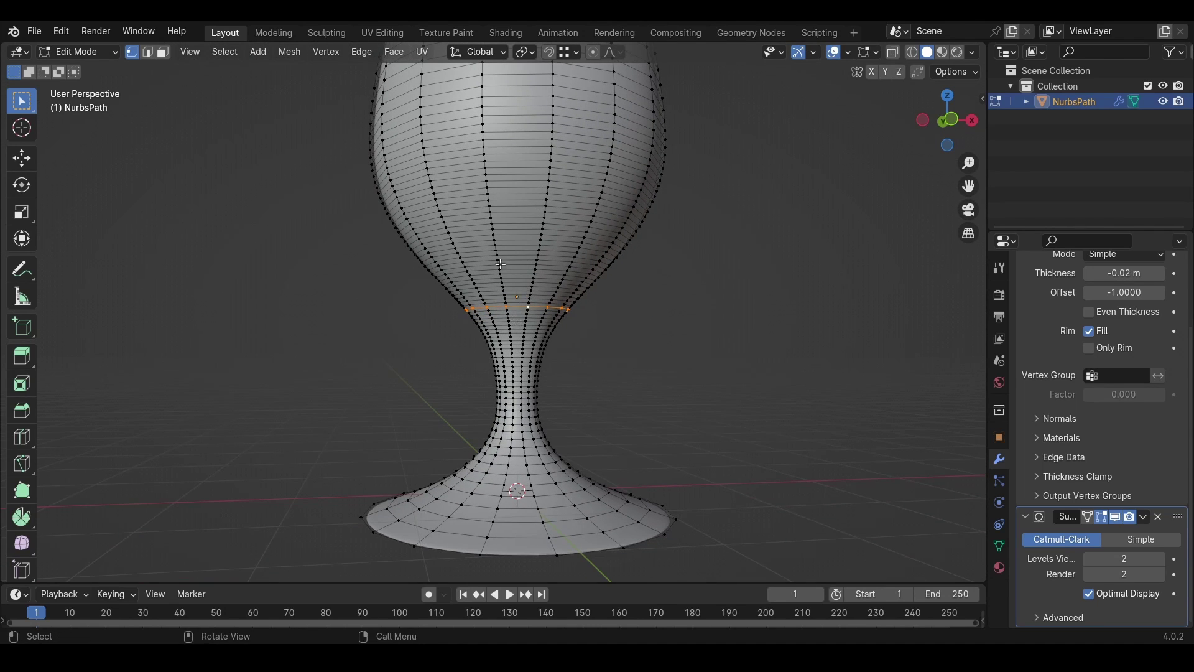
scroll(519, 354, "down", 3)
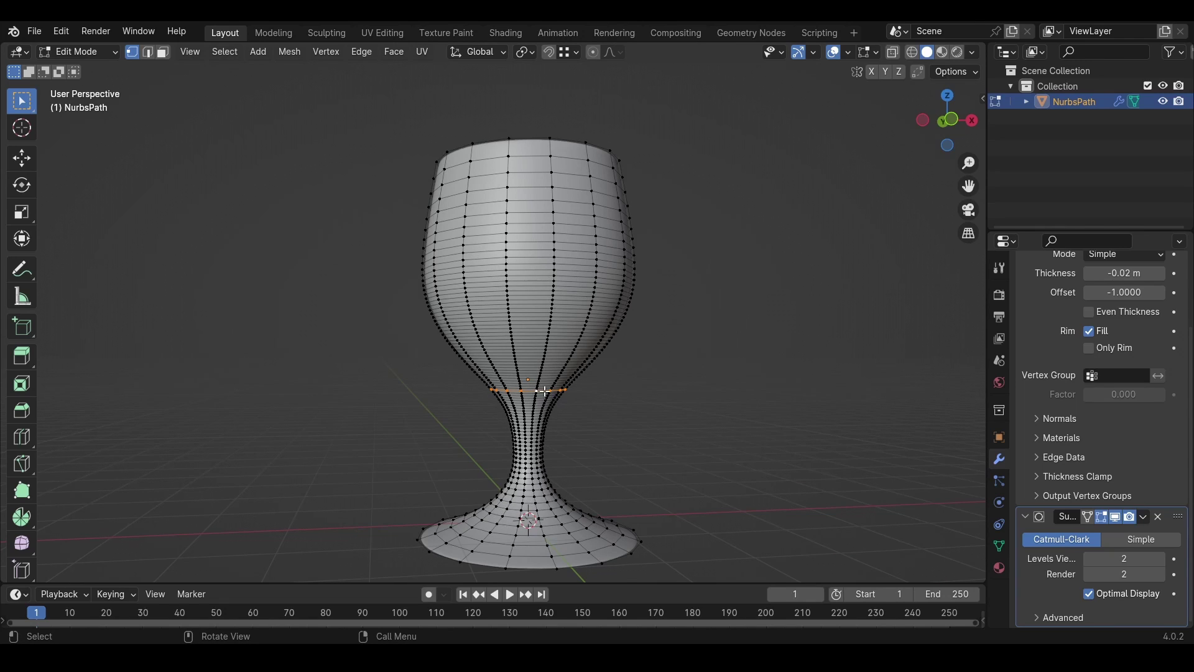
scroll(533, 394, "up", 5)
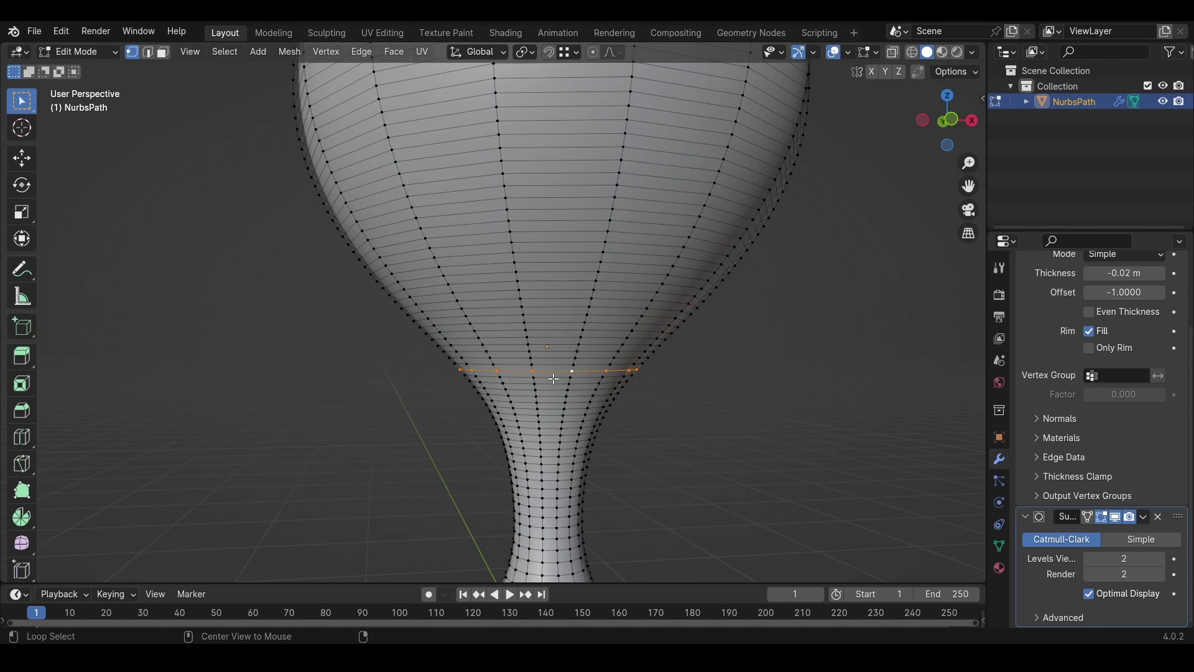
middle_click_drag(622, 373, 647, 382)
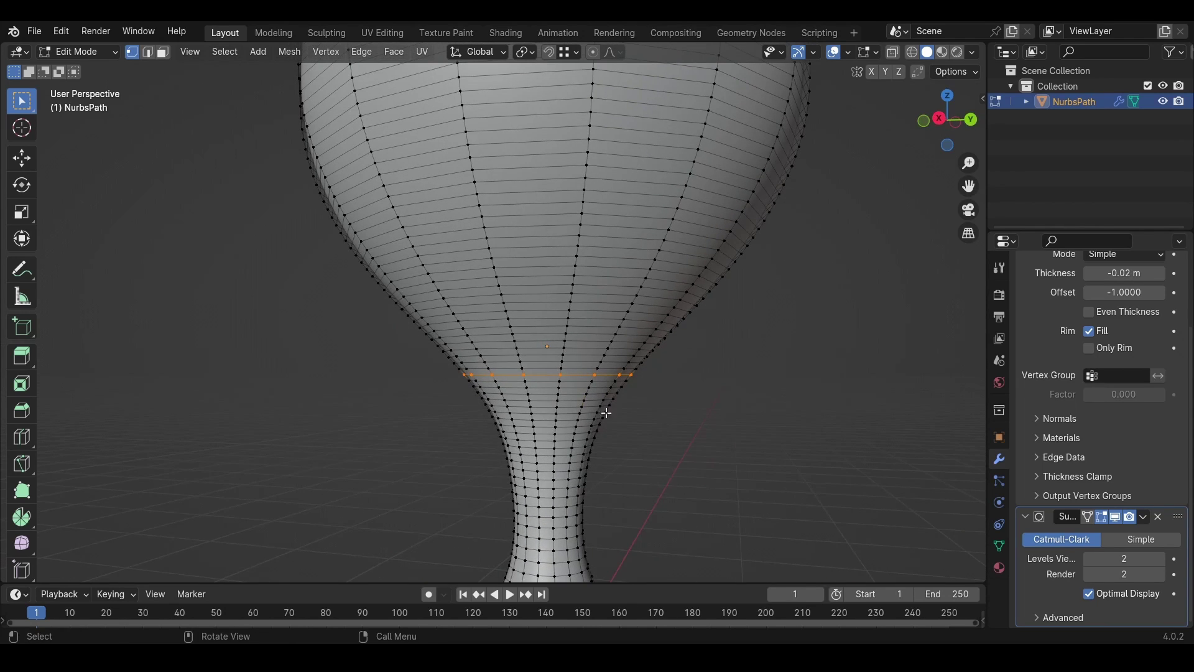
scroll(560, 386, "up", 2)
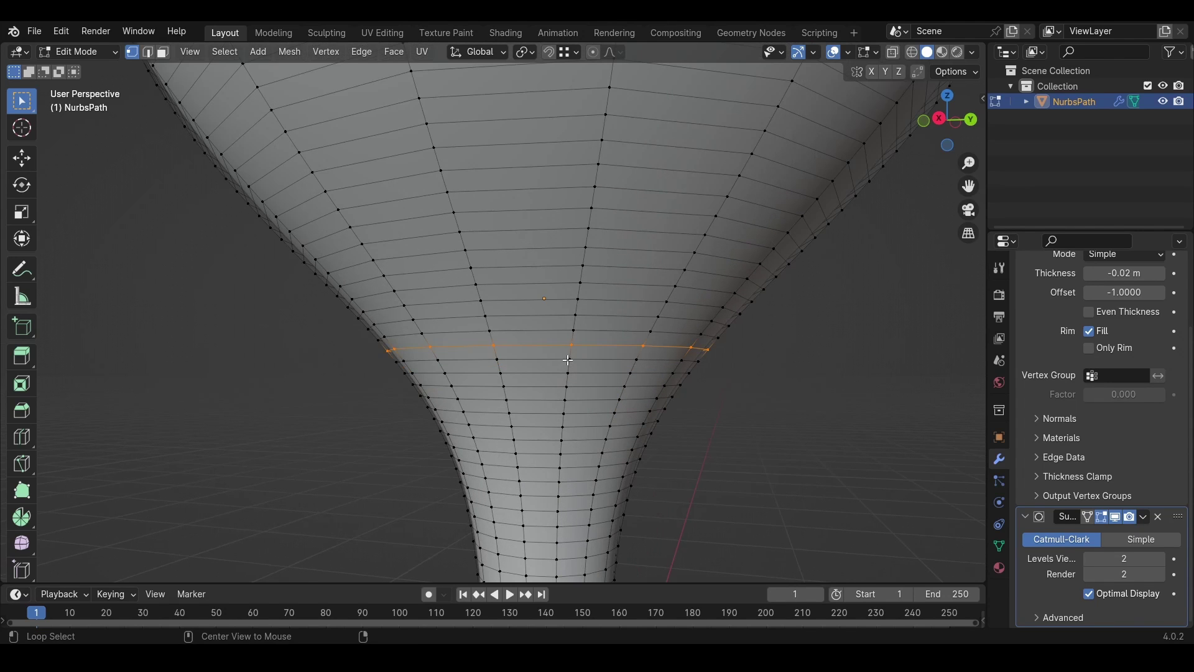
left_click(574, 361, "alt")
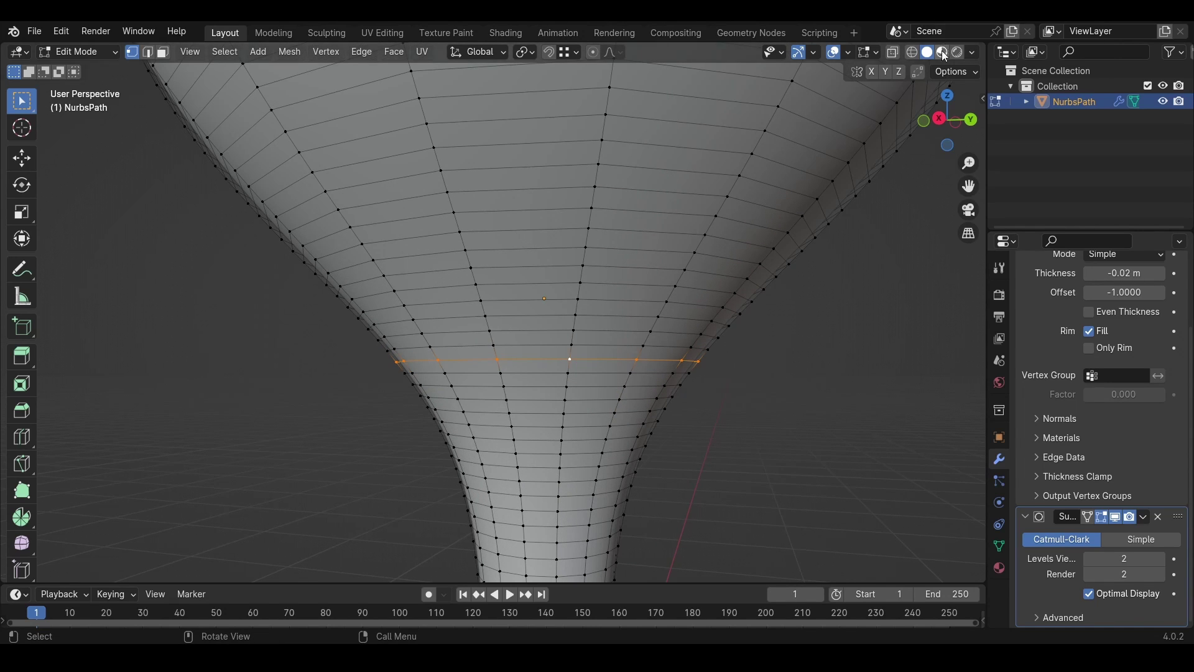
key("3")
key("alt+z")
- Select the edge loop where the stem starts flaring into the foot and fill it with a face
scroll(525, 477, "down", 4)
scroll(524, 477, "up", 3)
key("alt+z")
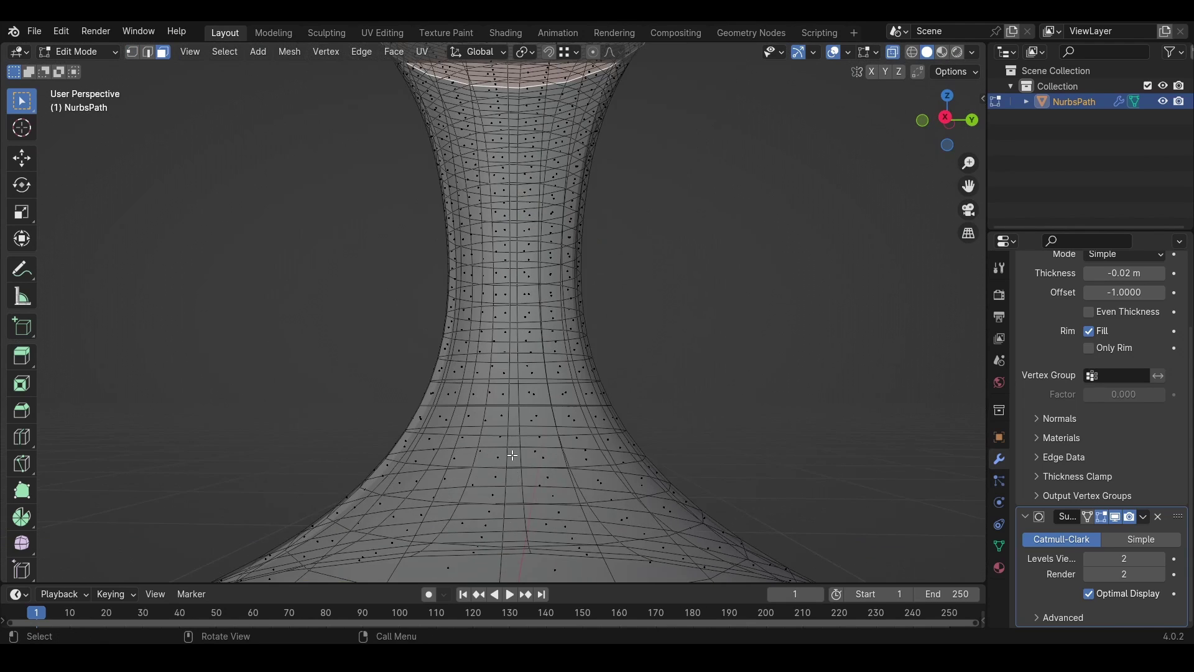
left_click(526, 466, "alt")
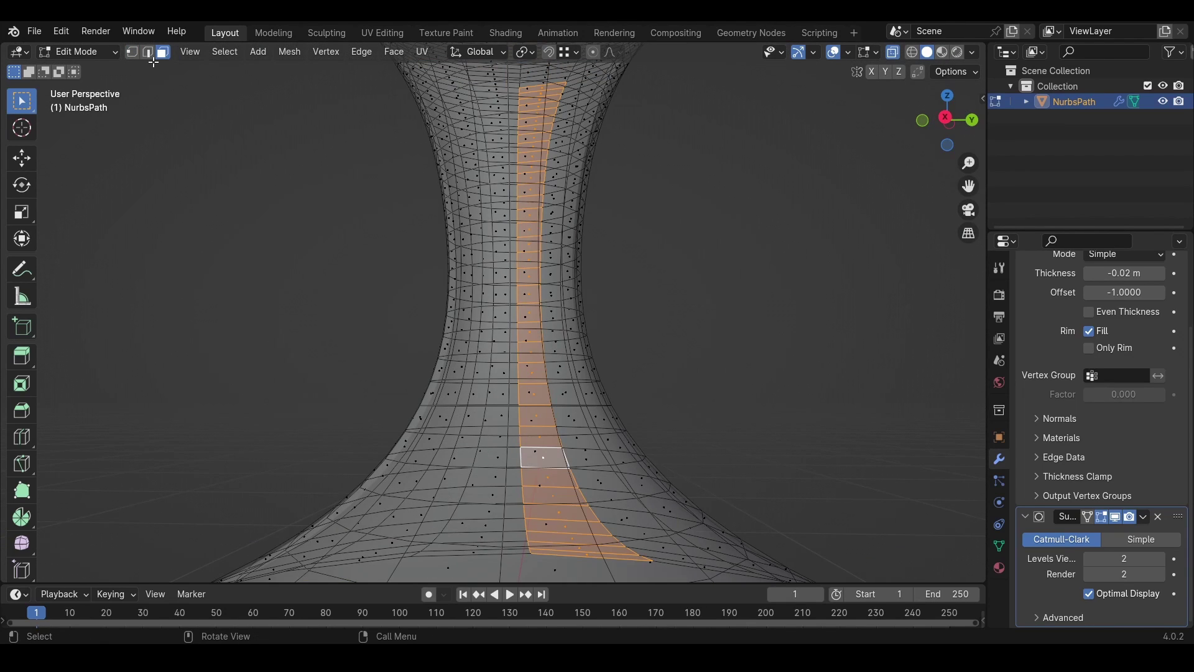
left_click(132, 52)
left_click(509, 469, "alt")
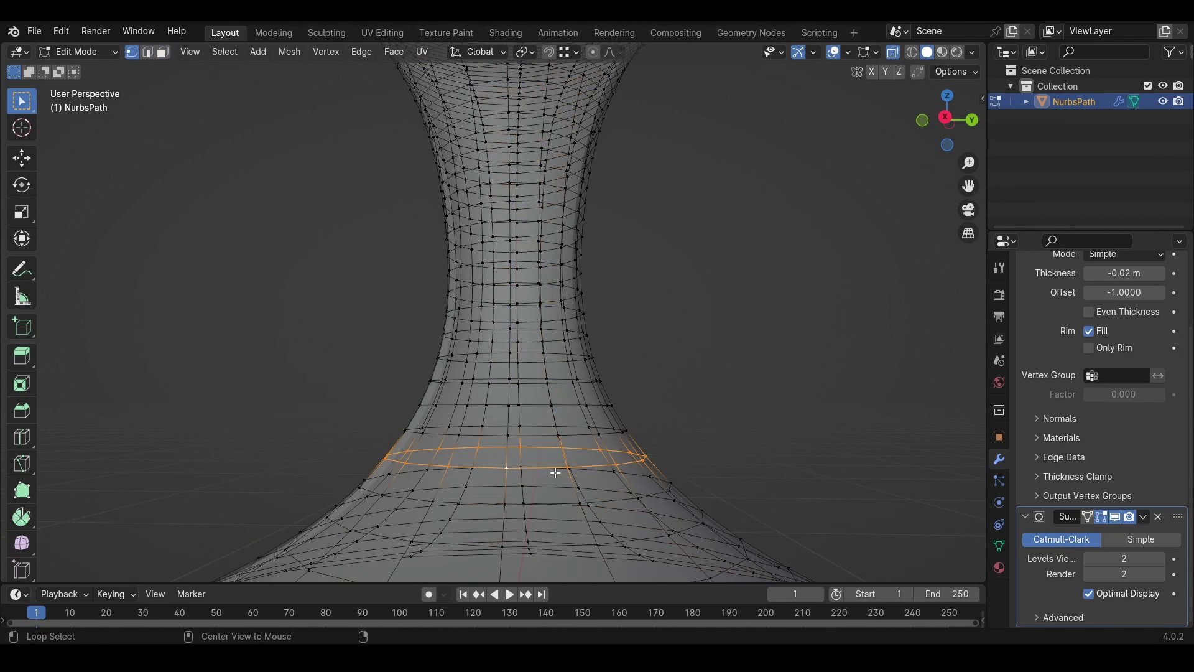
left_click(519, 433, "alt")
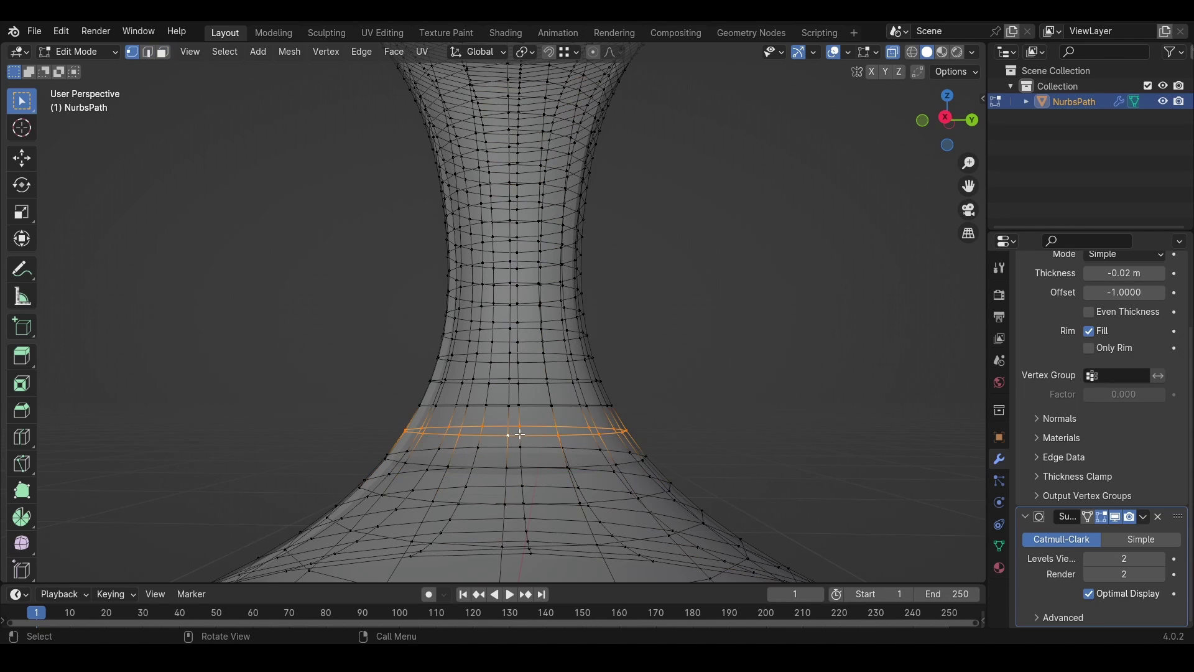
scroll(546, 432, "down", 6)
- Return to Object Mode and turn off X-ray display for the whole glass
key("Tab")
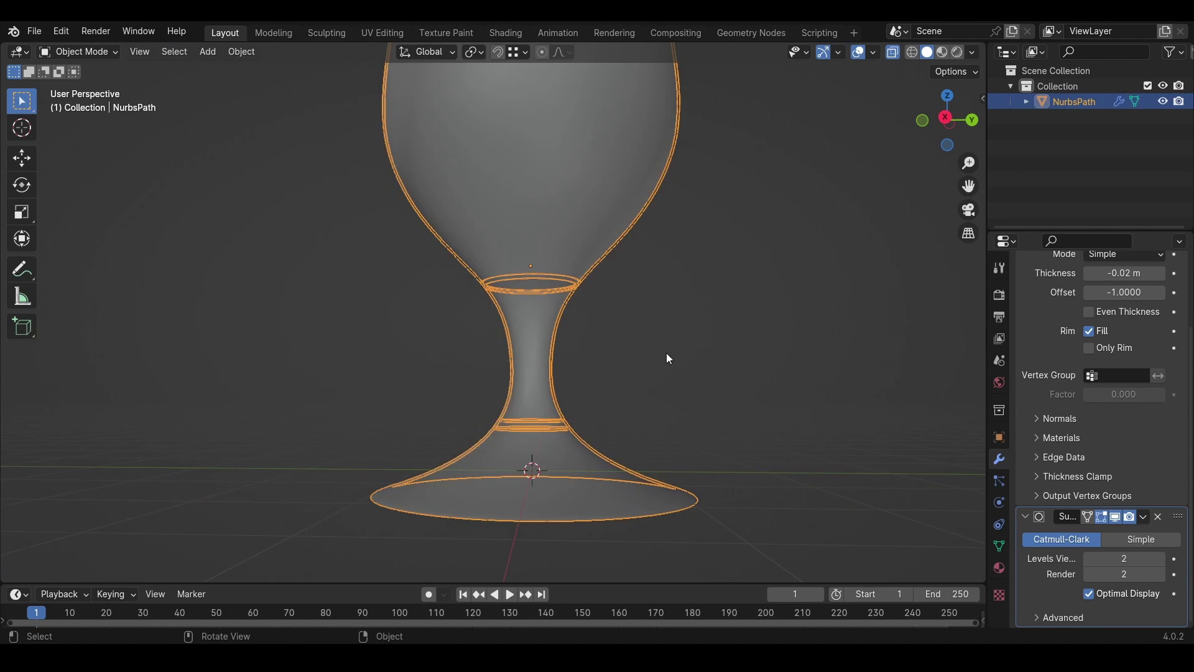
middle_click_drag(523, 274, 541, 304)
scroll(559, 352, "down", 4)
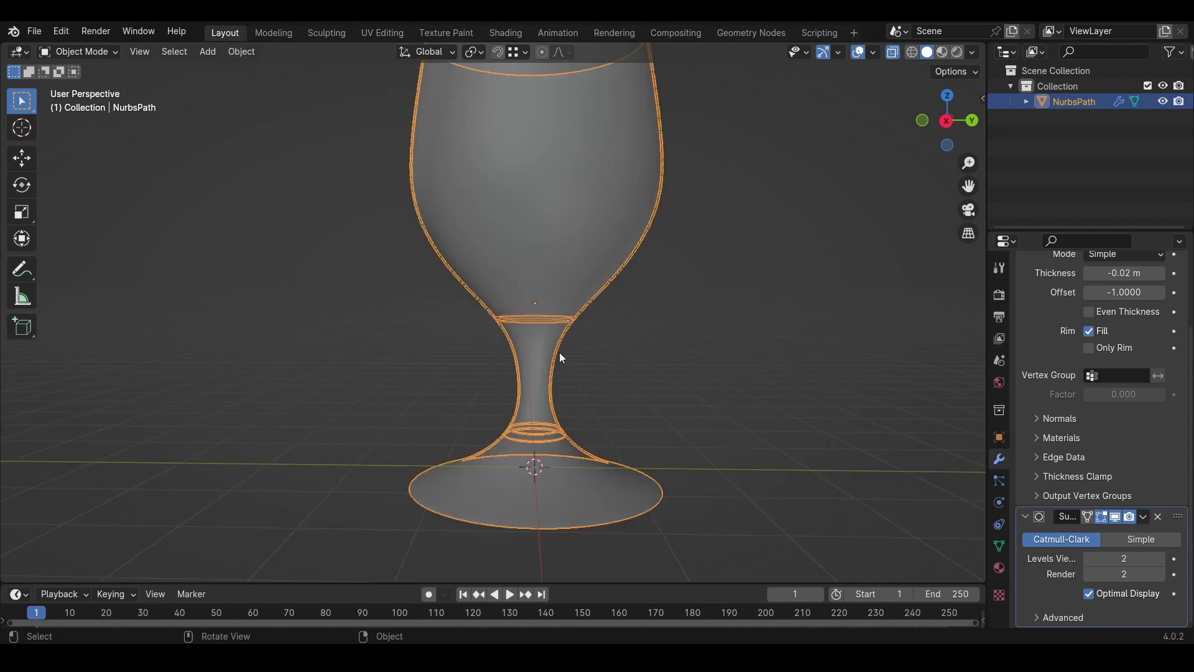
middle_click_drag(565, 263, 559, 279, "shift")
left_click(894, 53)
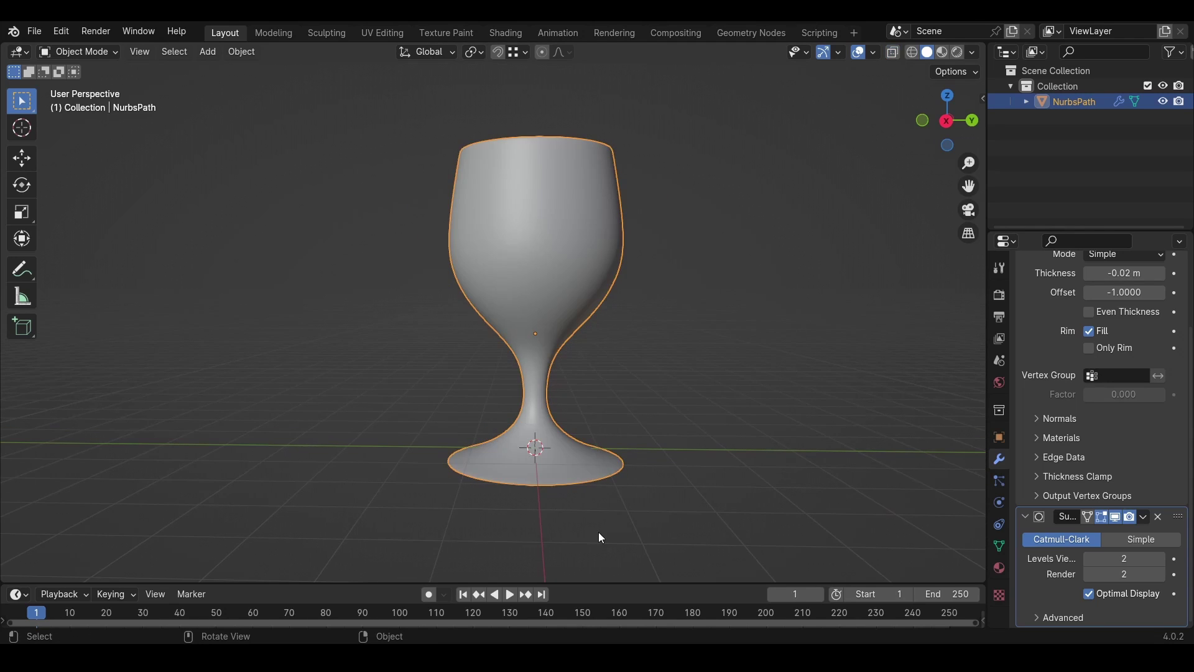
- Open a Shader Editor below the 3D viewport and create a new material for the glass
left_click_drag(603, 584, 601, 309)
left_click(18, 318)
left_click(65, 463)
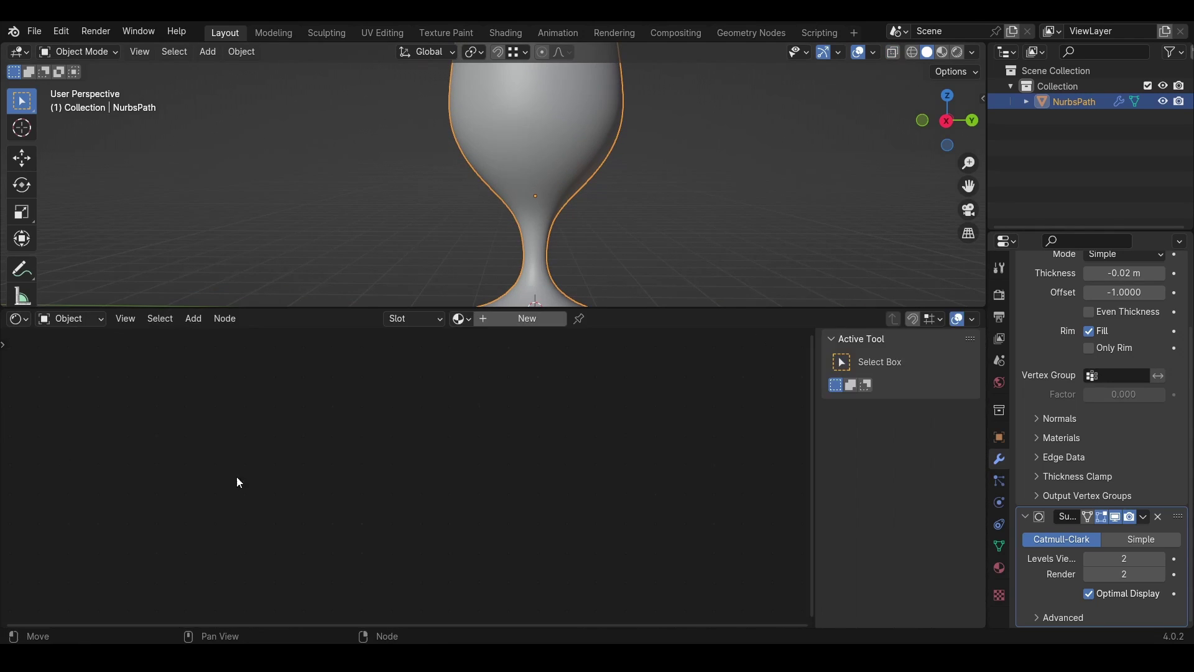
left_click(516, 319)
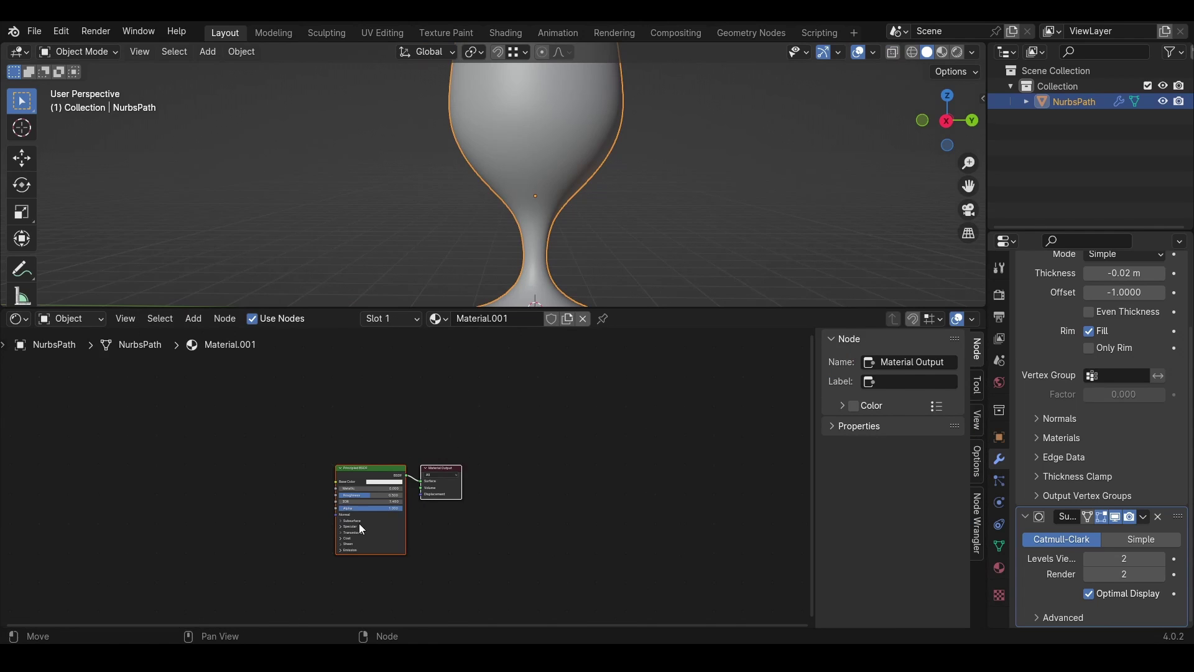
- Set the Transmission weight of the Principled BSDF to 1.000
scroll(355, 515, "up", 4)
scroll(353, 511, "up", 2)
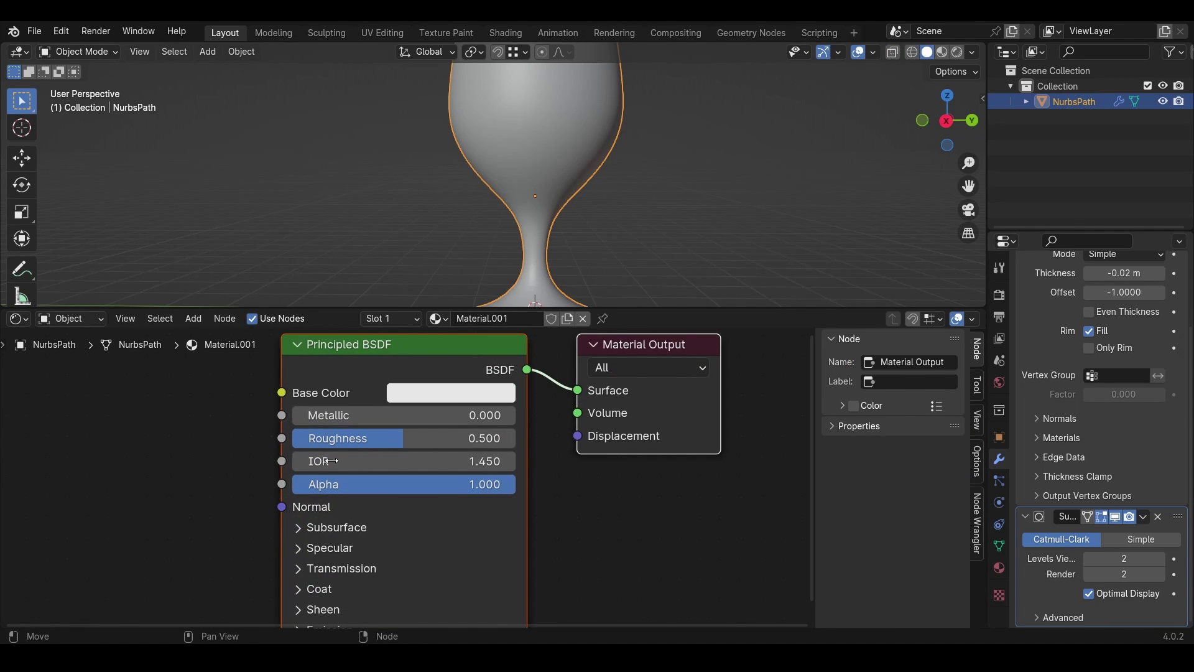
middle_click_drag(351, 558, 402, 443)
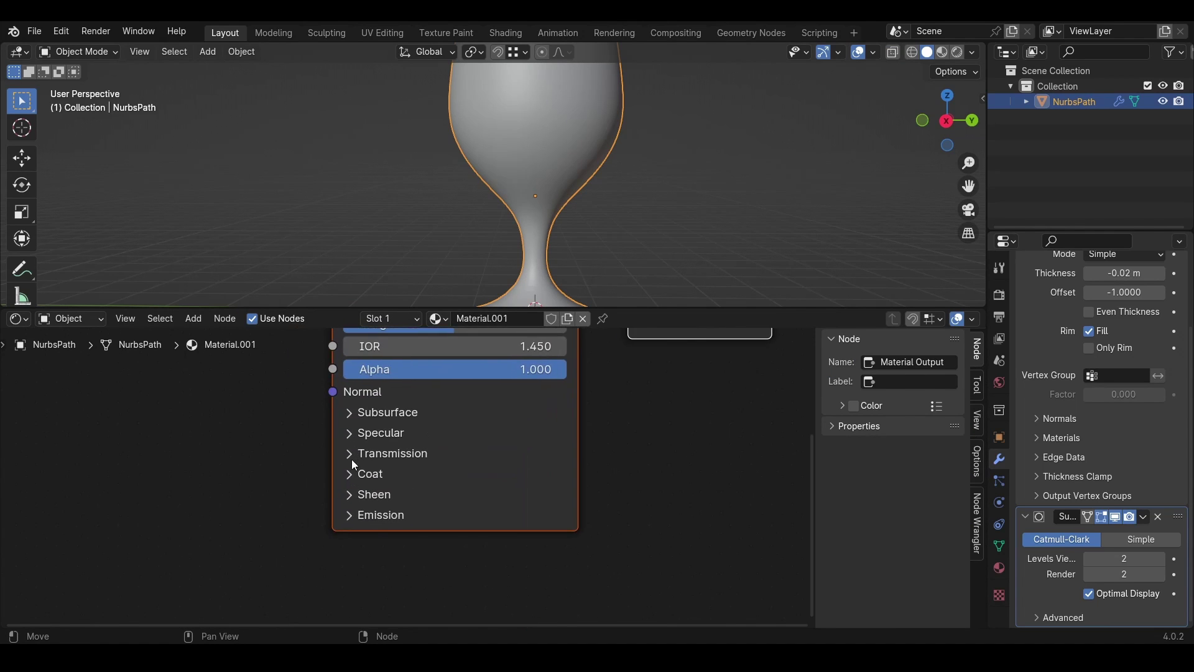
left_click(352, 455)
left_click_drag(353, 487, 567, 487)
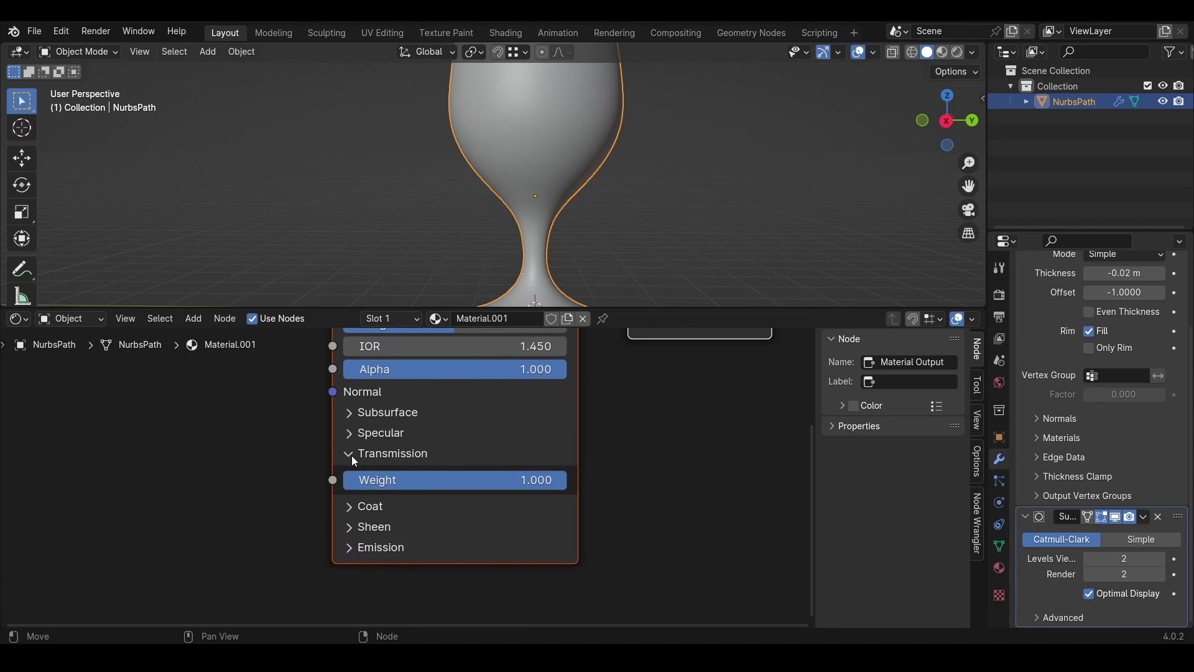
- Set the Principled BSDF's Sheen weight to 1.000 and its Sheen roughness to 0.031
left_click(346, 526)
left_click_drag(363, 551, 567, 552)
left_click_drag(482, 573, 470, 572)
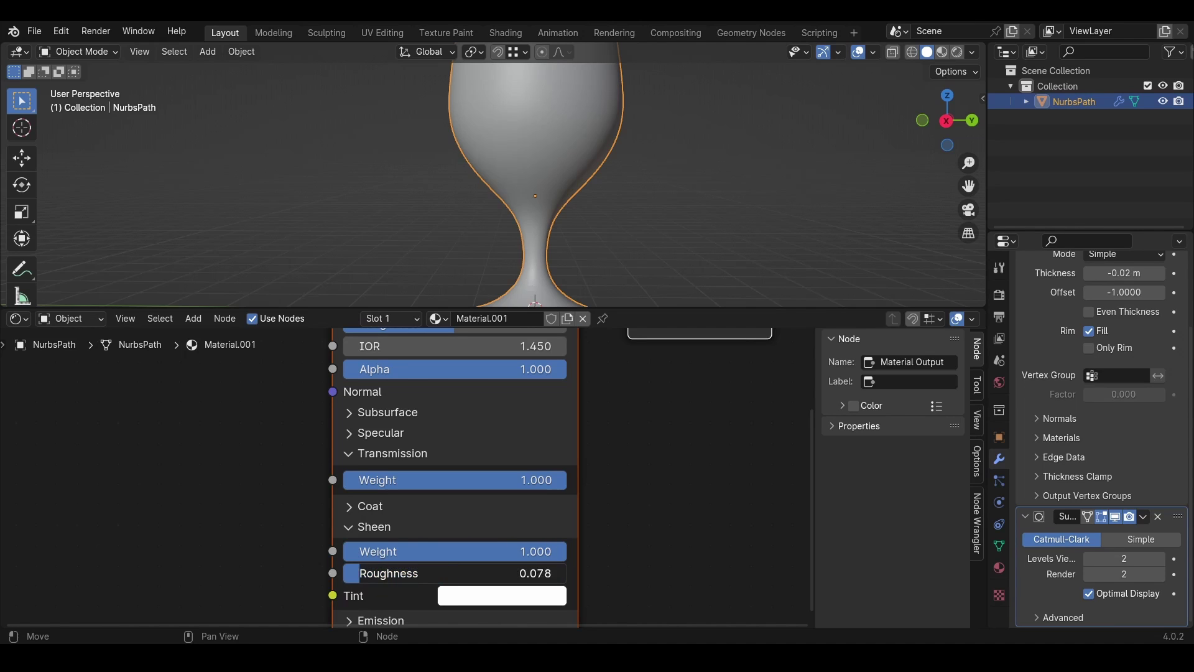
left_click_drag(504, 567, 504, 567)
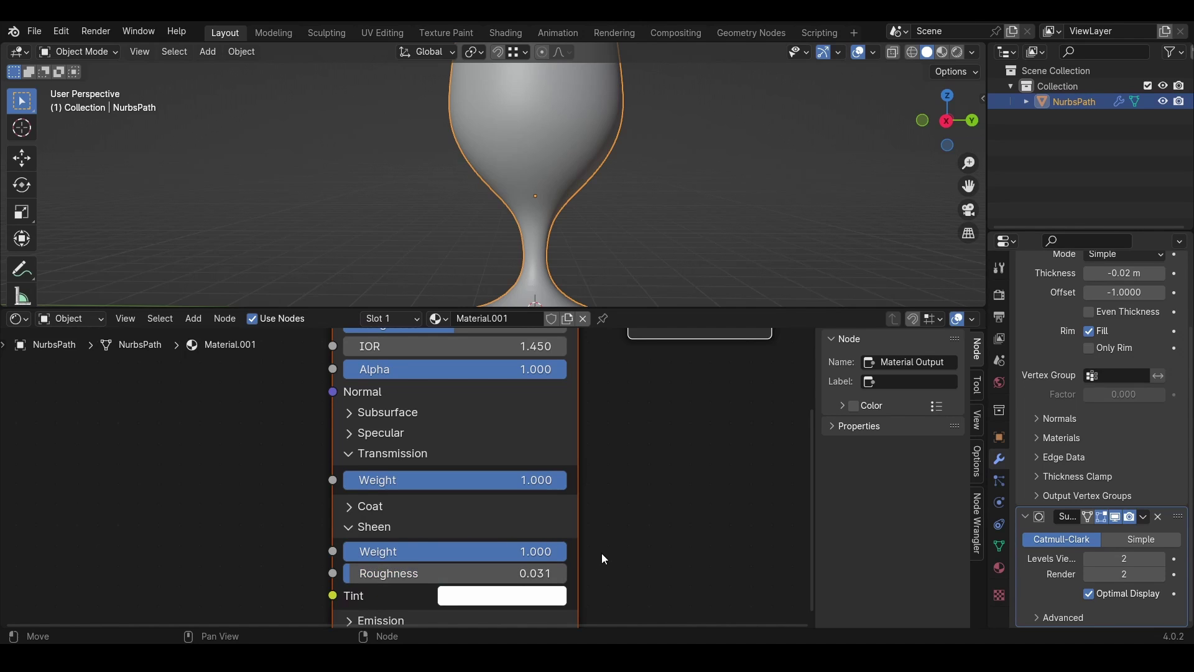
scroll(620, 554, "down", 1)
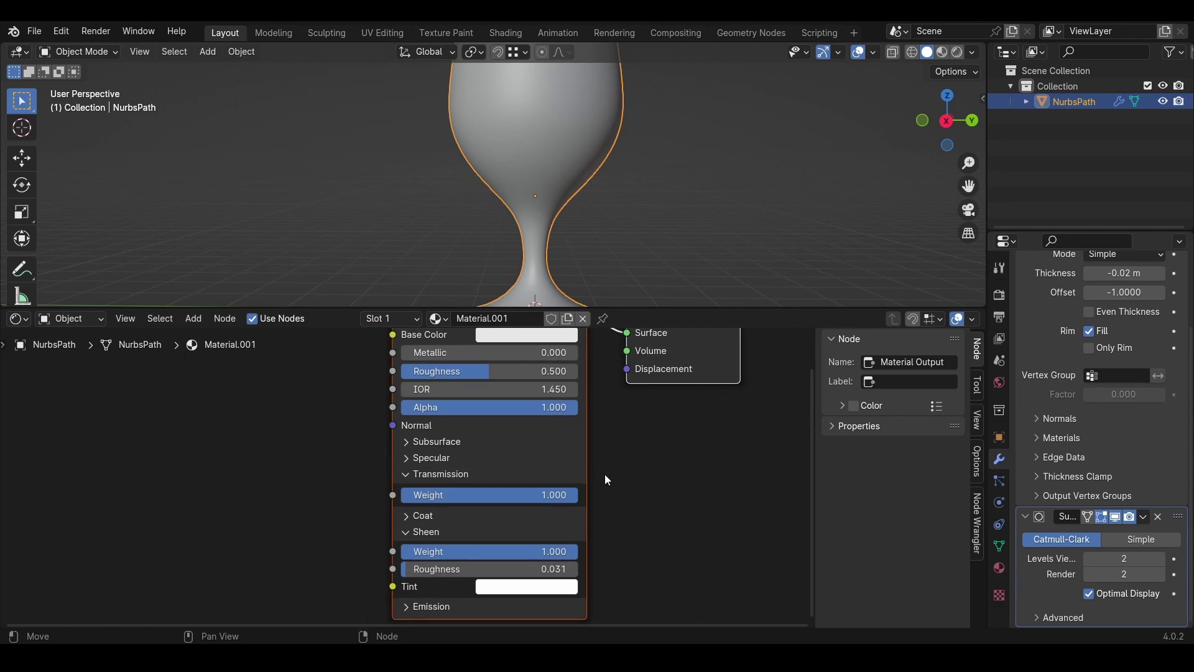
- Add a Mix Color node connected to the Principled BSDF's Base Color and place it beside the shader
middle_click_drag(604, 476, 770, 552)
left_click_drag(559, 415, 442, 412)
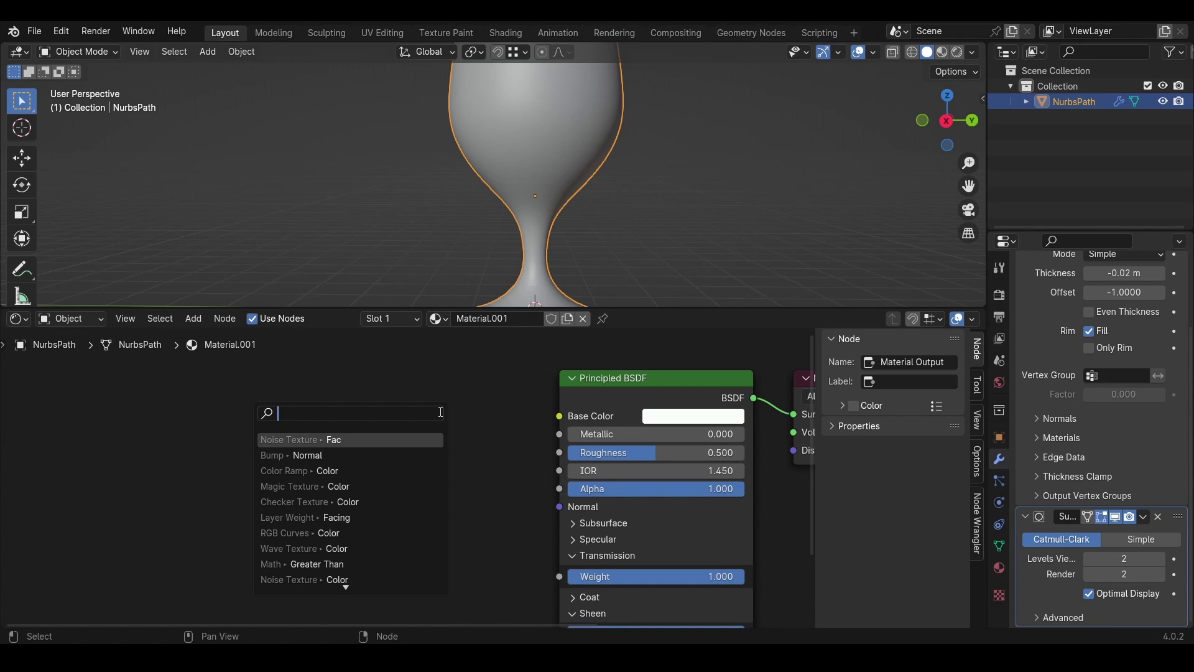
type("mix col")
key("Return")
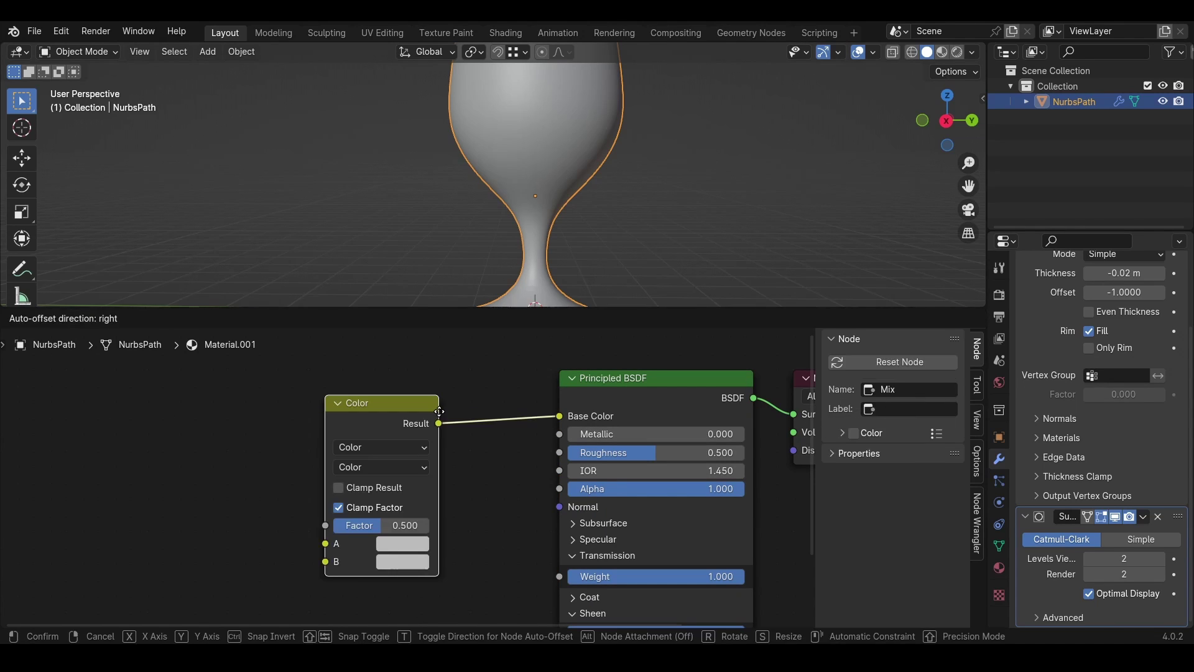
left_click(412, 381)
- Set the color mix node's blending mode to Lighten and make its A and B colors white
left_click(359, 402)
key("Escape")
left_click(347, 425)
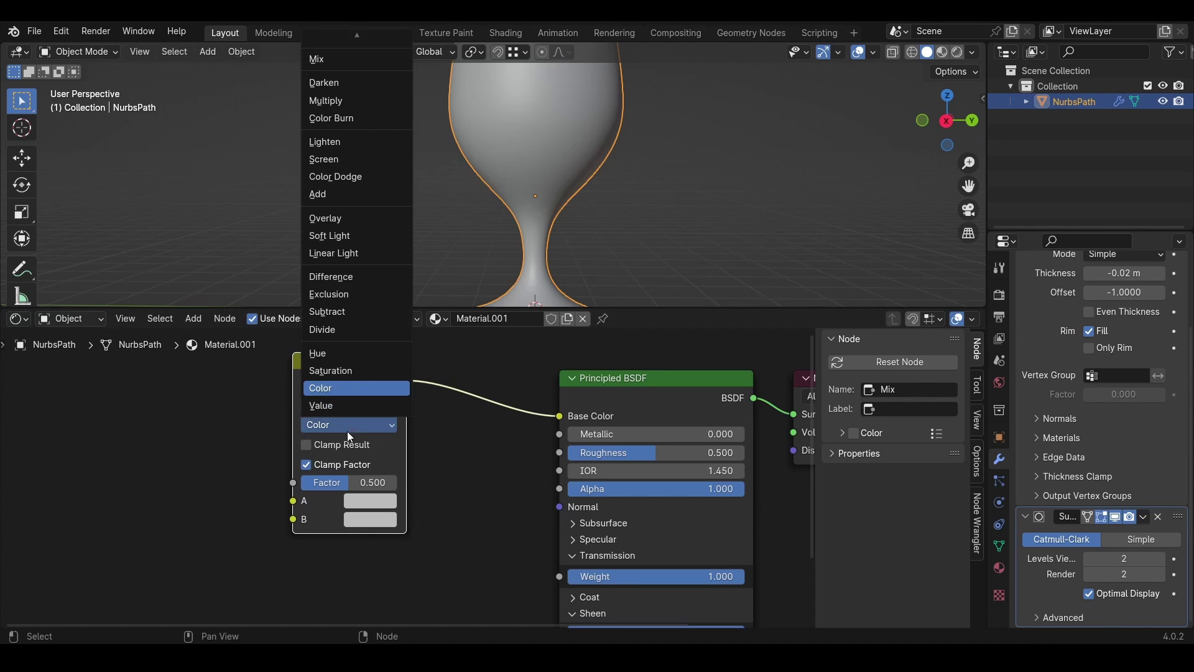
left_click(324, 142)
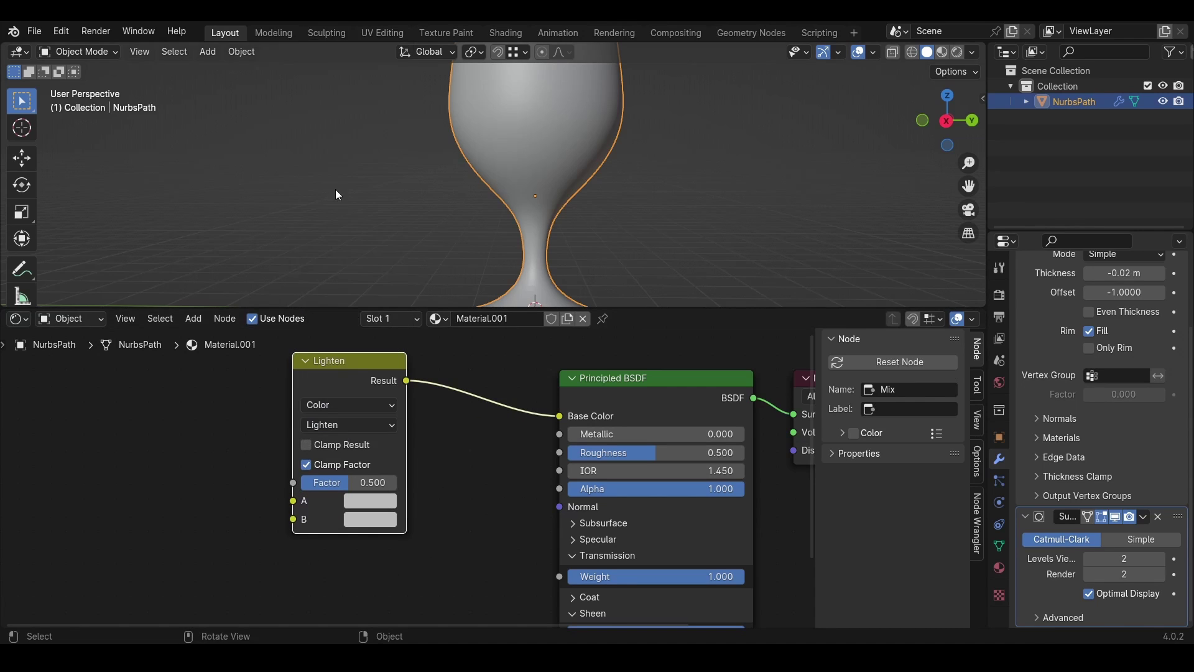
left_click(369, 501)
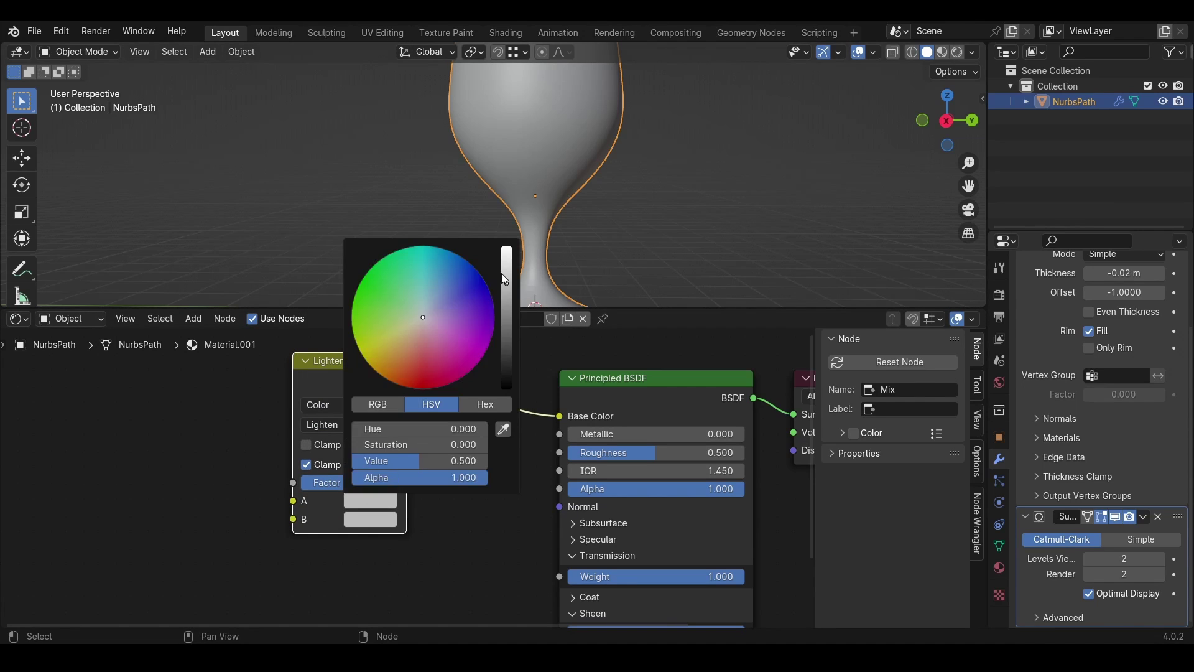
left_click(350, 519)
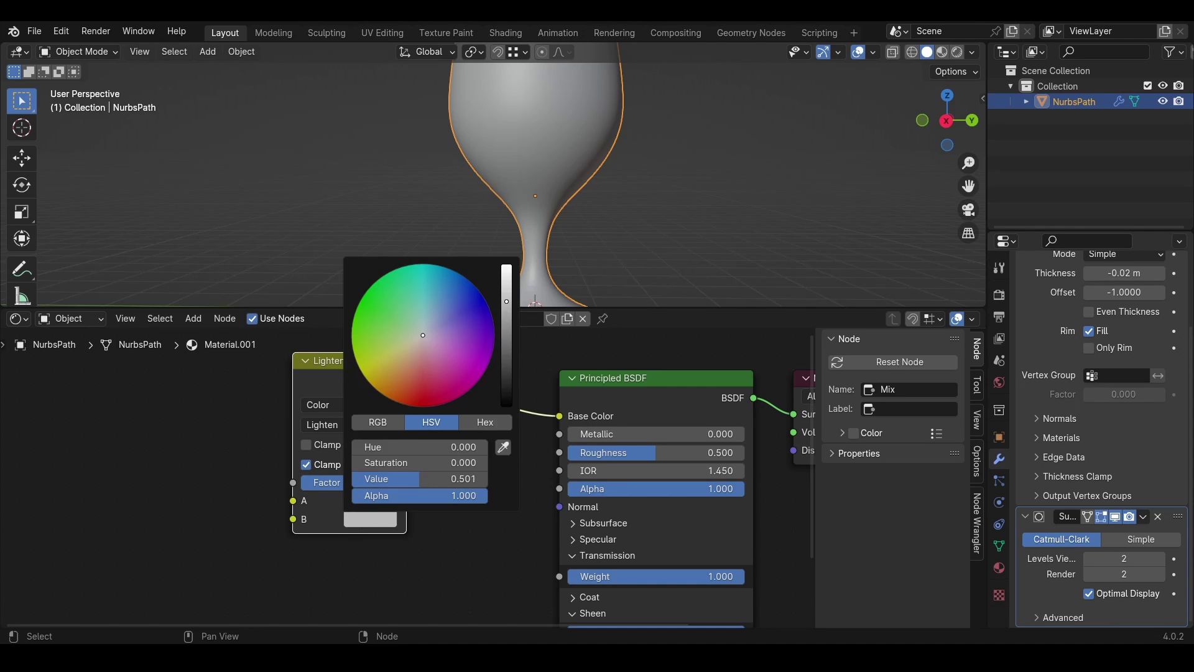
- Move the Material Output node farther from the Principled BSDF to leave space between them
middle_click_drag(788, 509, 612, 491)
middle_click_drag(654, 370, 461, 398)
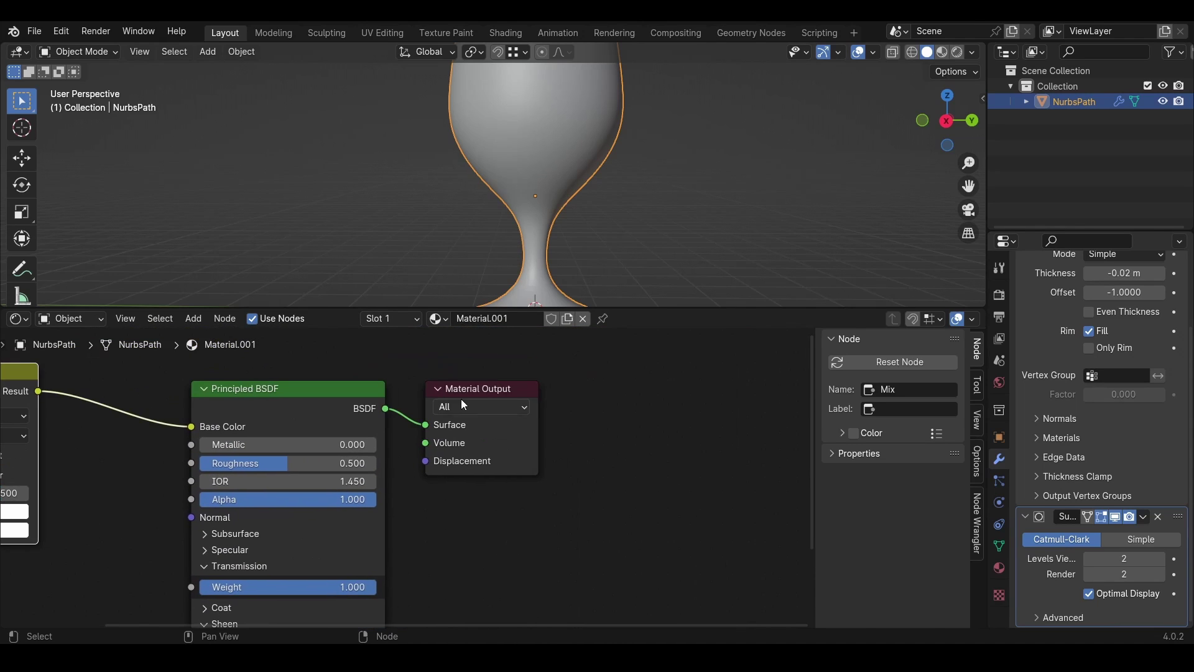
left_click_drag(463, 389, 632, 372)
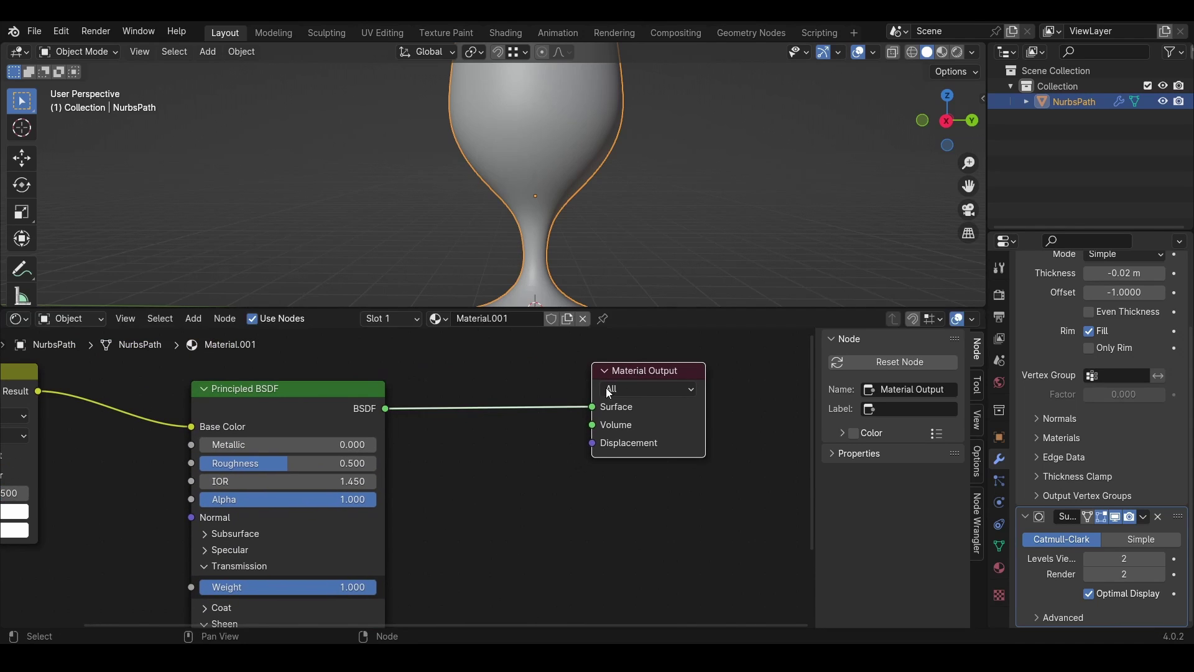
- Insert a Mix Shader node into the link between the Principled BSDF and the Material Output
key("shift+a")
left_click(479, 435)
type("mix shader")
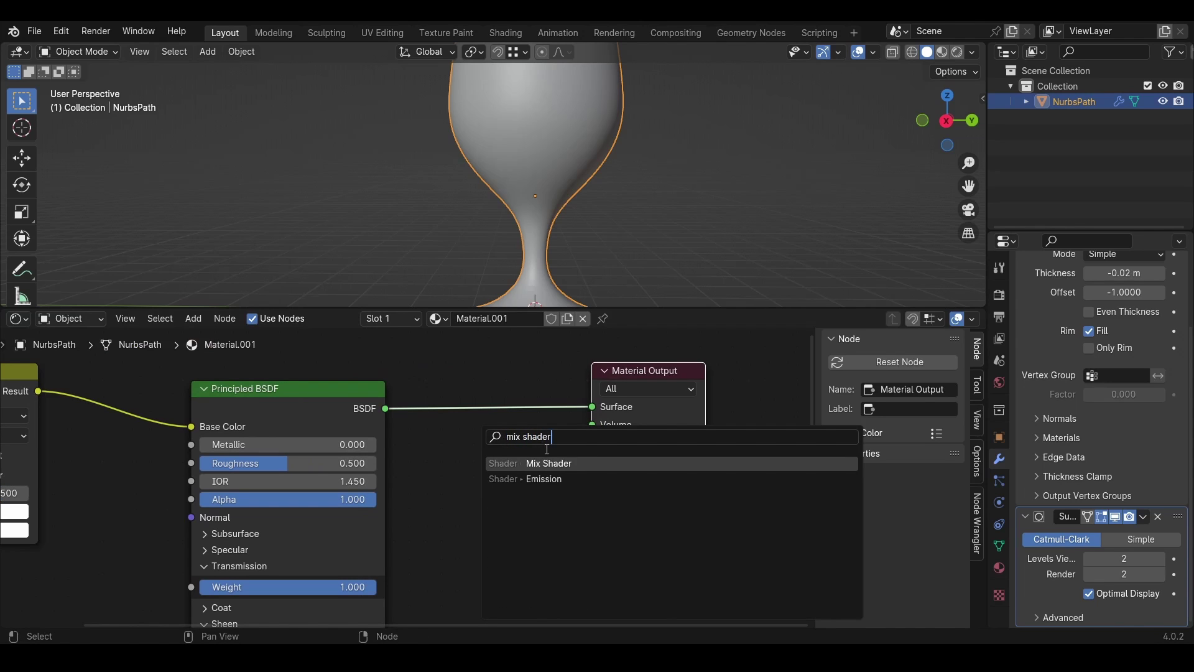
key("Return")
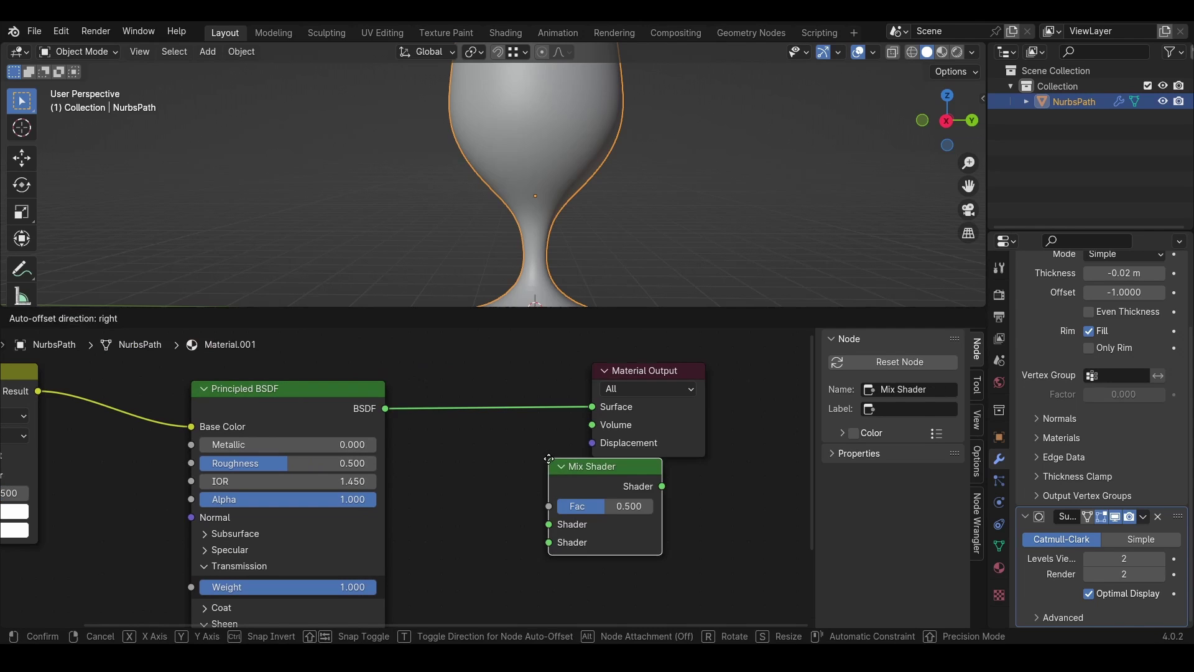
left_click(468, 487)
- Add a Transparent BSDF connected to the Mix Shader's second shader input and move the Mix Shader closer to the Material Output
left_click_drag(479, 469, 476, 542)
type("trans")
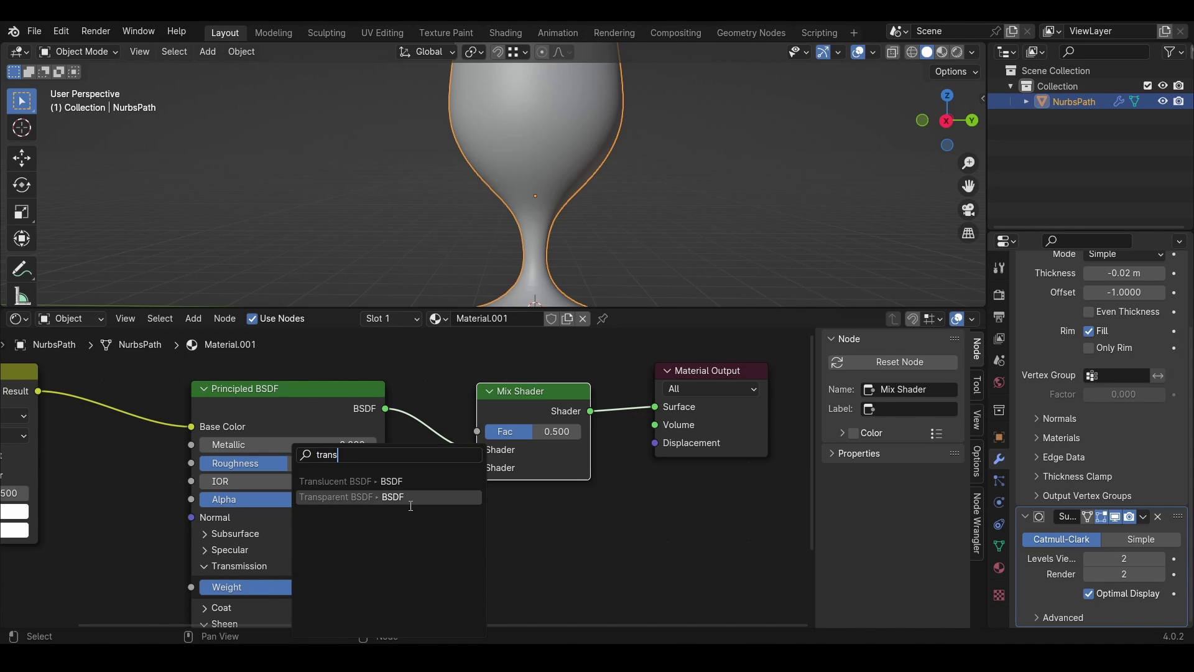
left_click(409, 497)
left_click(440, 512)
left_click_drag(525, 394, 572, 392)
- Set the Mix Shader's factor to 0.2 and the Principled BSDF's Roughness to 0
left_click(583, 429)
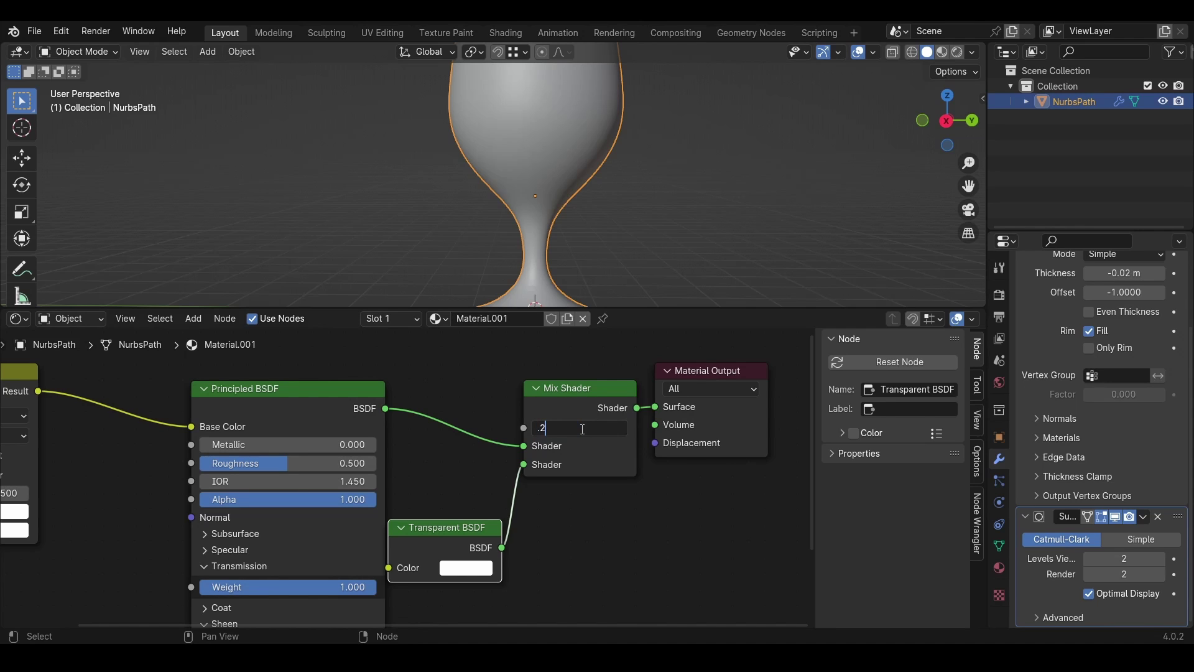
left_click_drag(479, 519, 493, 516)
key("Home")
scroll(368, 439, "up", 4)
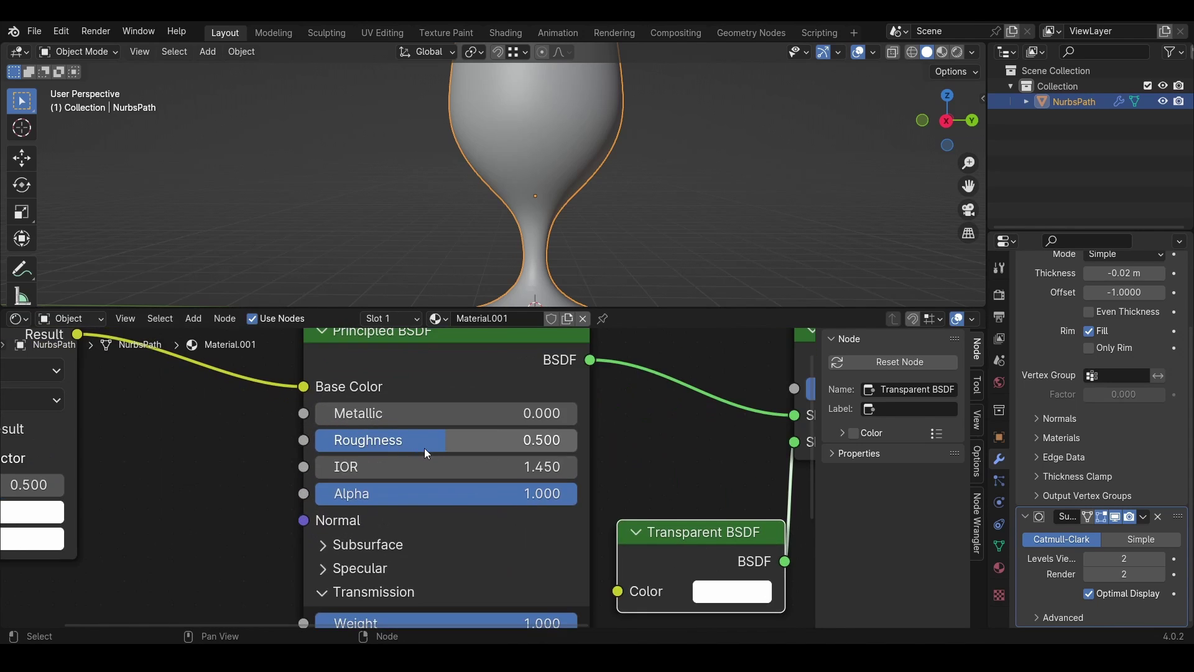
left_click_drag(431, 447, 322, 445)
- Move the color Mix node closer to the Principled BSDF
scroll(528, 507, "down", 2)
scroll(588, 507, "down", 1)
left_click_drag(218, 390, 263, 414)
key("Home")
middle_click_drag(438, 447, 366, 433)
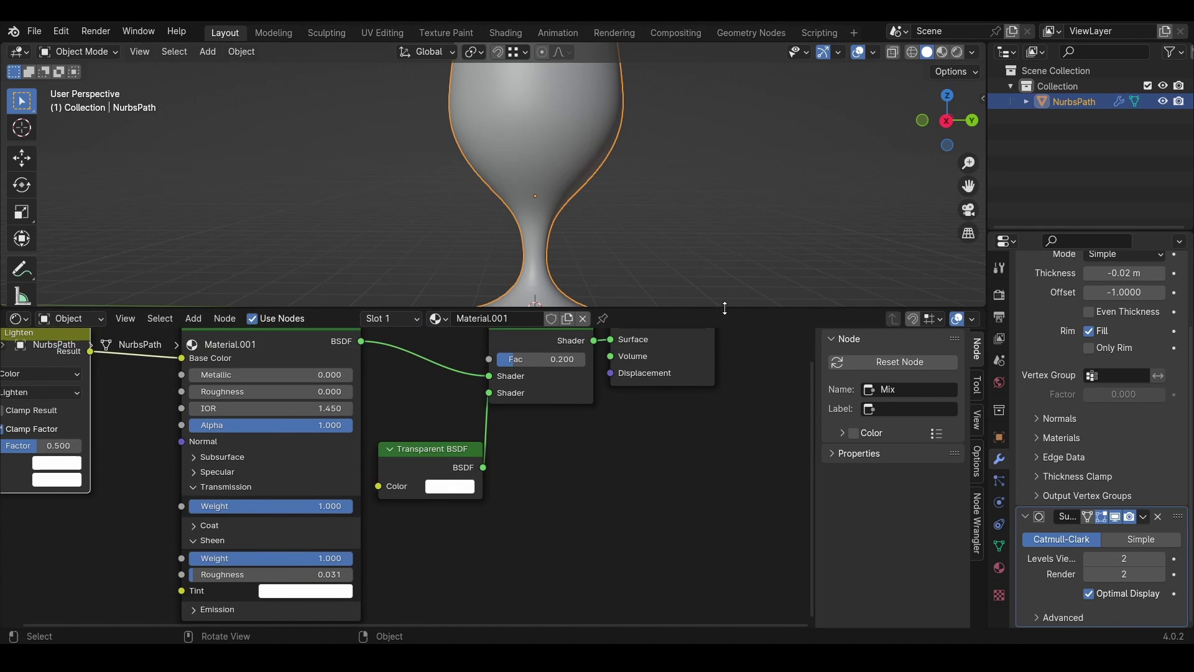
- Enlarge the 3D viewport until the whole glass fits and switch it to rendered shading
left_click_drag(724, 308, 724, 476)
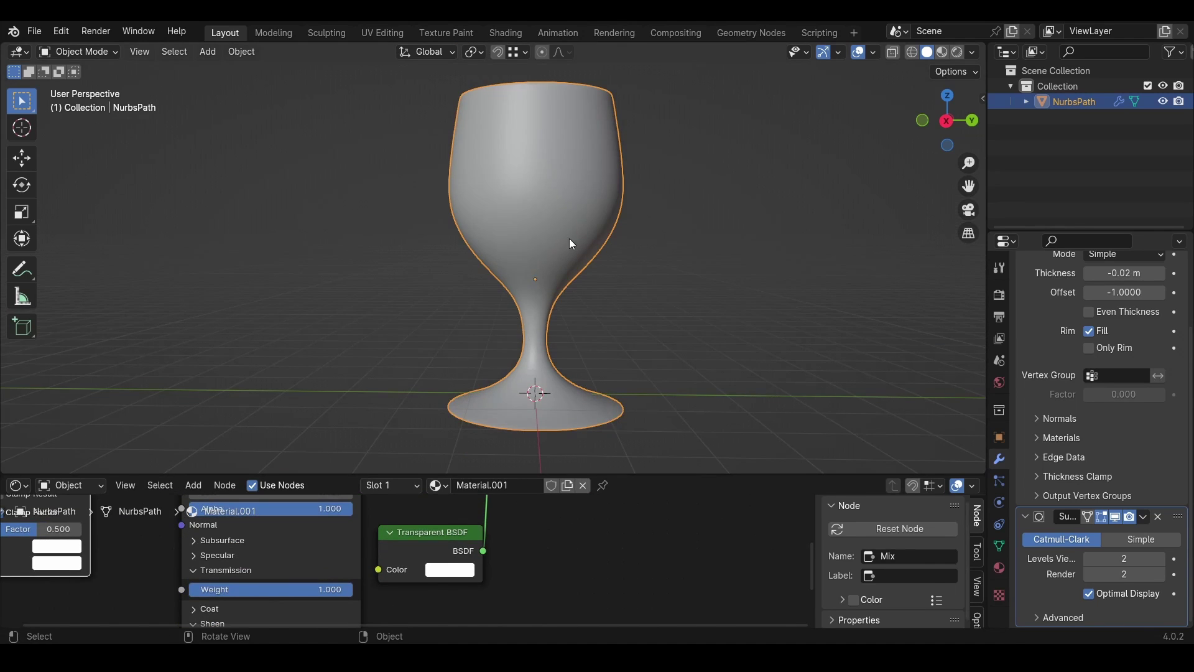
middle_click_drag(576, 237, 566, 230, "shift")
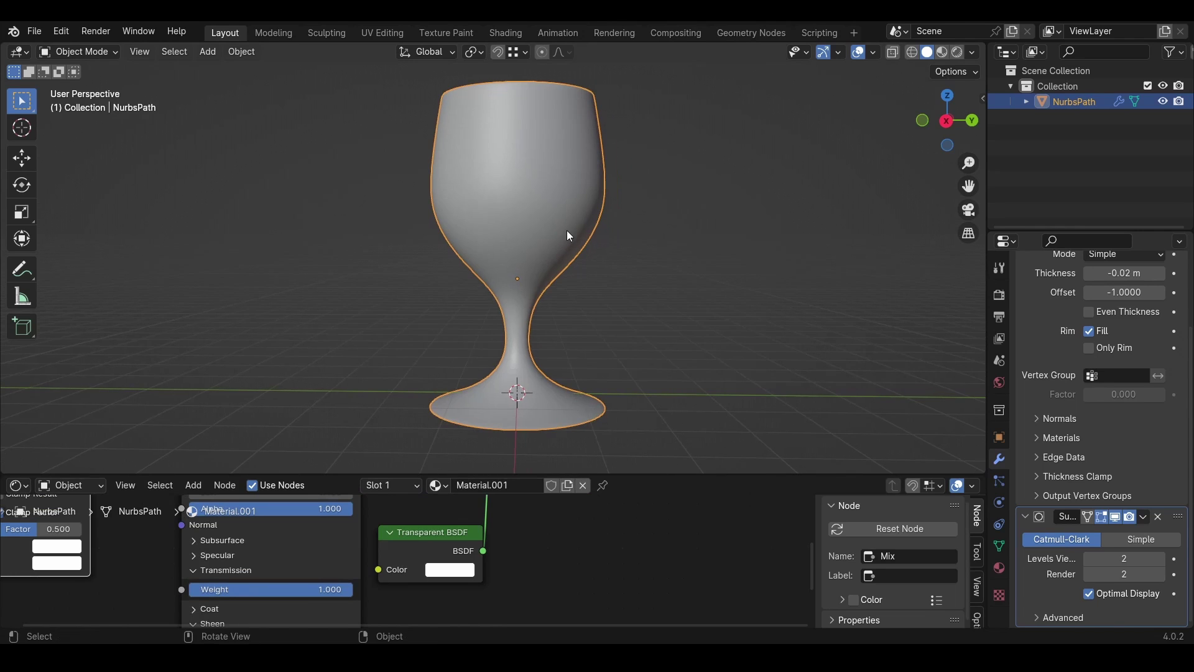
left_click(956, 55)
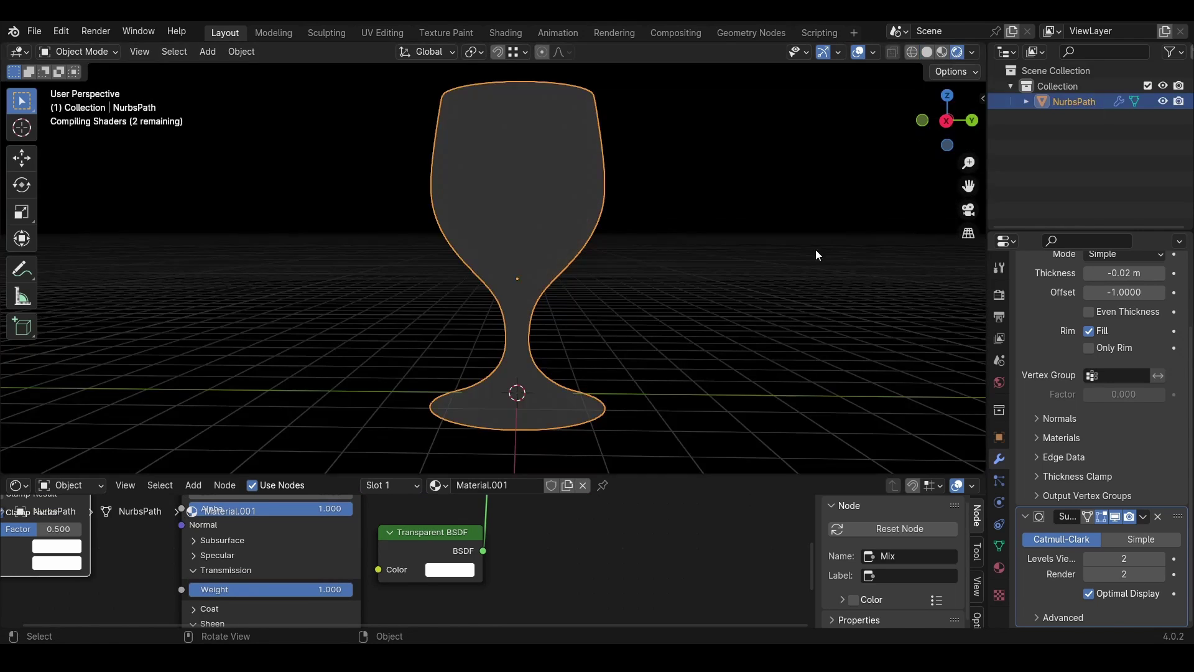
- Set the render engine to Cycles and its device to GPU Compute
left_click(997, 297)
scroll(1078, 324, "up", 3)
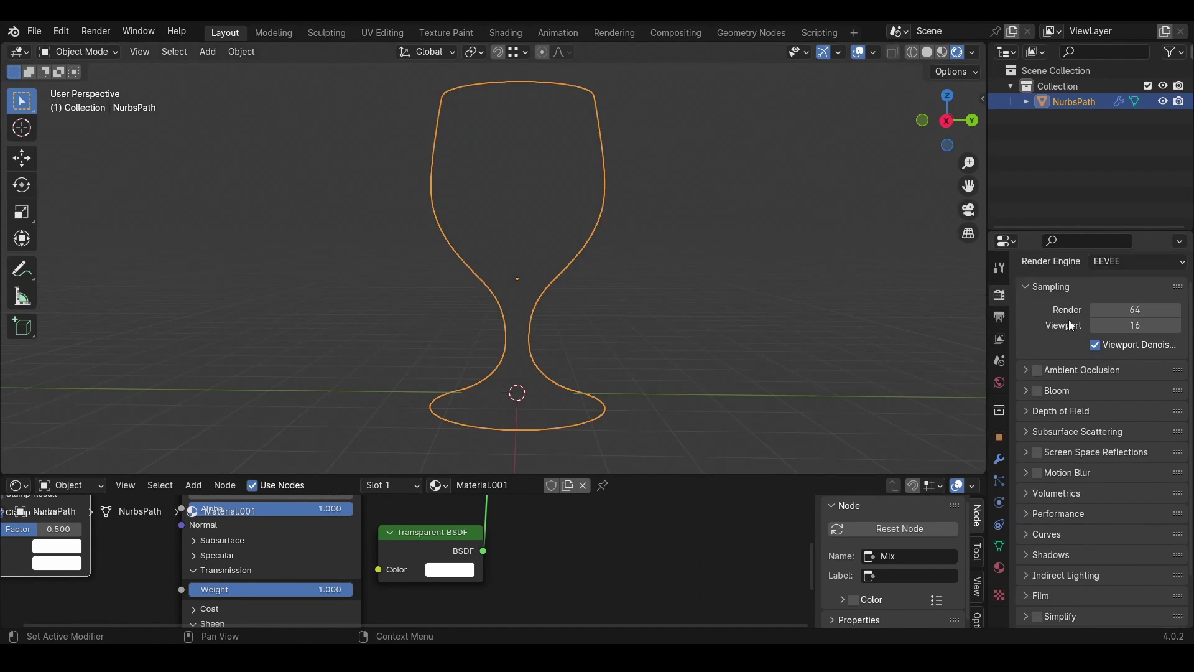
left_click(1150, 256)
left_click(1136, 309)
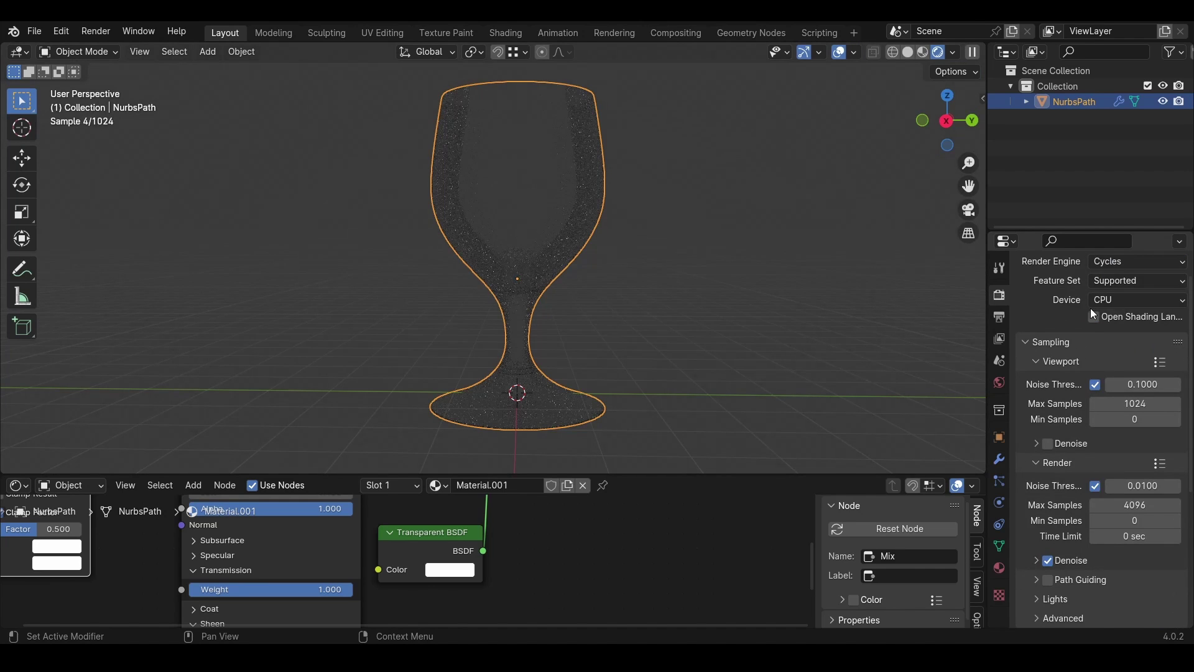
left_click(1118, 303)
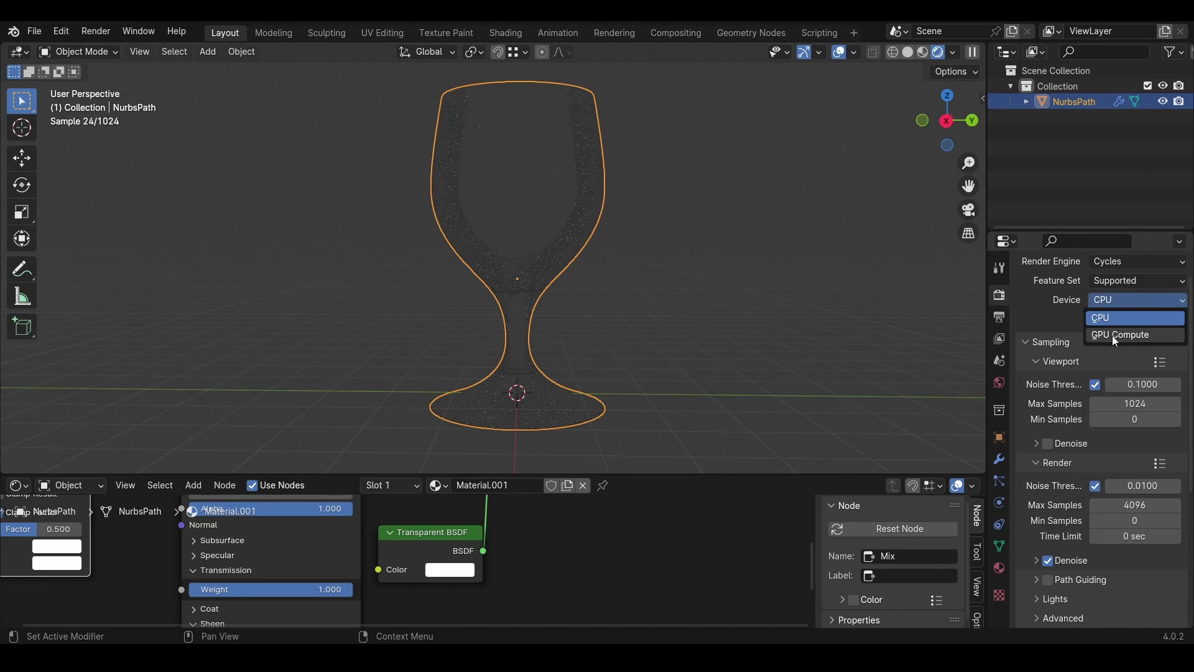
left_click(1119, 334)
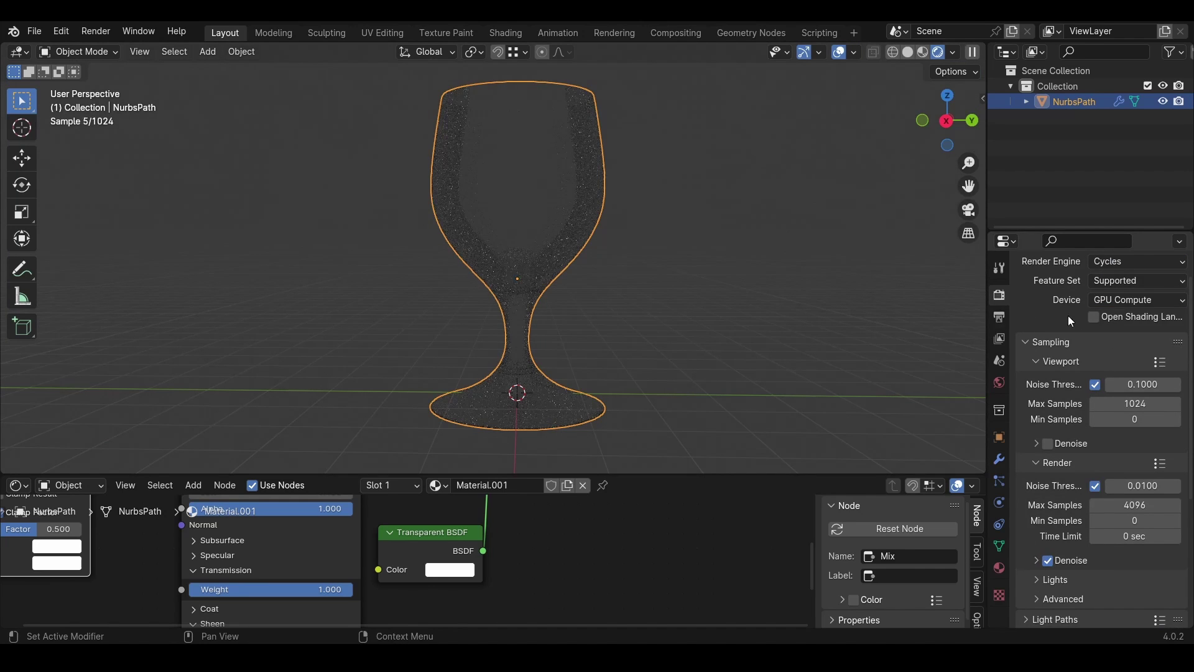
- Set the viewport sampling noise threshold to 1 and its maximum samples to 100
left_click(1152, 385)
type("1")
key("Return")
left_click(1144, 405)
key("Return")
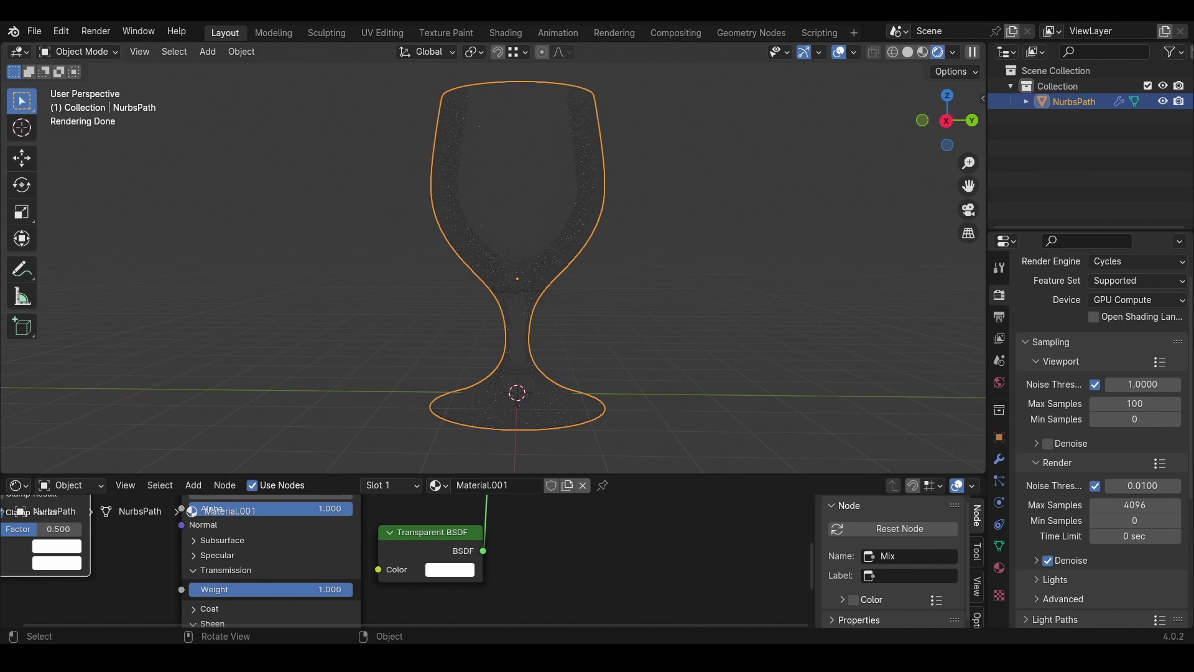
- Scale the wine glass down to about a quarter of its size and add a 2 m plane at the world origin
key("s")
left_click(583, 264)
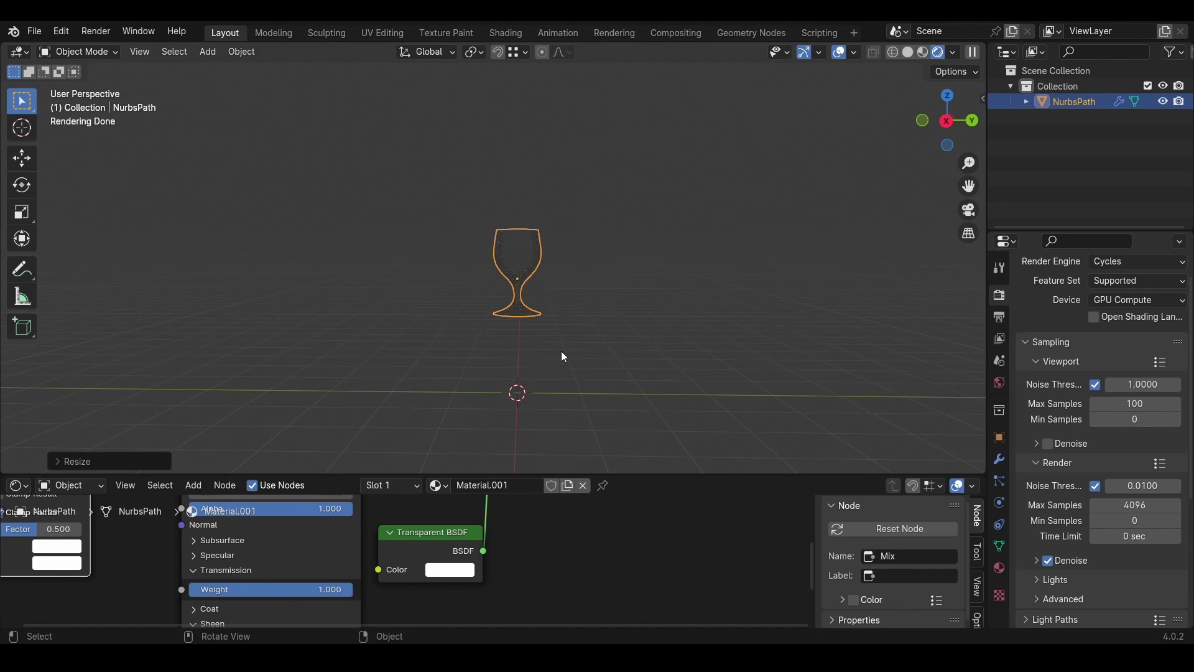
key("shift+a")
mouse_move(553, 346)
scroll(633, 345, "up", 4)
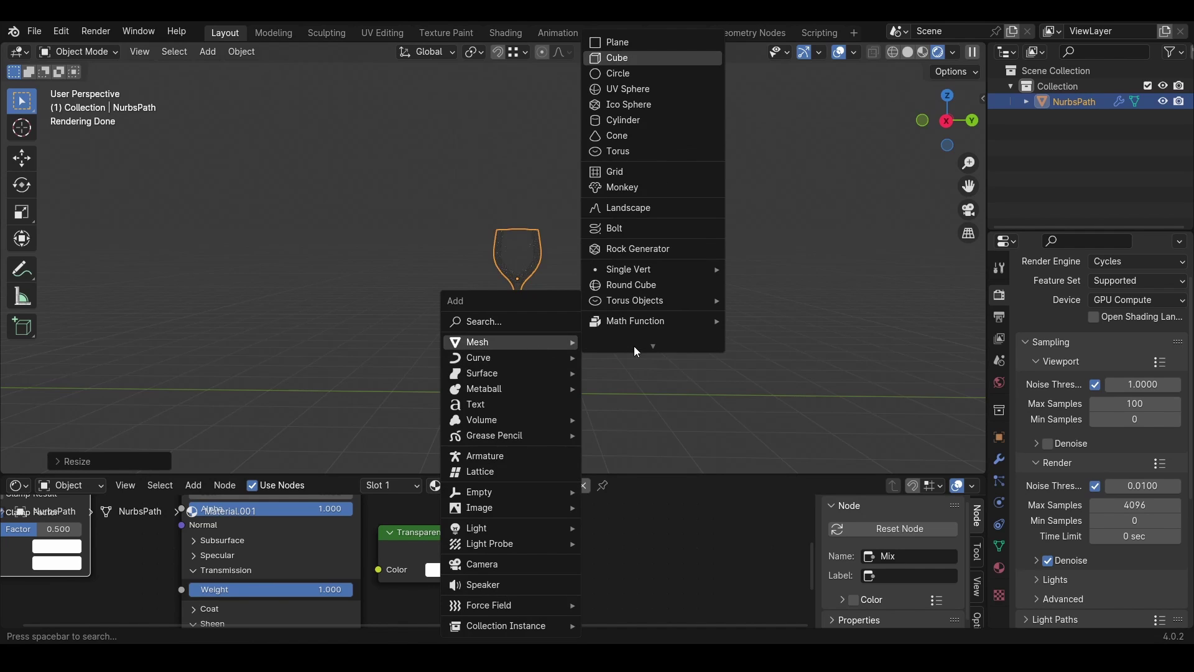
left_click(644, 46)
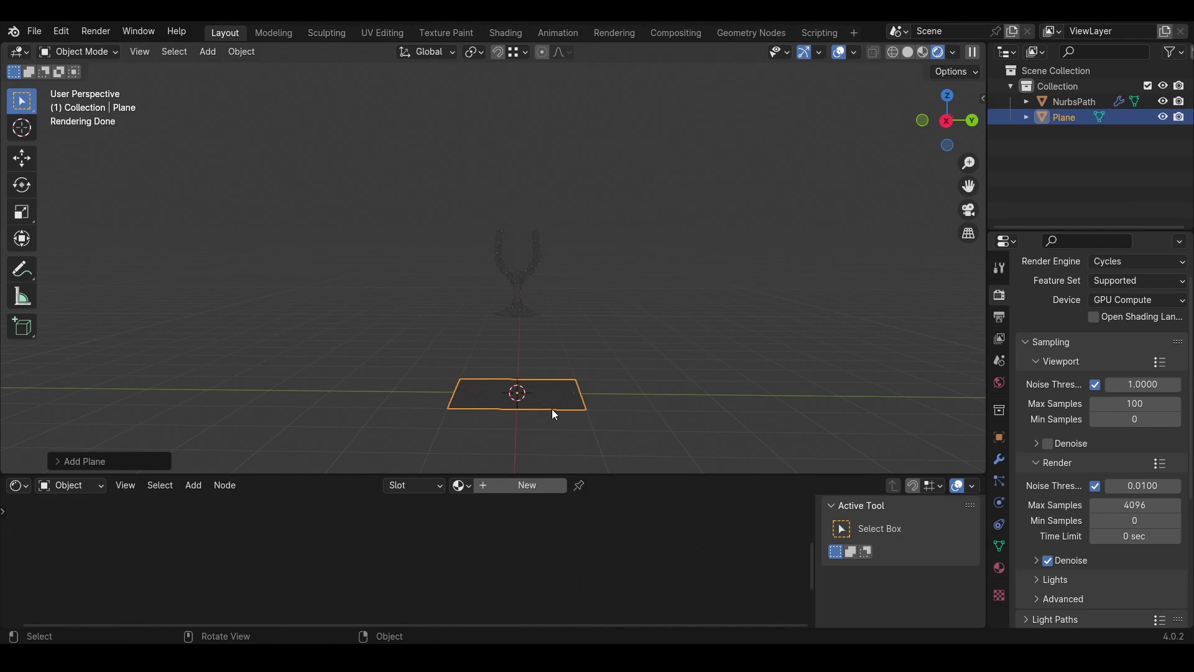
scroll(552, 413, "up", 3)
left_click(115, 461)
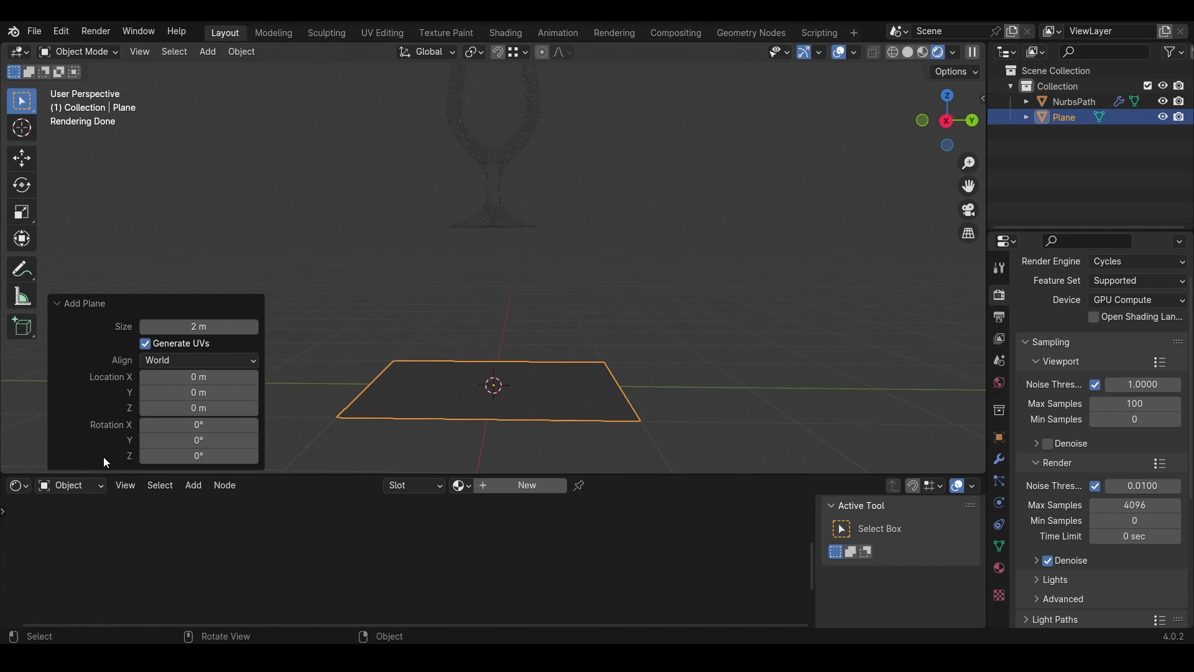
- Scale the wine glass by about 0.44 and lower it about 1.57 m along Z onto the plane
left_click(506, 129)
key("s")
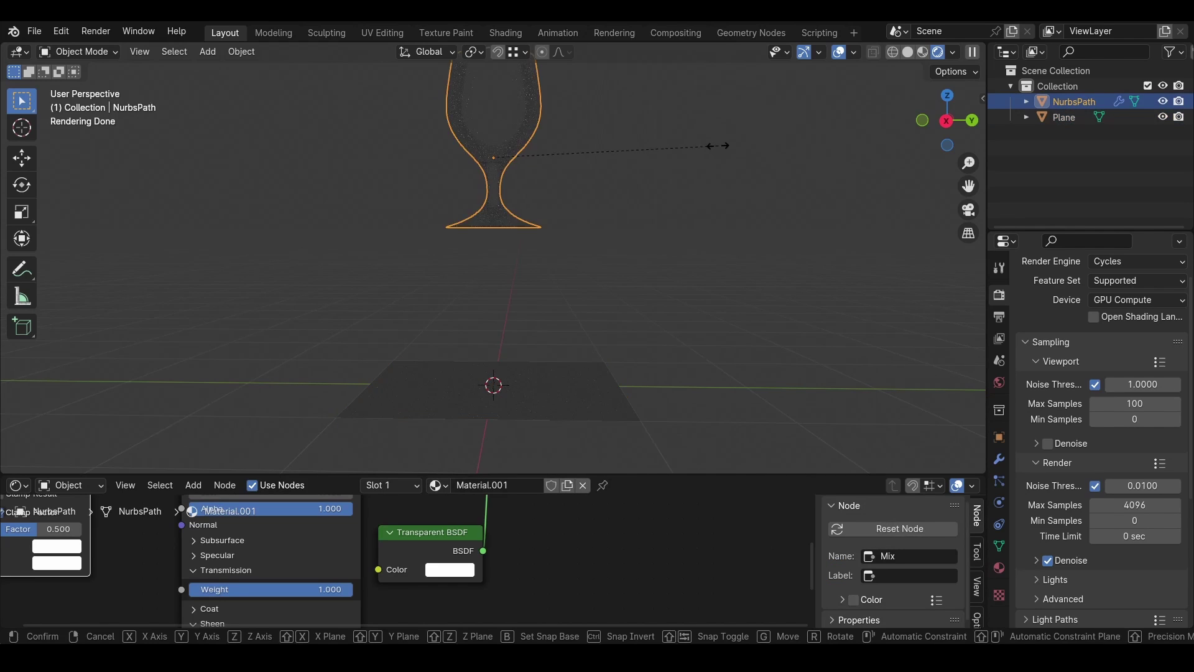
left_click(591, 144)
key("g")
key("z")
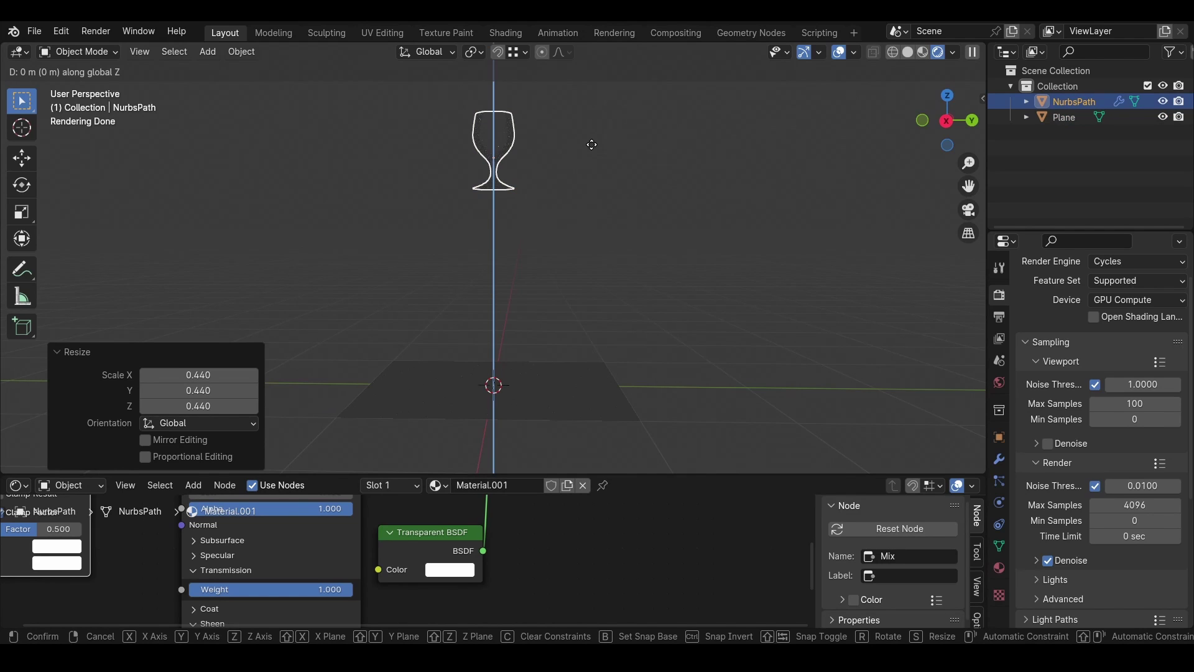
key("ctrl")
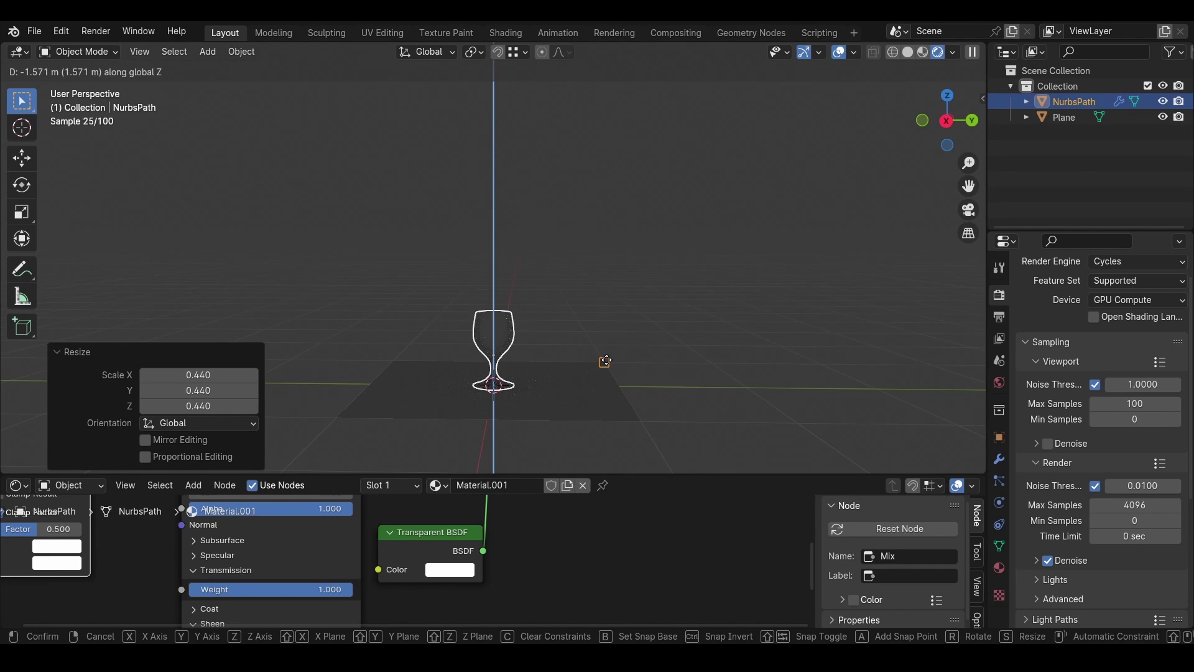
left_click(606, 363)
- Try to reposition the wine glass along Z against the plane with snapping turned on
left_click(520, 51)
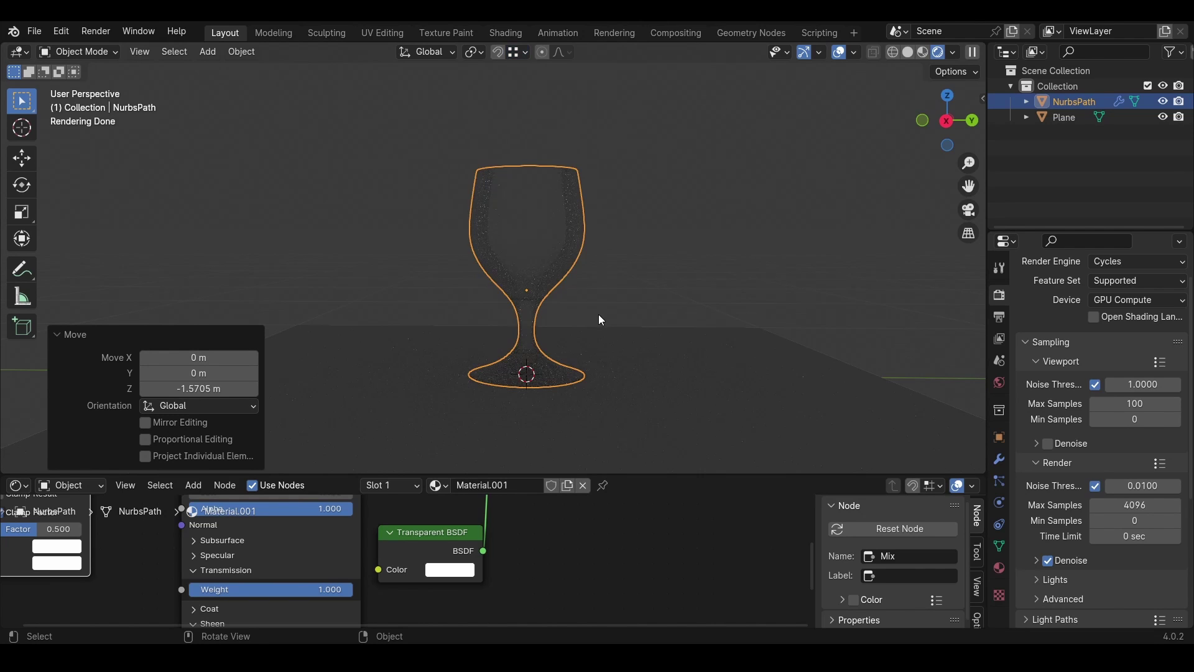
left_click(498, 52)
key("g")
key("z")
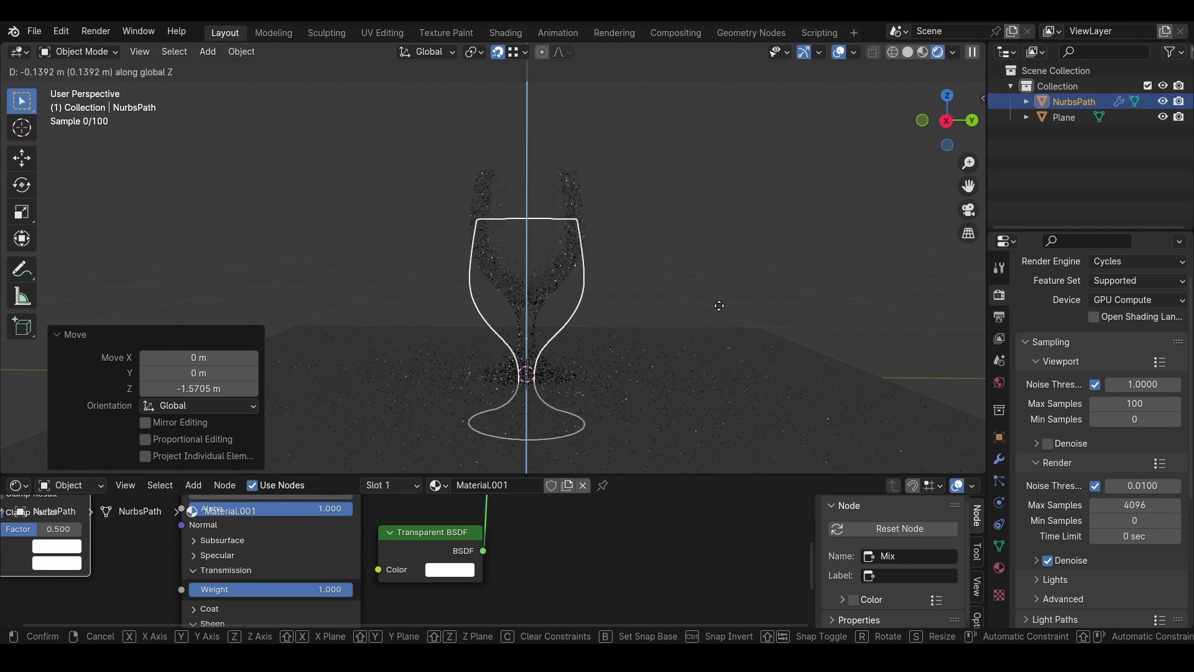
left_click(771, 328)
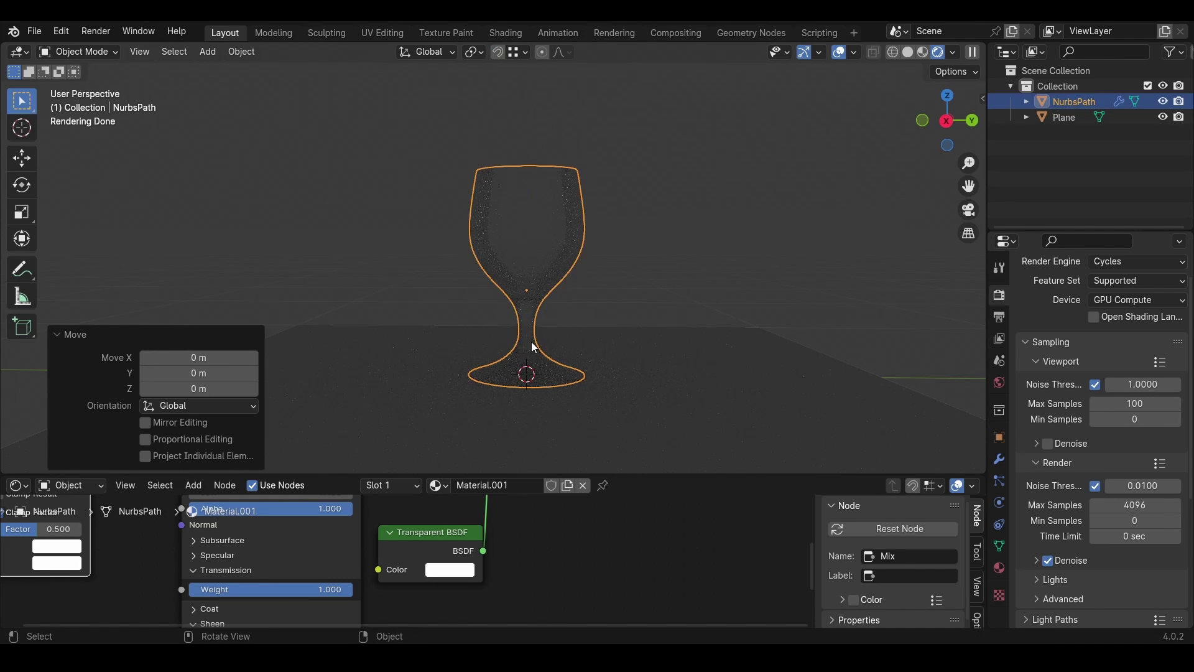
- Add an area light with a 1 m radius and raise it about 1.02 m along Z above the glass
key("shift+a")
mouse_move(531, 342)
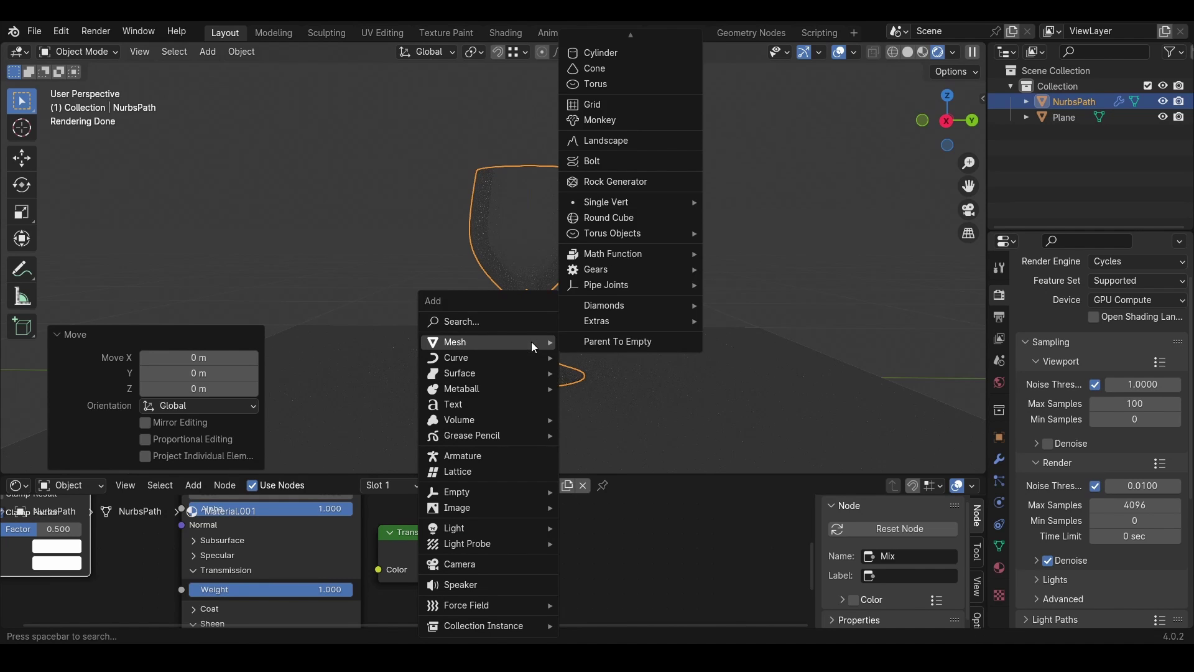
mouse_move(540, 525)
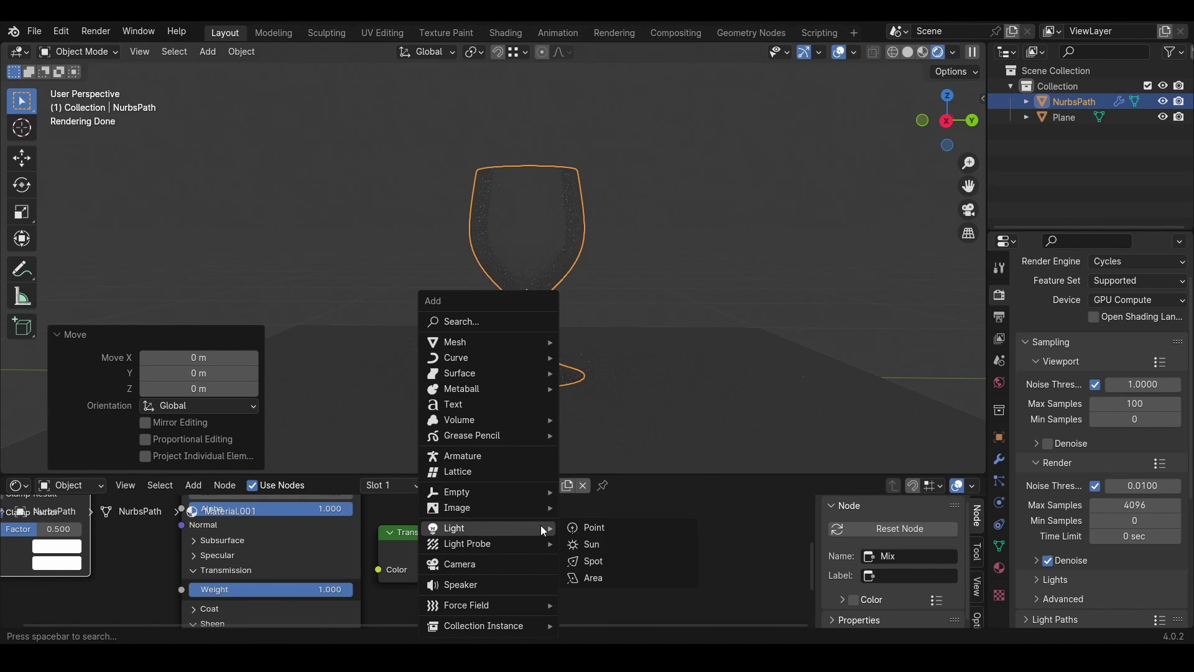
left_click(614, 576)
key("g")
key("z")
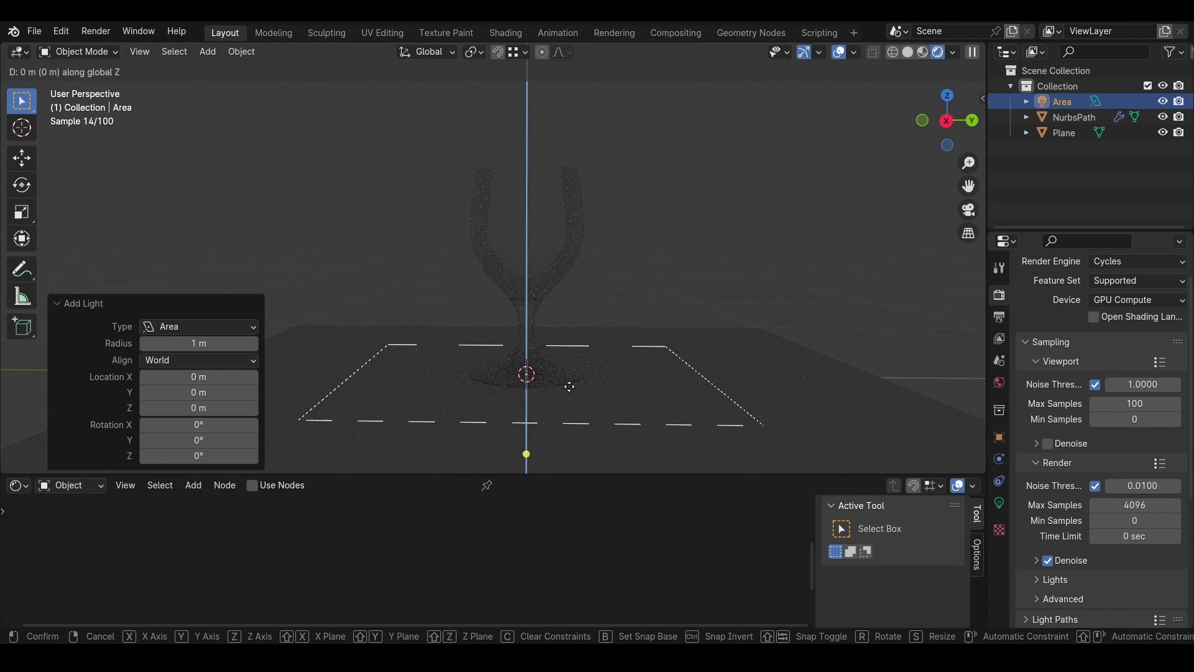
key("Return")
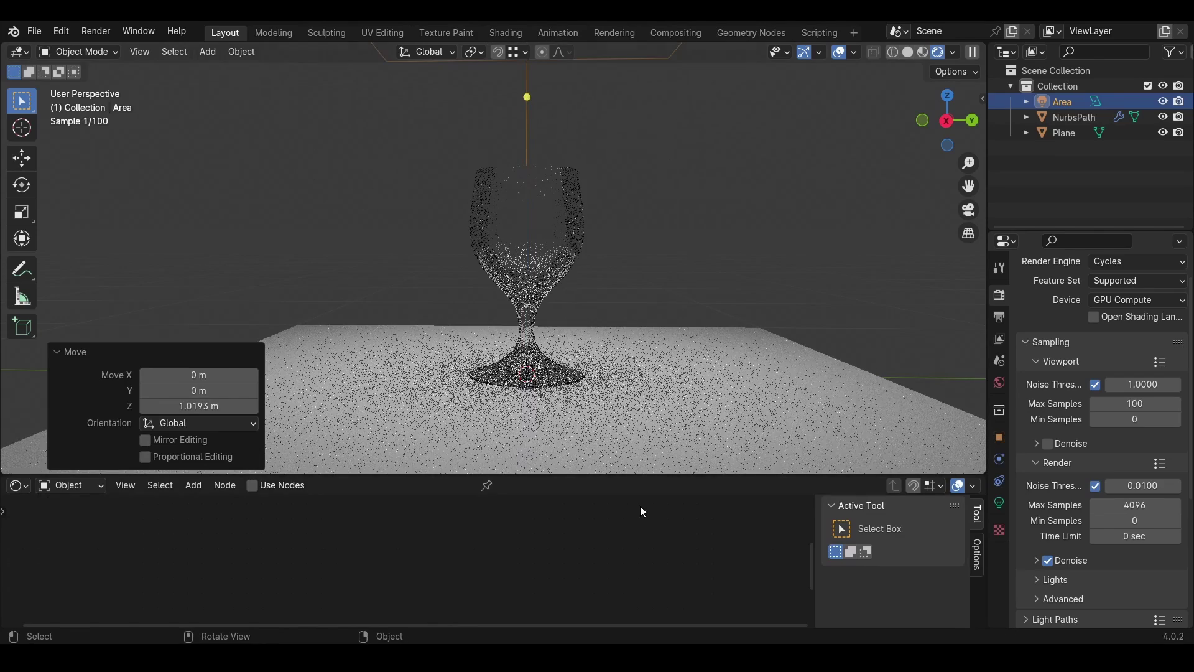
- Narrow the area light into a strip by scaling it along X by about 0.27 and again by about 0.42
key("s")
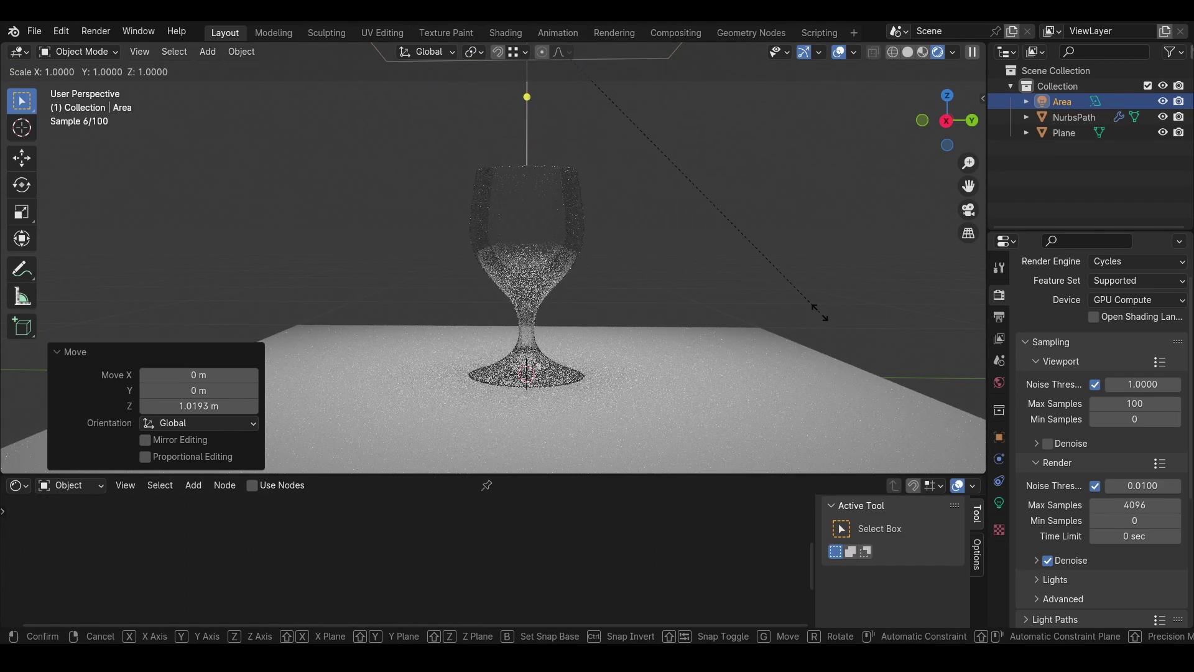
key("x")
left_click(562, 151)
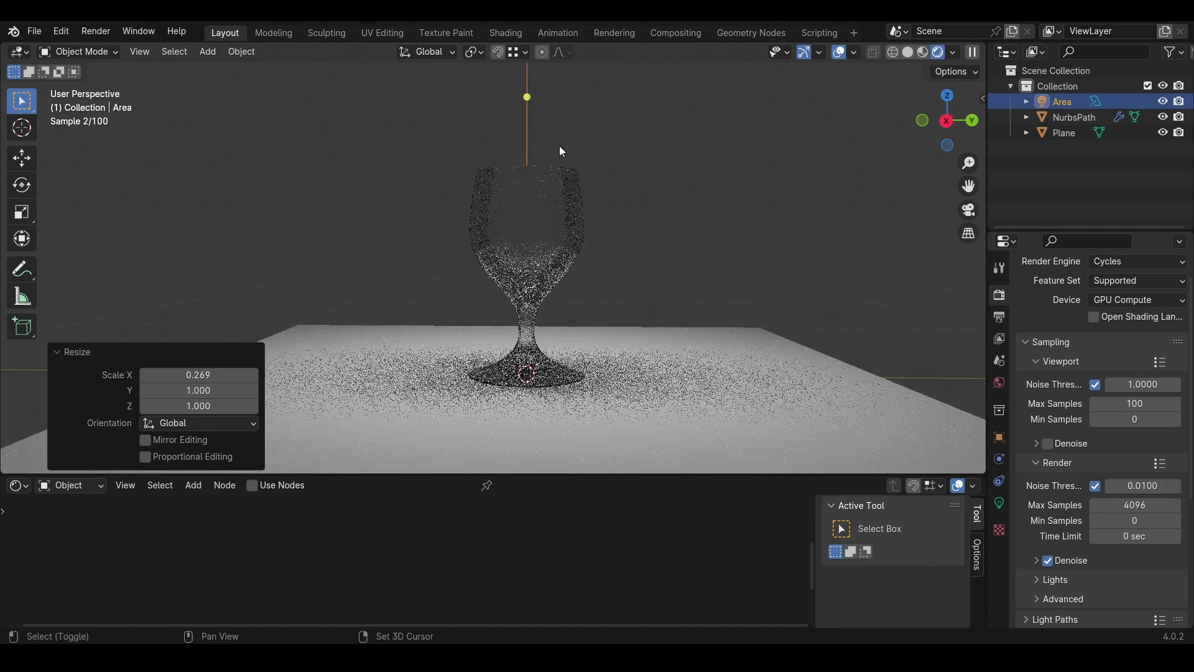
middle_click_drag(561, 151, 681, 344)
key("s")
key("x")
left_click(580, 260)
- Move the area light about 0.67 m along X and rotate it about 46.7° around Y toward the glass
key("g")
key("y")
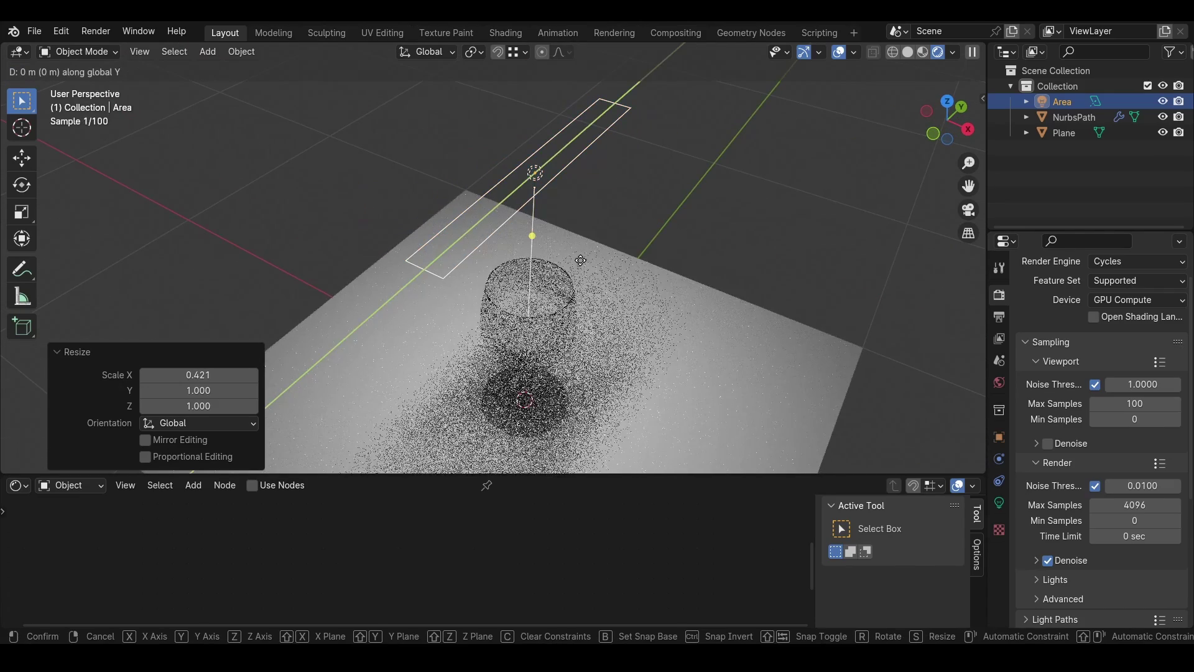
key("x")
left_click(863, 282)
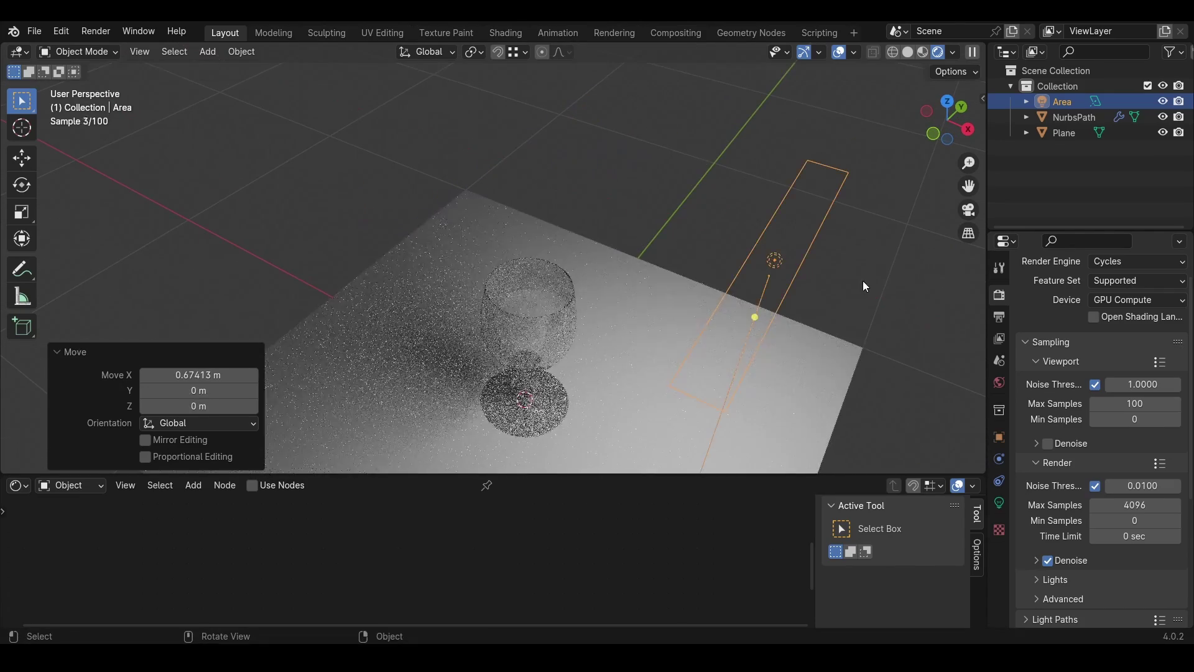
key("r")
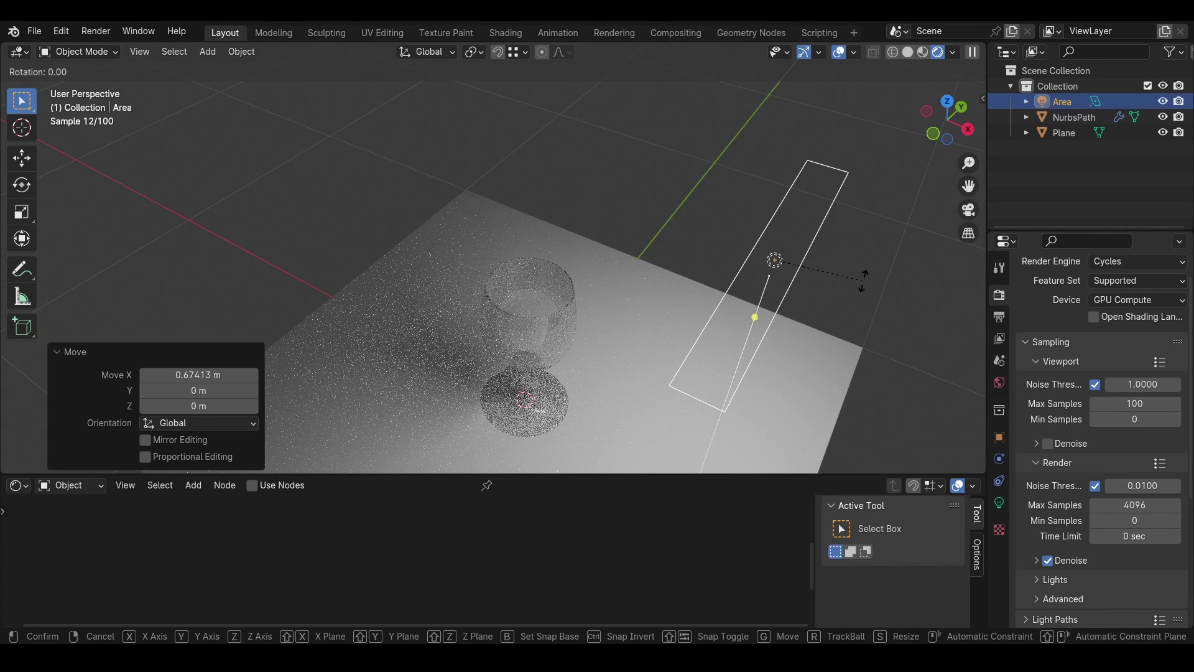
key("y")
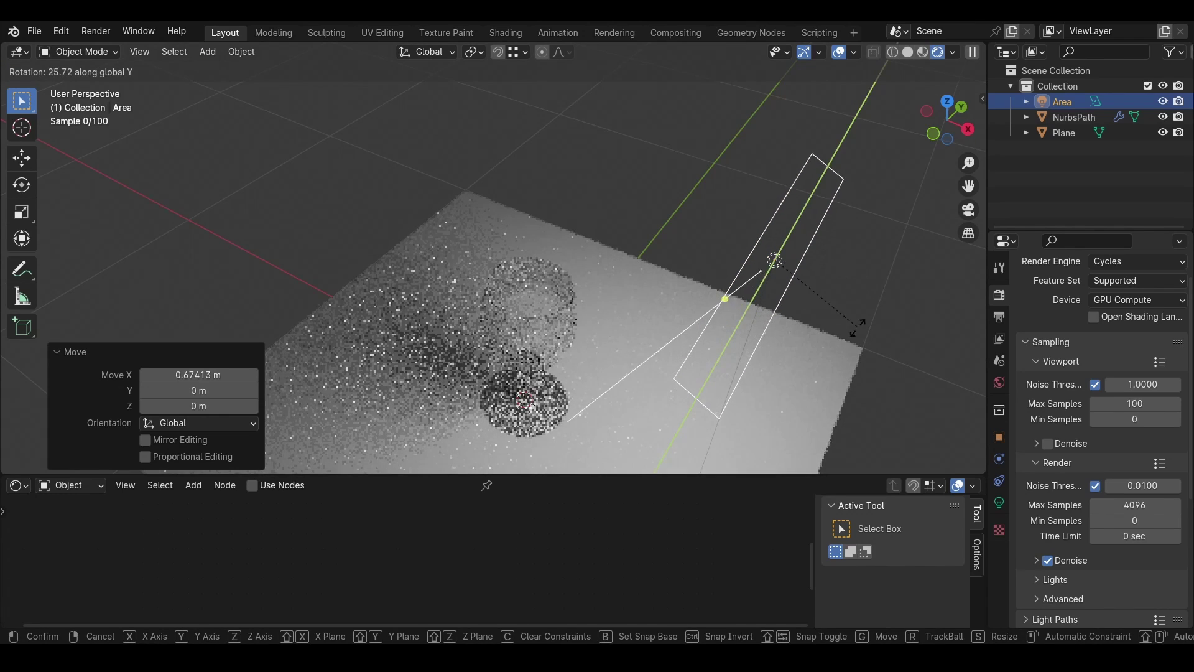
left_click(844, 382)
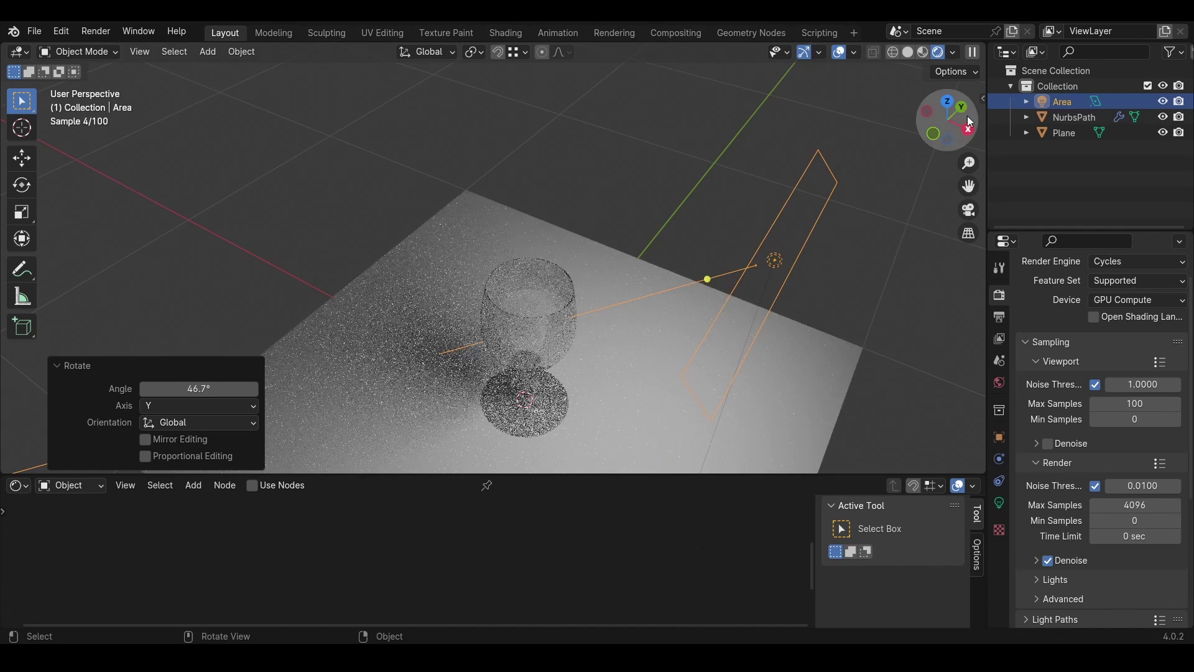
- Show the object transform values and extend the ground plane by moving its far edge about 1.03 m along negative X
left_click(982, 94)
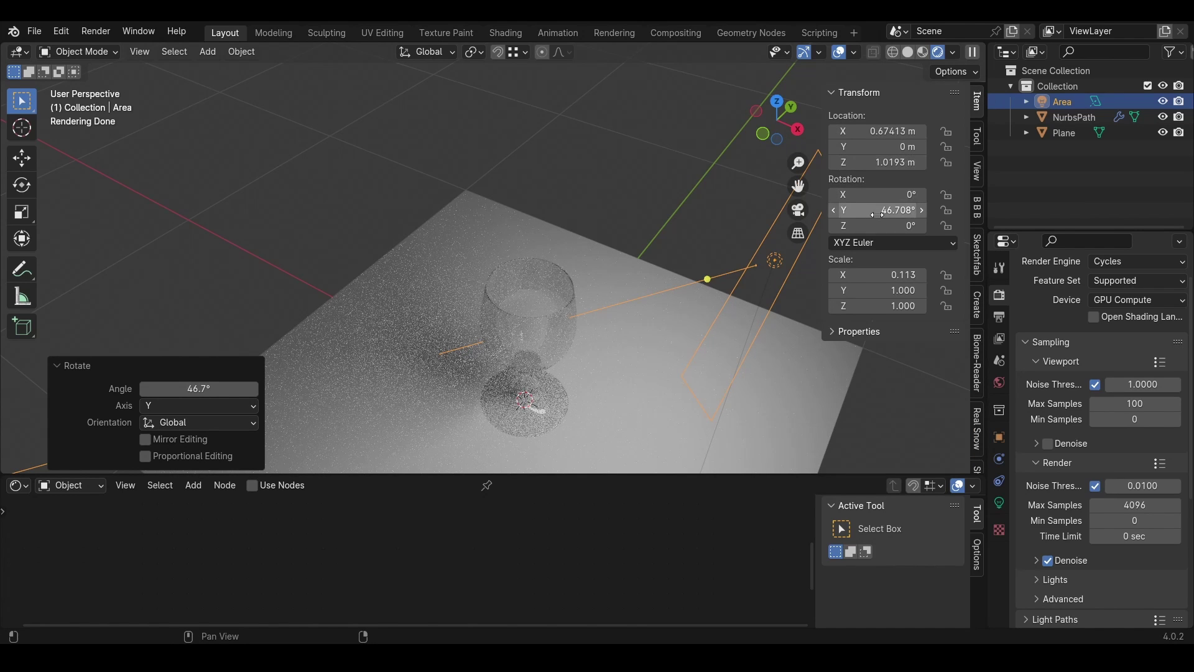
mouse_move(870, 210)
left_mouse_down()
mouse_move(908, 210)
mouse_move(868, 211)
left_mouse_up()
middle_click_drag(533, 299, 495, 329)
left_click(457, 337)
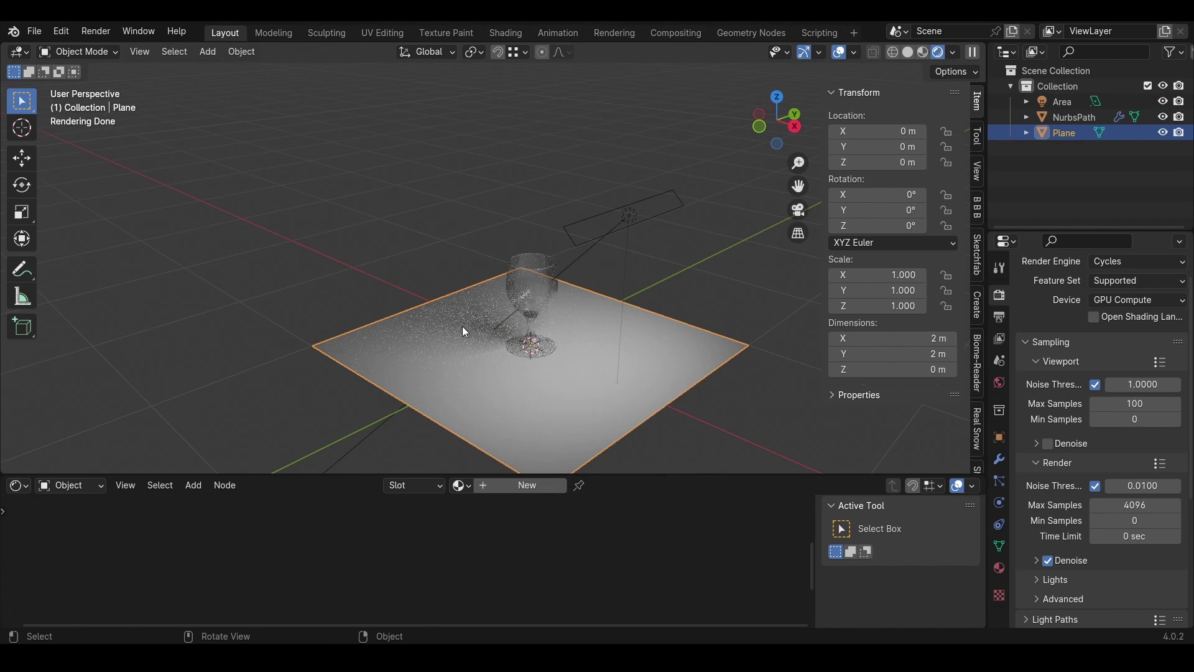
key("Tab")
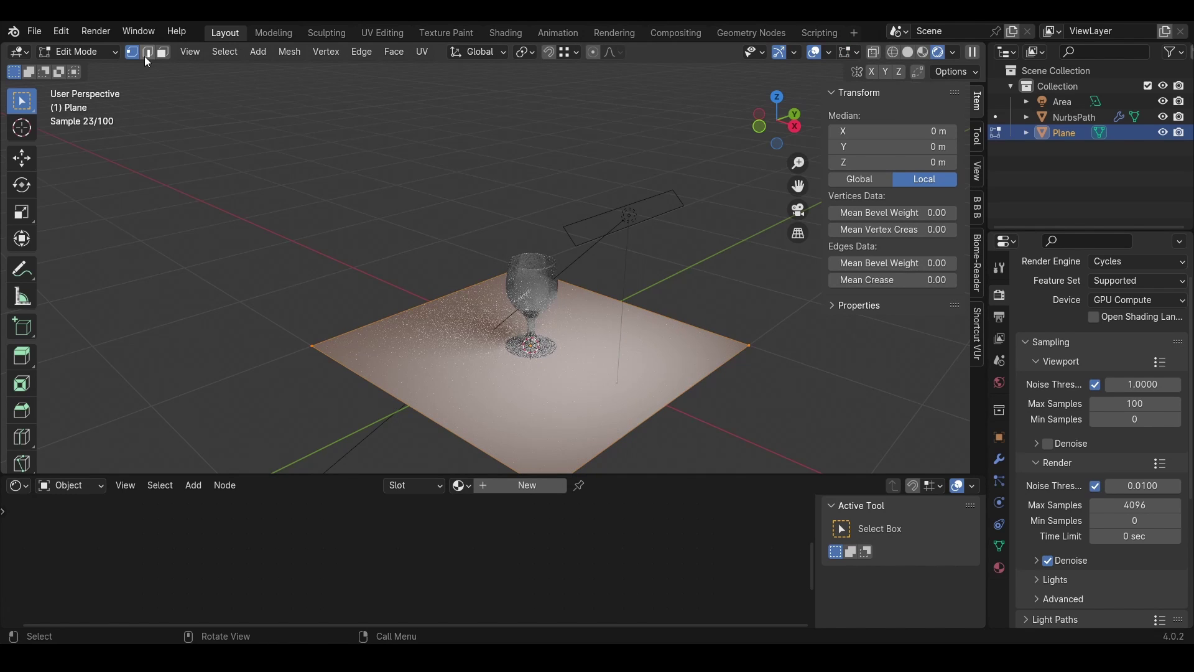
left_click(148, 53)
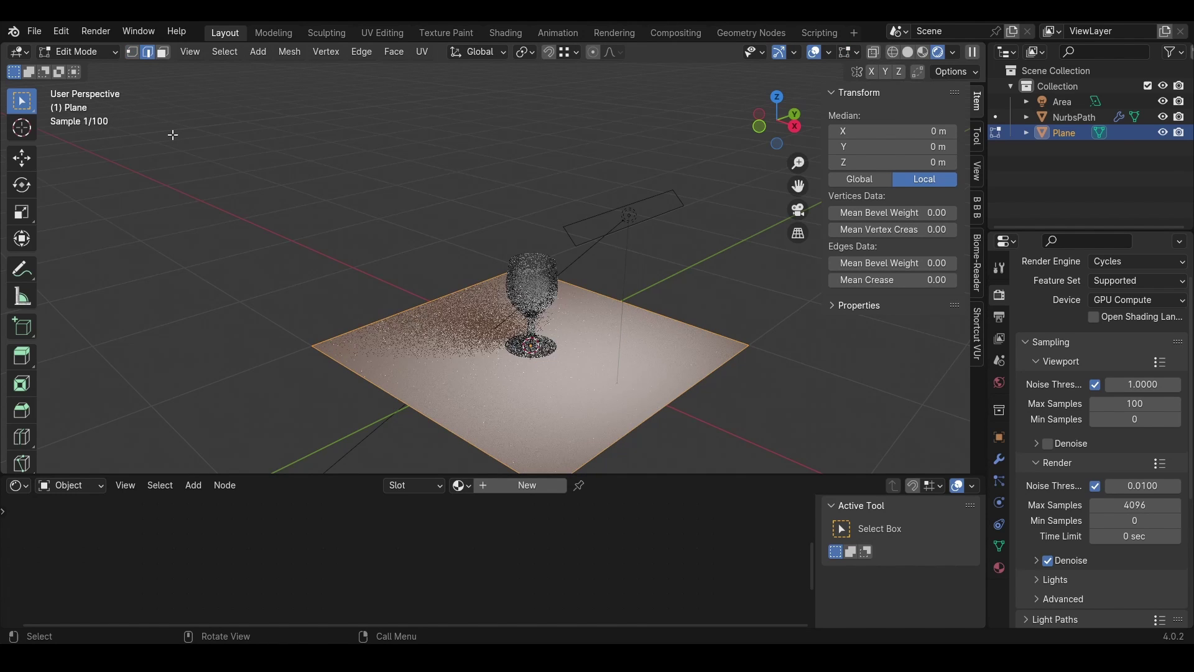
left_click(440, 292)
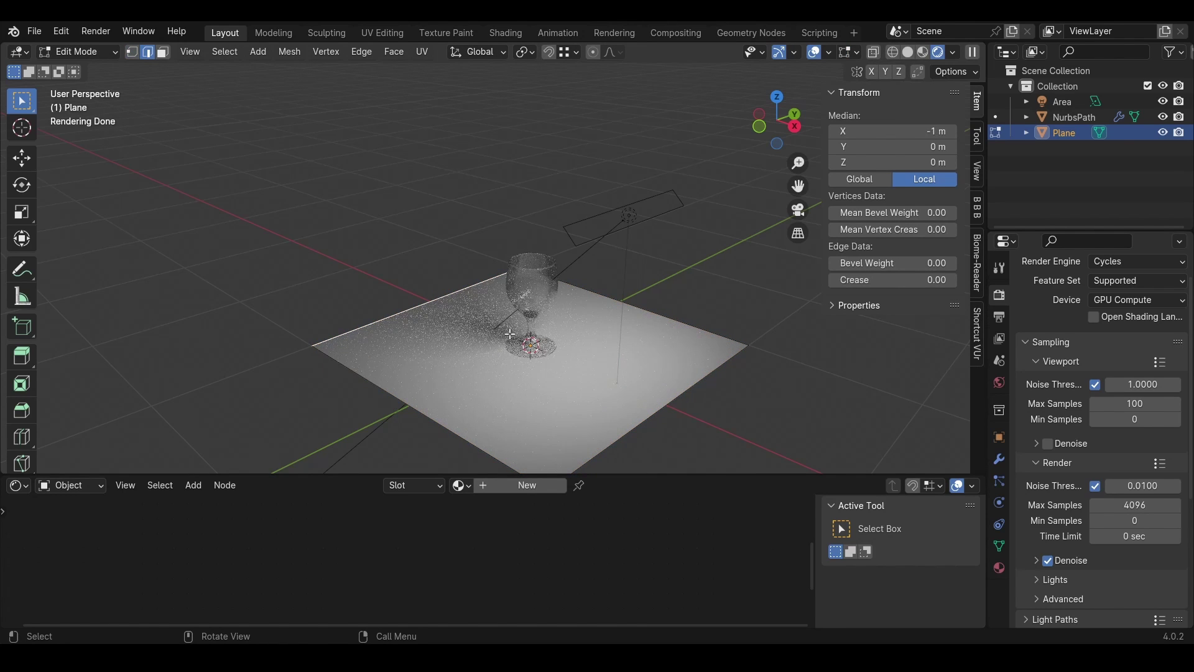
key("g")
key("x")
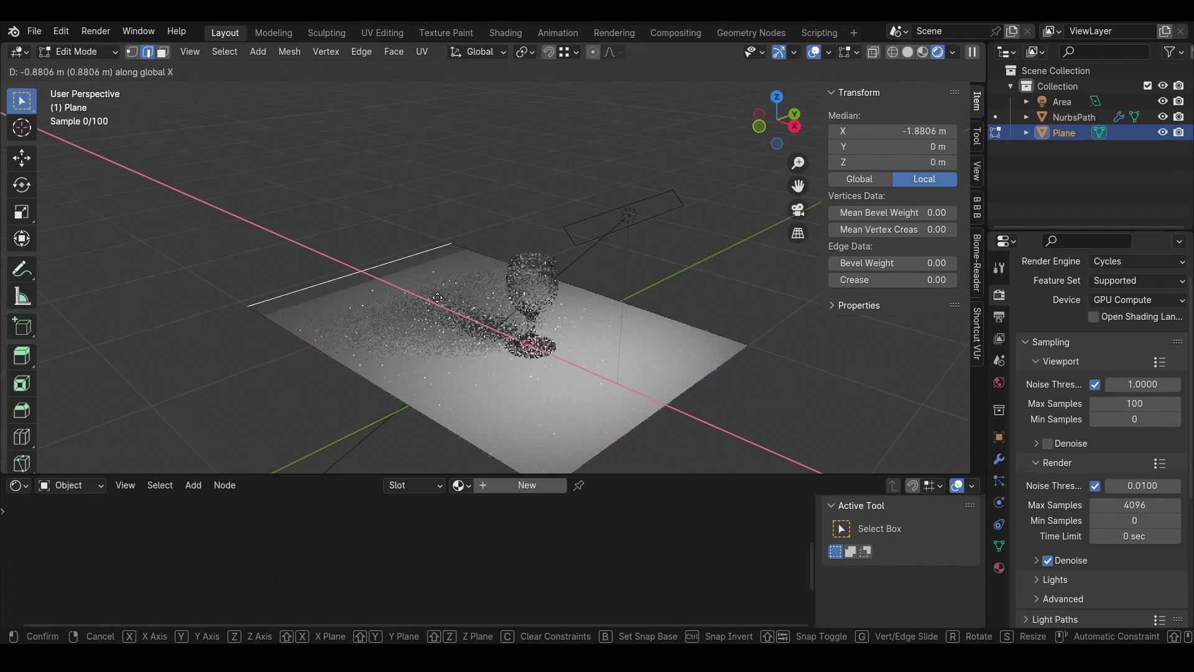
left_click(432, 295)
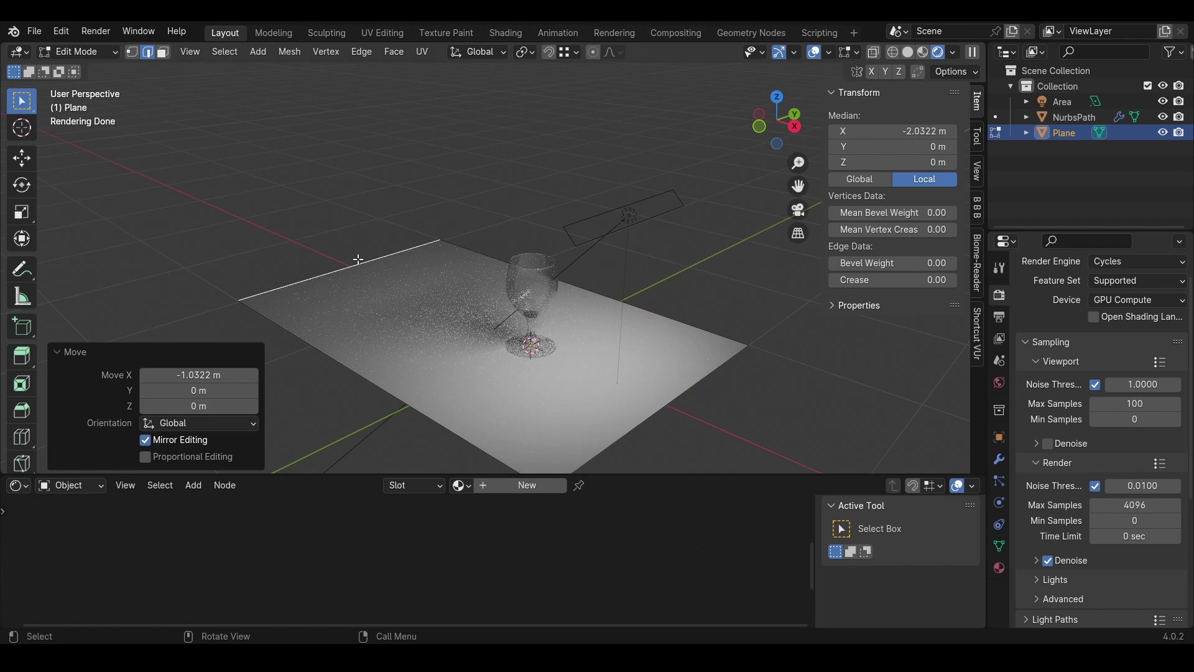
- Extrude the plane's far edge about 1.83 m upward along Z to form a back wall
key("g")
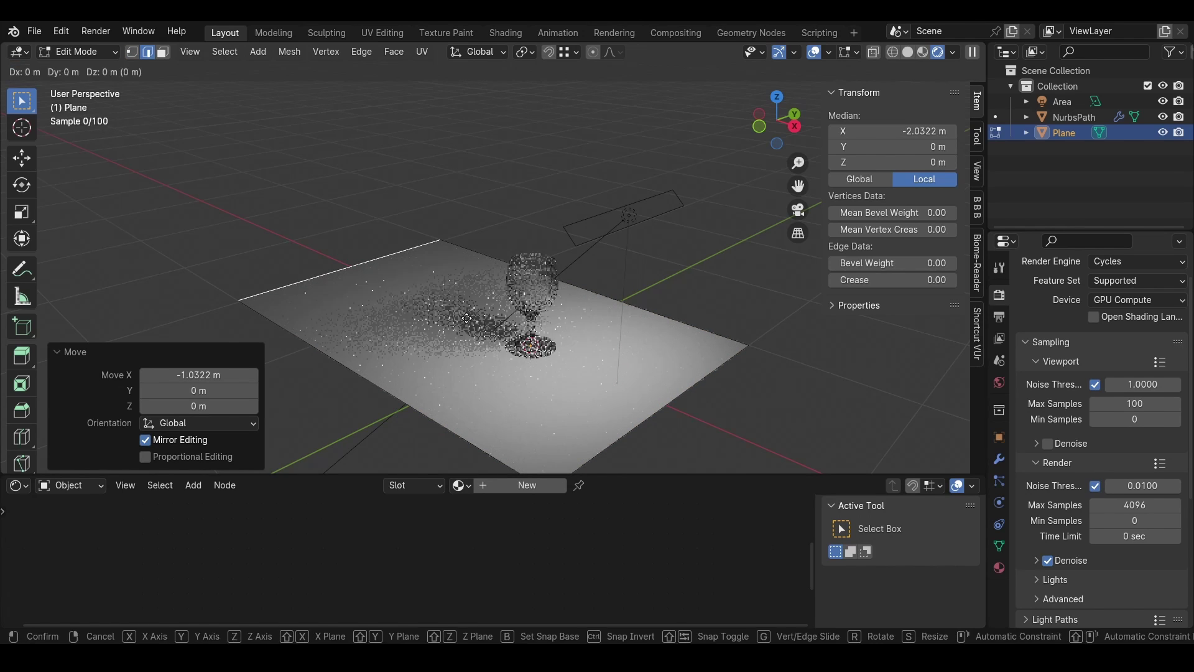
key("z")
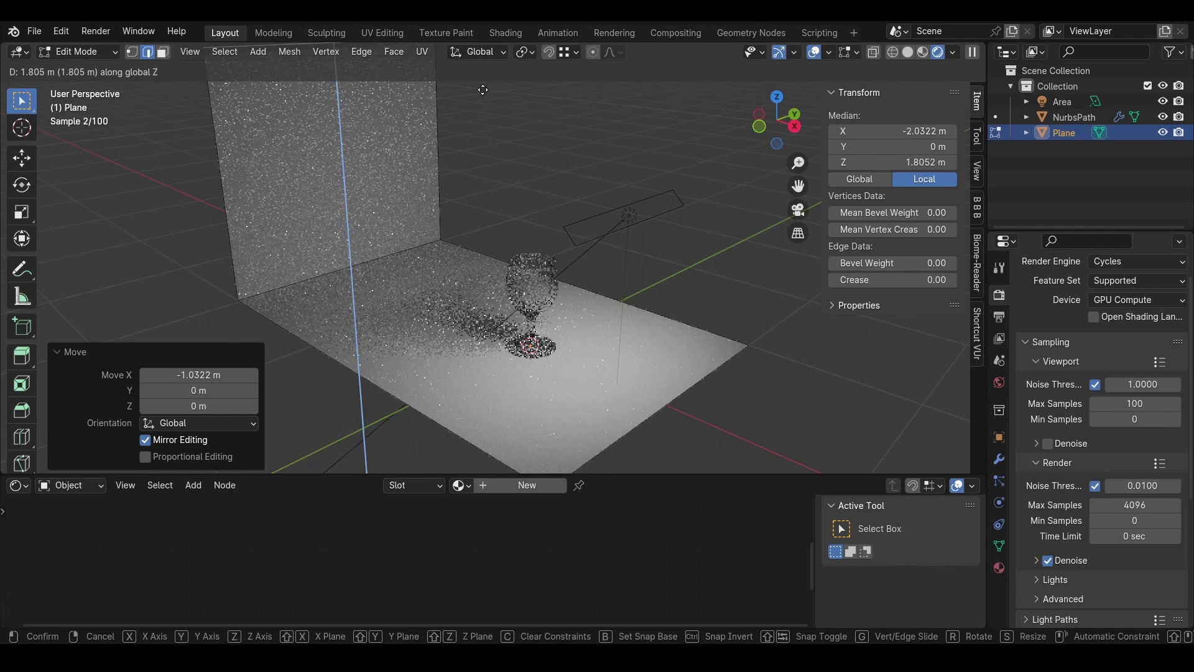
left_click(453, 88)
key("ctrl+z")
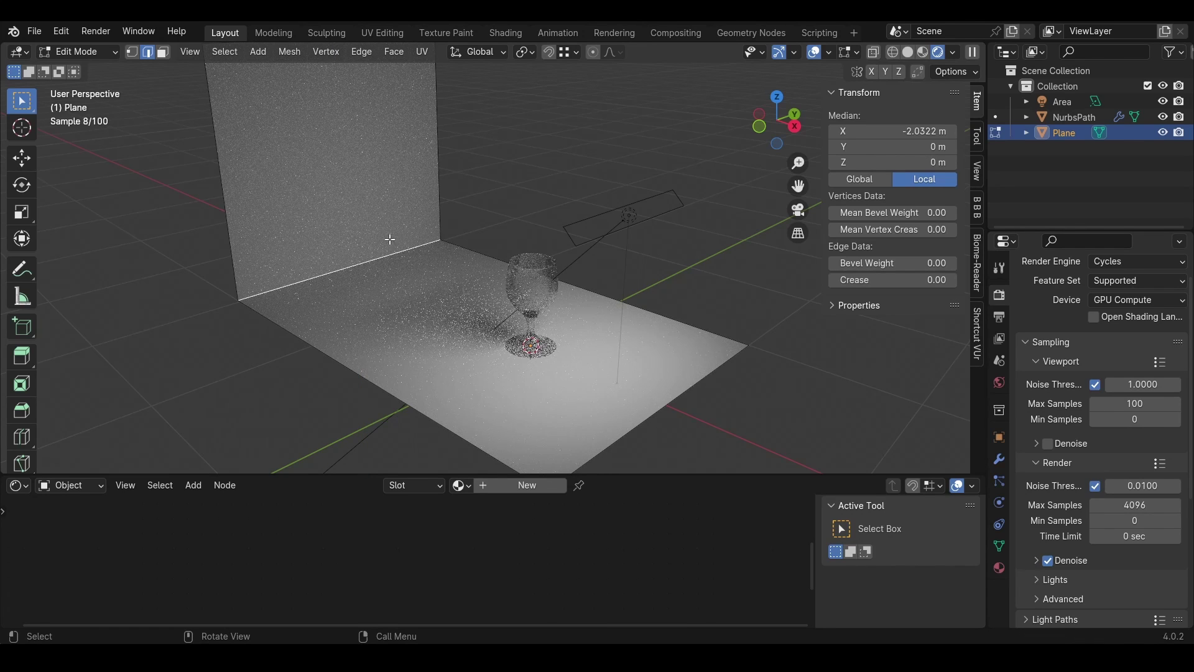
- Bevel the edge between floor and back wall with a width of about 1.3 m and 23 segments
key("ctrl+b")
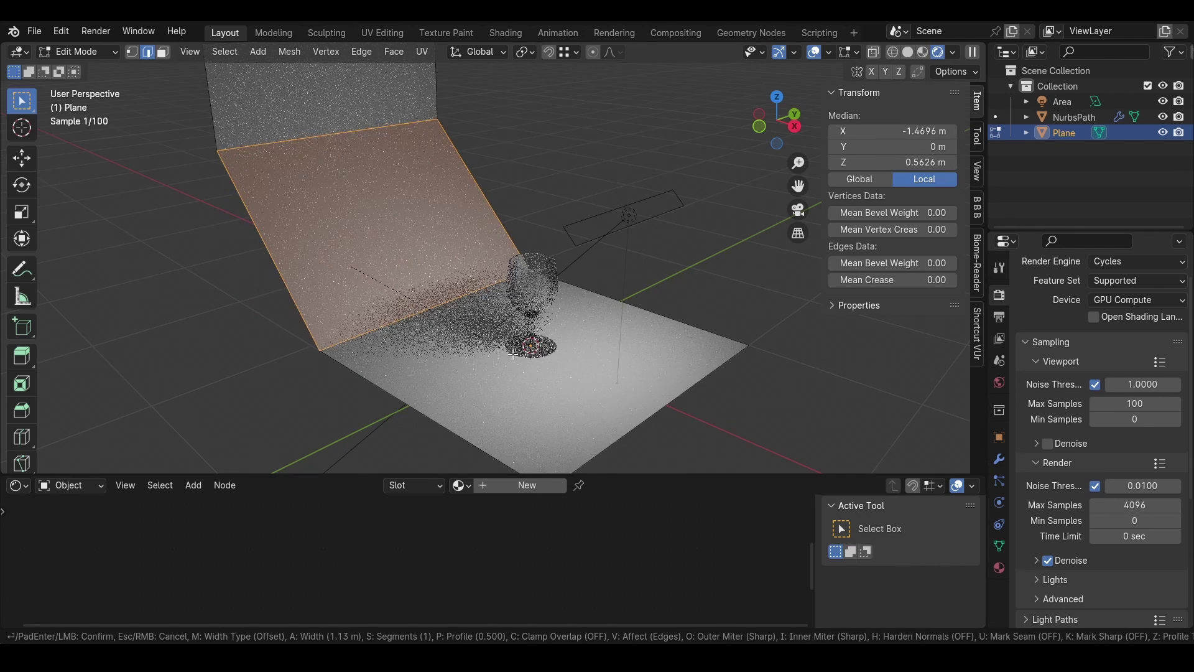
scroll(512, 354, "up", 20)
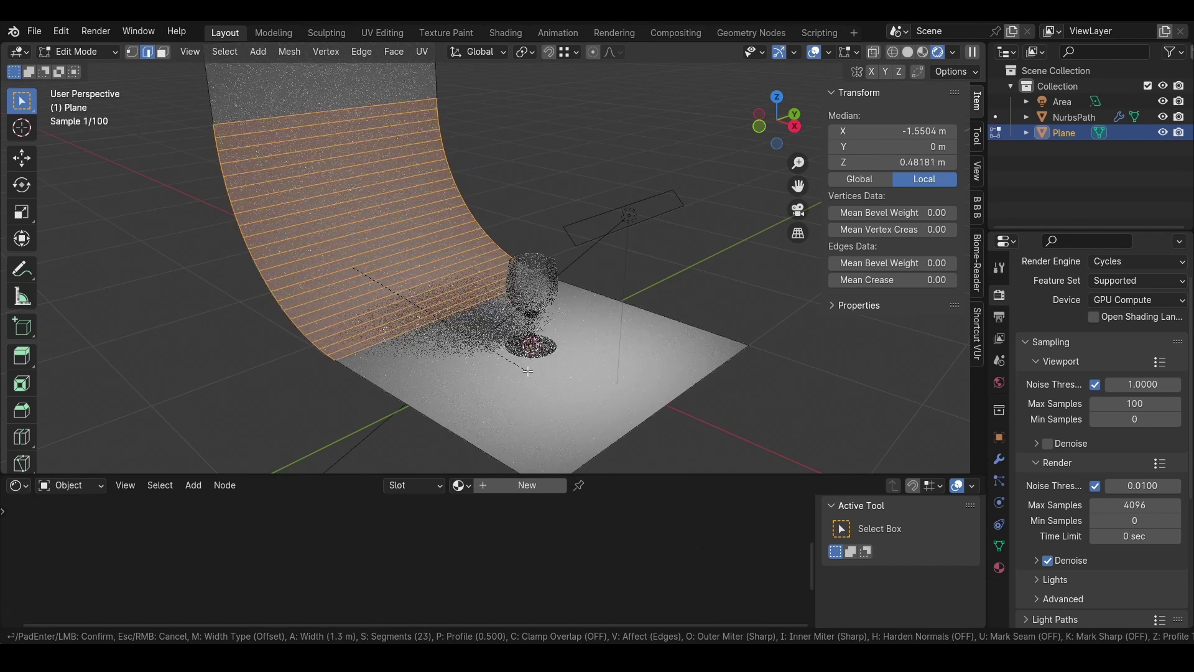
left_click(527, 371)
- Return to Object Mode and apply Shade Auto Smooth to the curved backdrop
key("Tab")
right_click(352, 258)
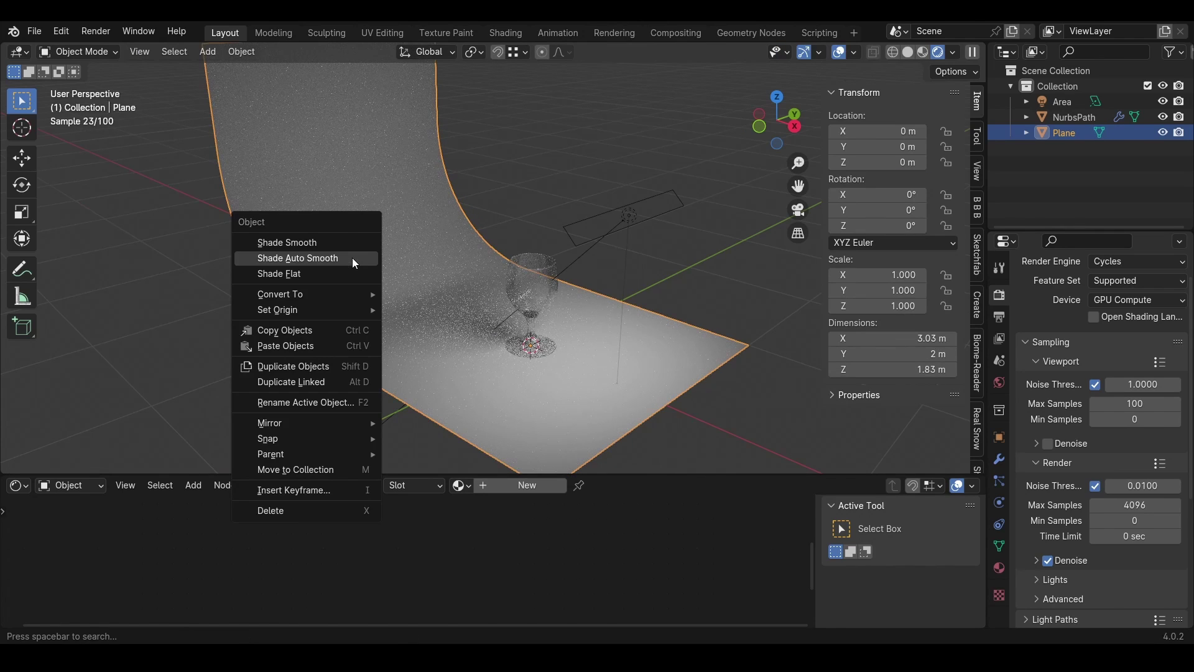
left_click(329, 261)
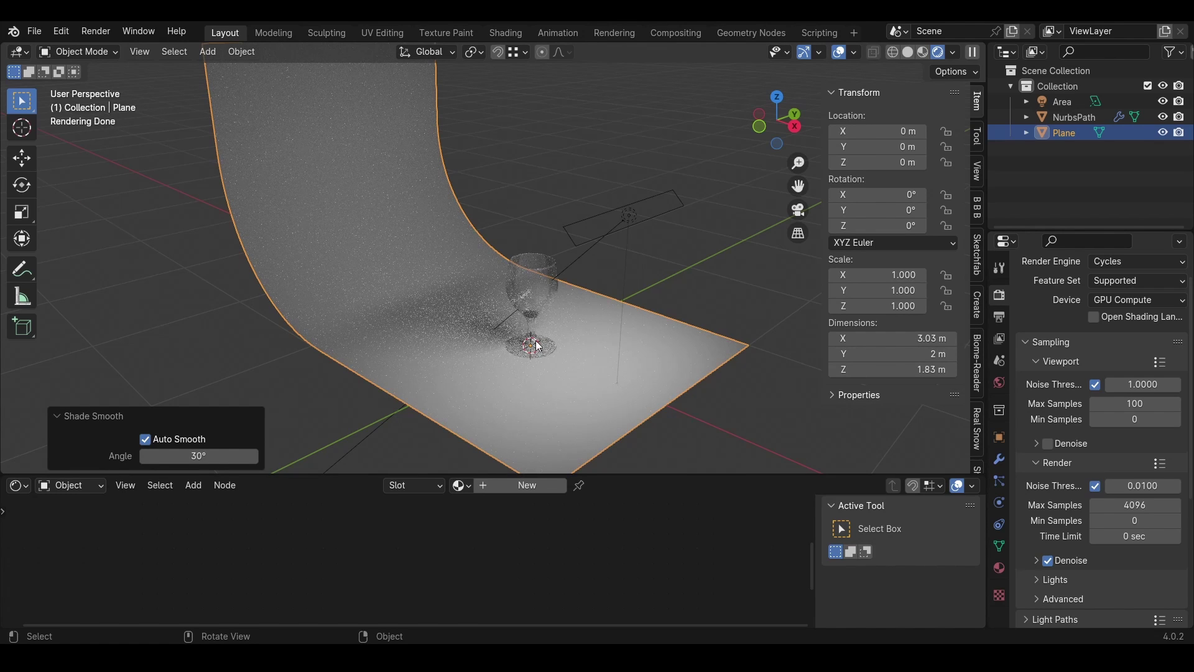
- Add a camera and align it to the right orthographic view of the glass
key("shift+a")
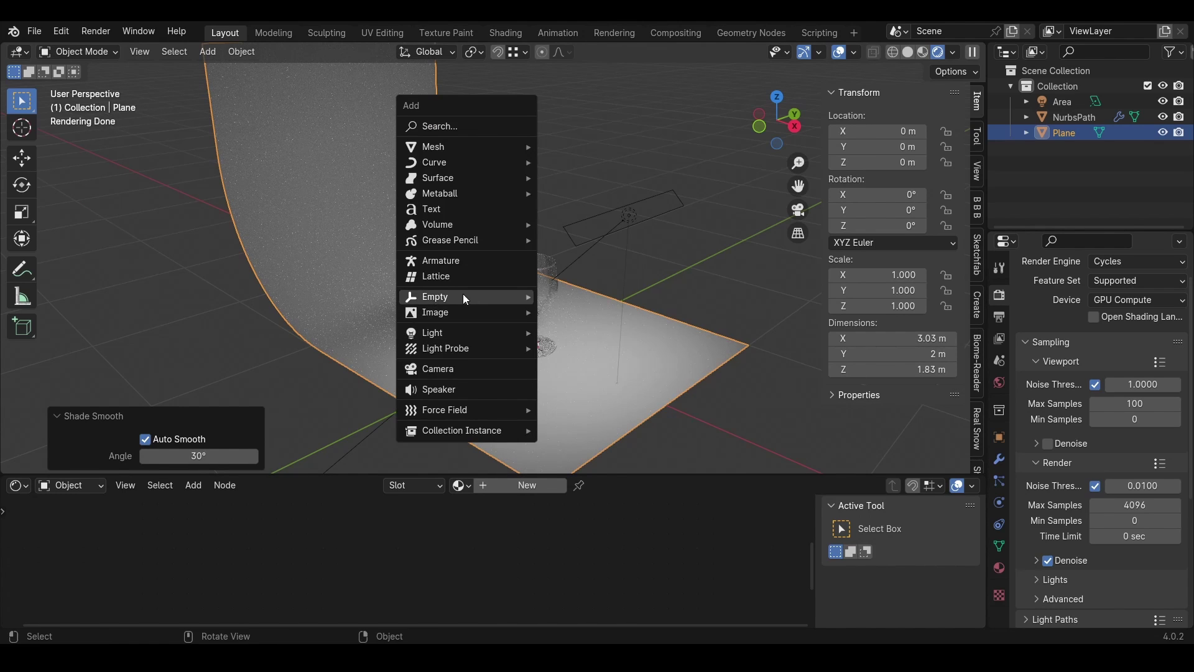
left_click(449, 369)
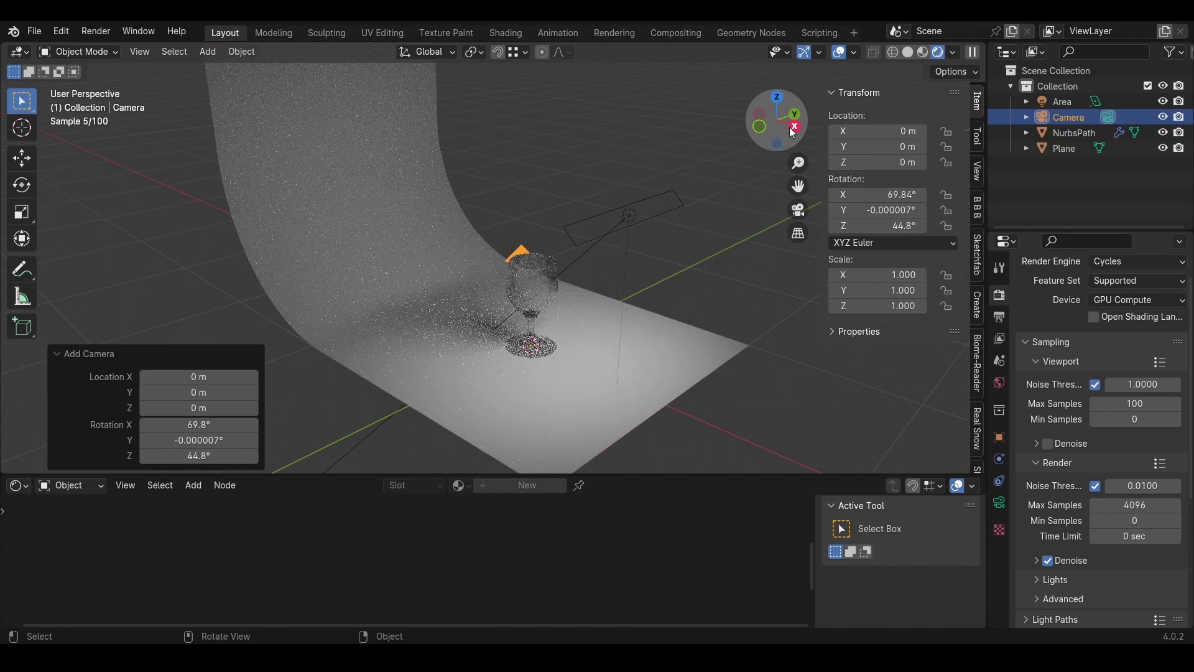
left_click(796, 126)
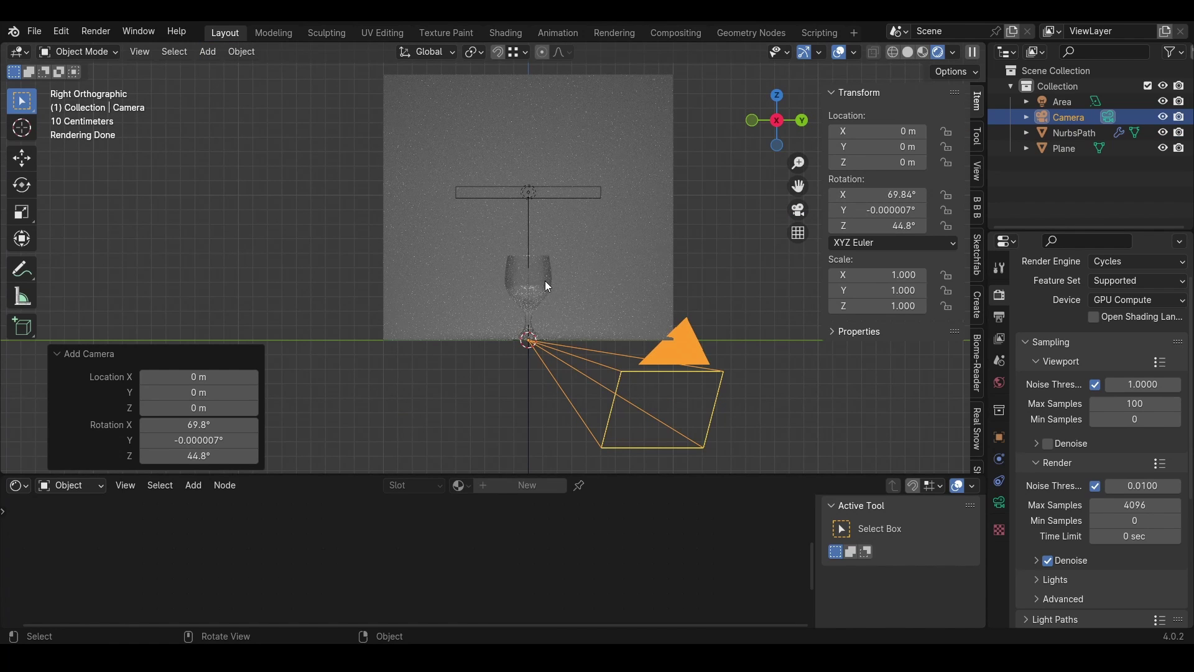
key("ctrl+alt+KP_0")
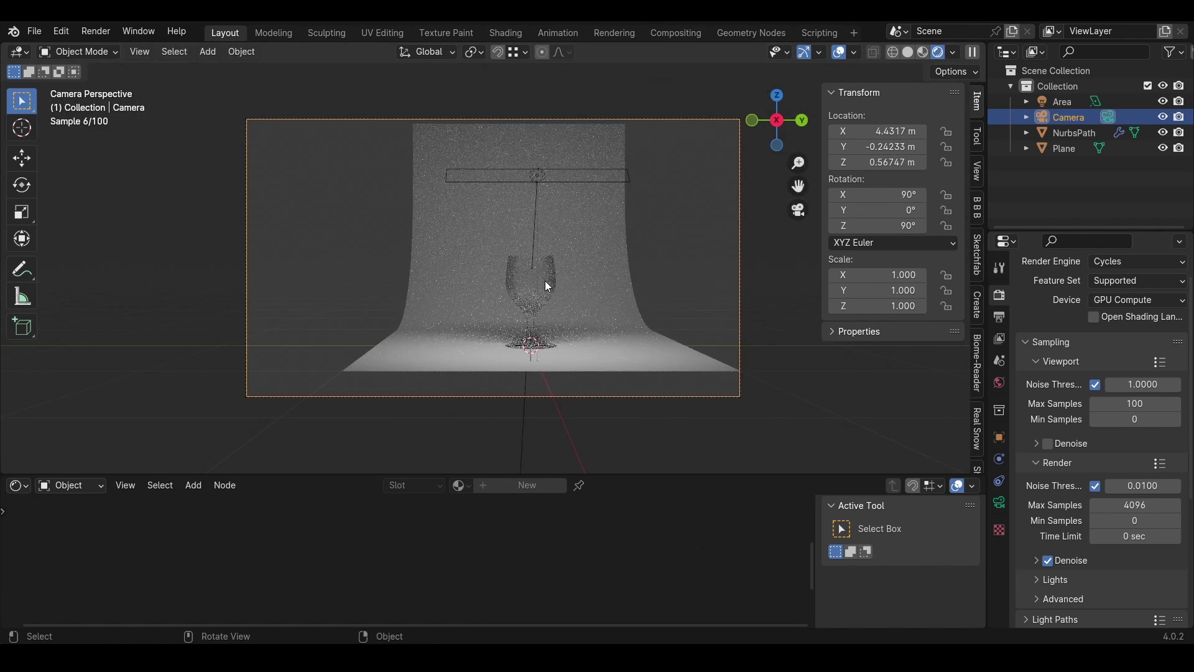
- Set the camera location to Y 0 m, X about 2.1 m and Z about 0.35 m to frame the glass
left_click(896, 146)
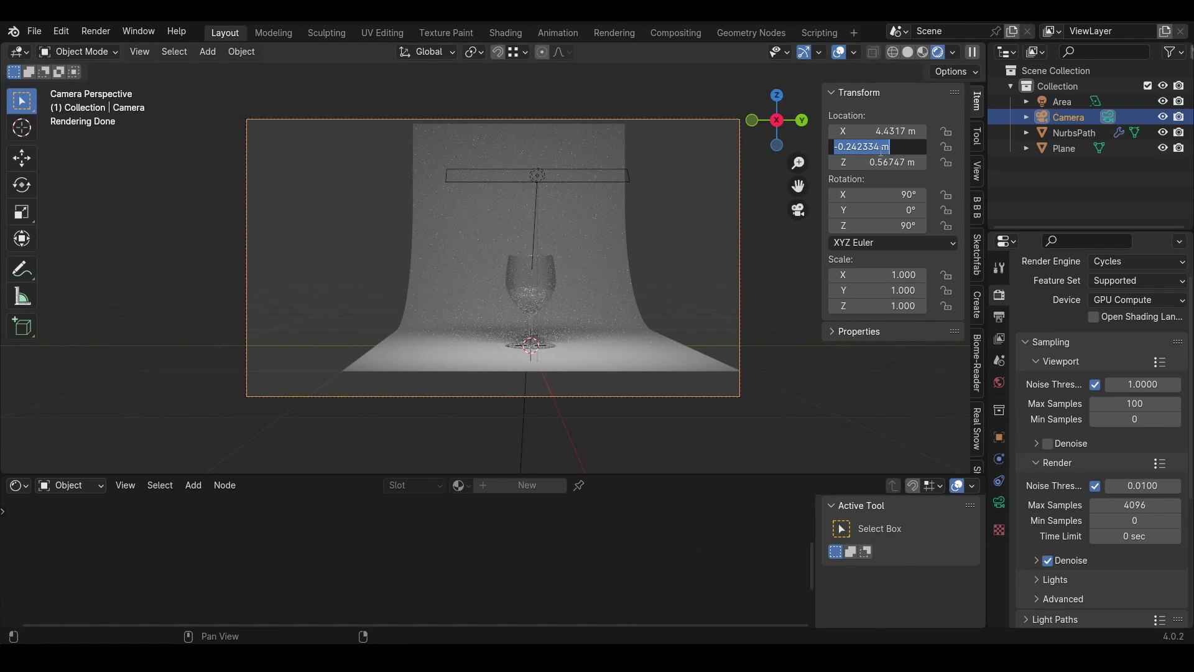
type("0")
key("Return")
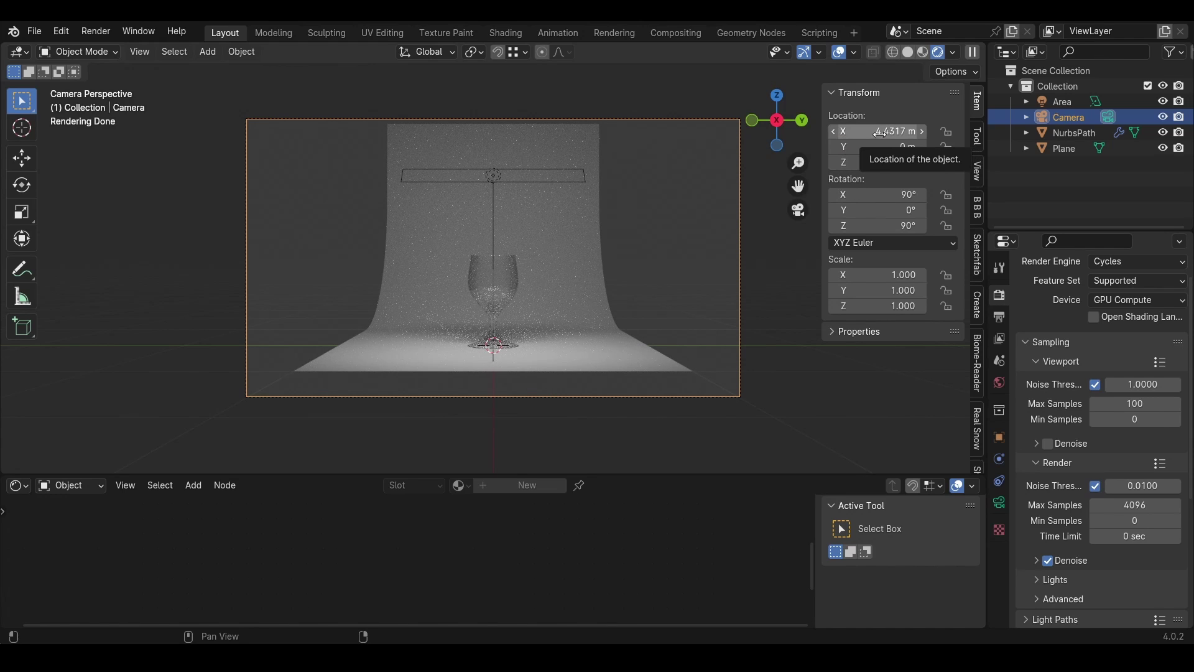
left_click_drag(880, 131, 774, 131)
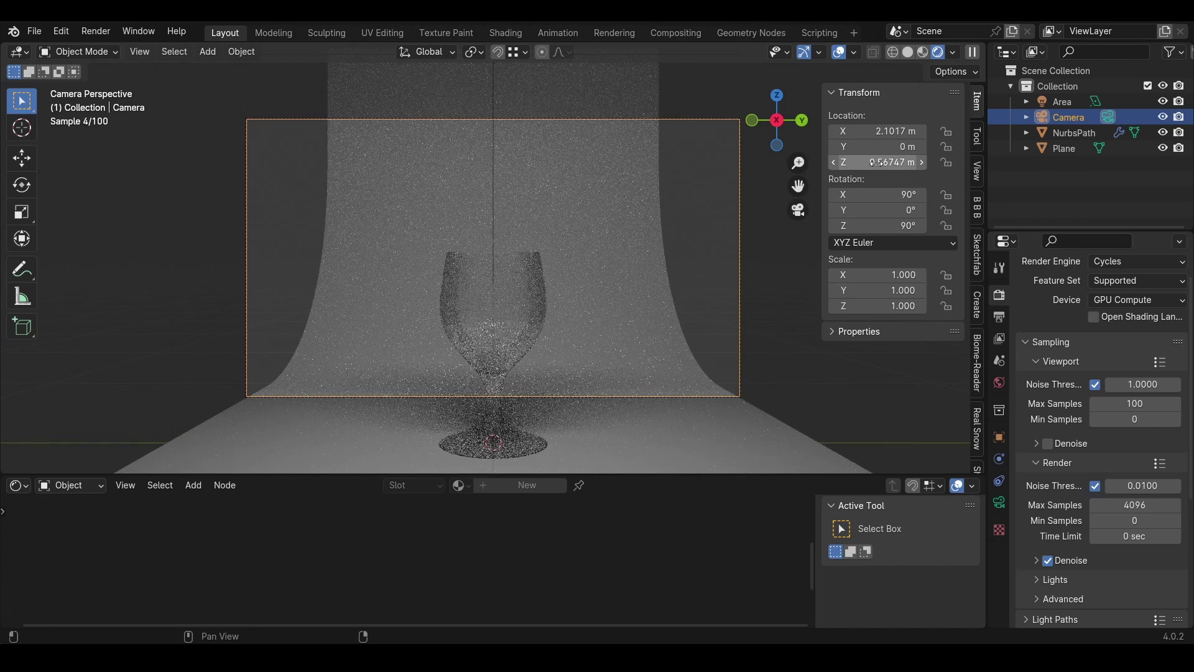
left_click_drag(880, 162, 872, 163)
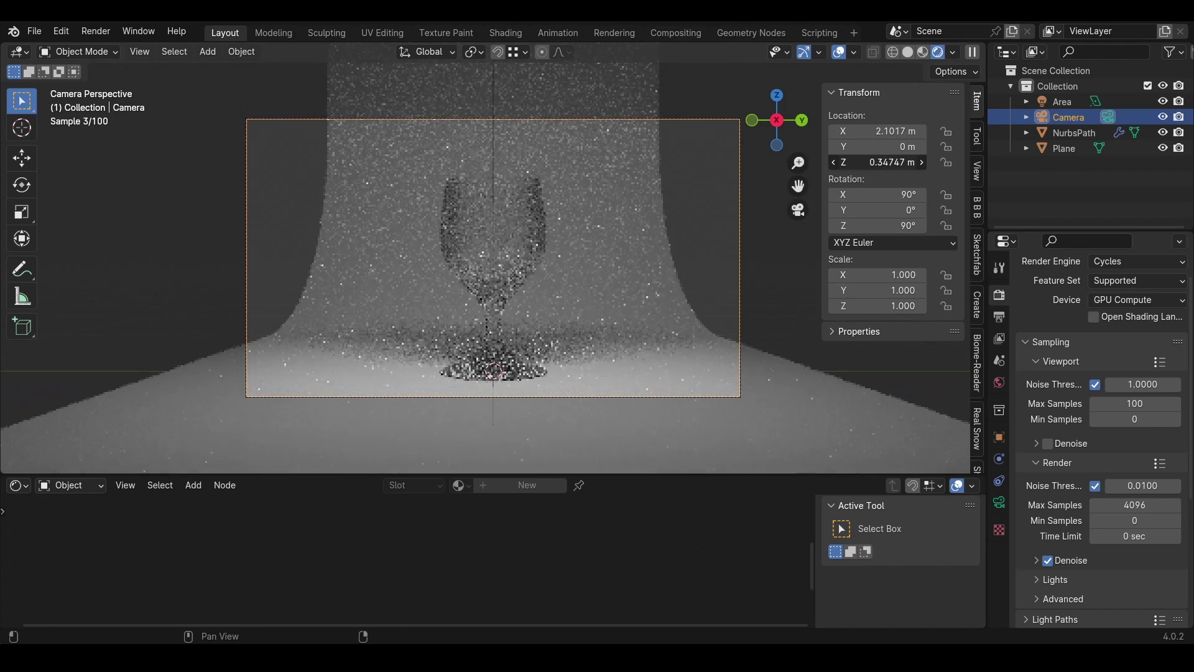
- Scale the backdrop plane along Y by about 1.79 so it fills the camera frame
left_click(605, 260)
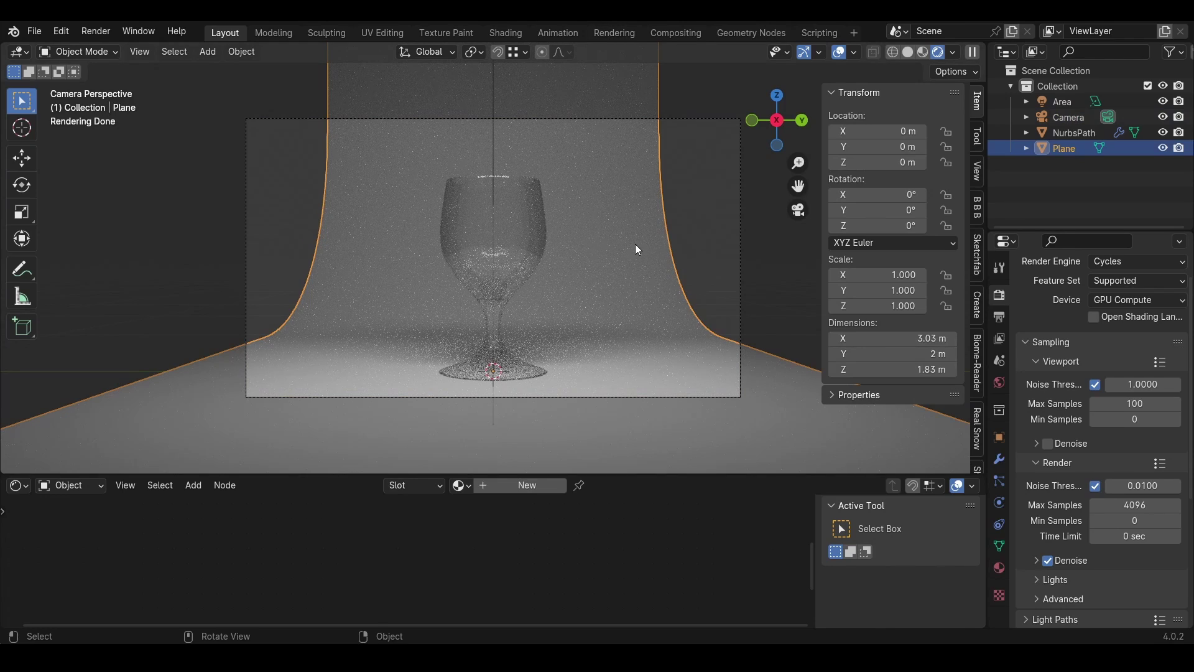
key("s")
key("y")
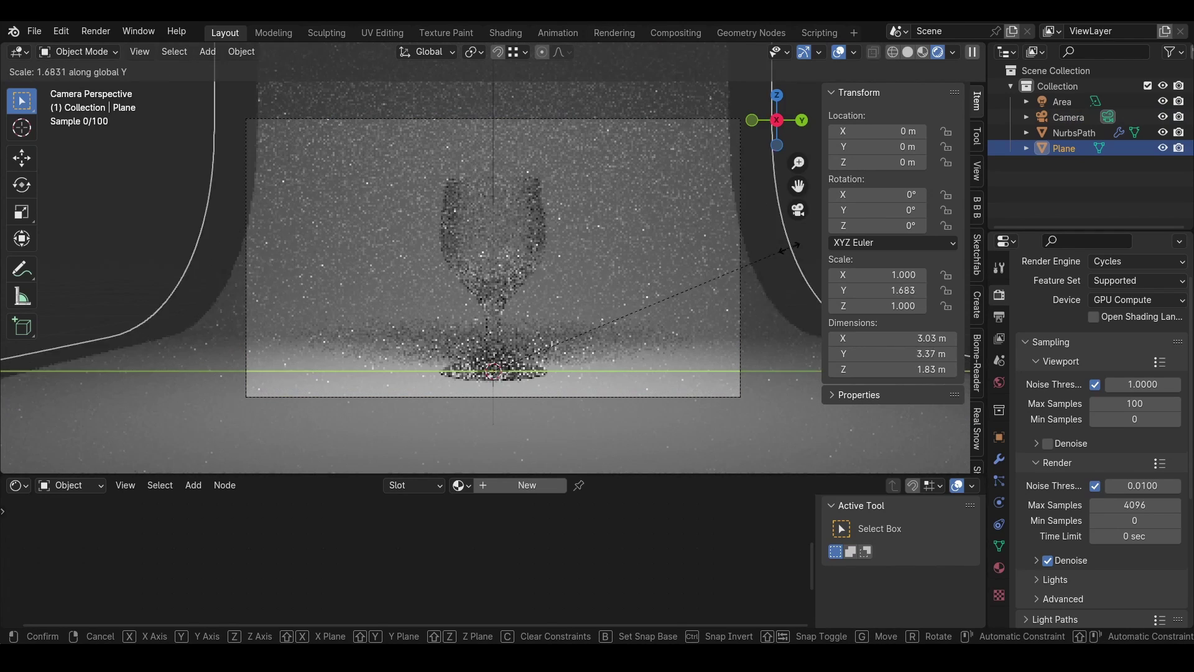
left_click(805, 246)
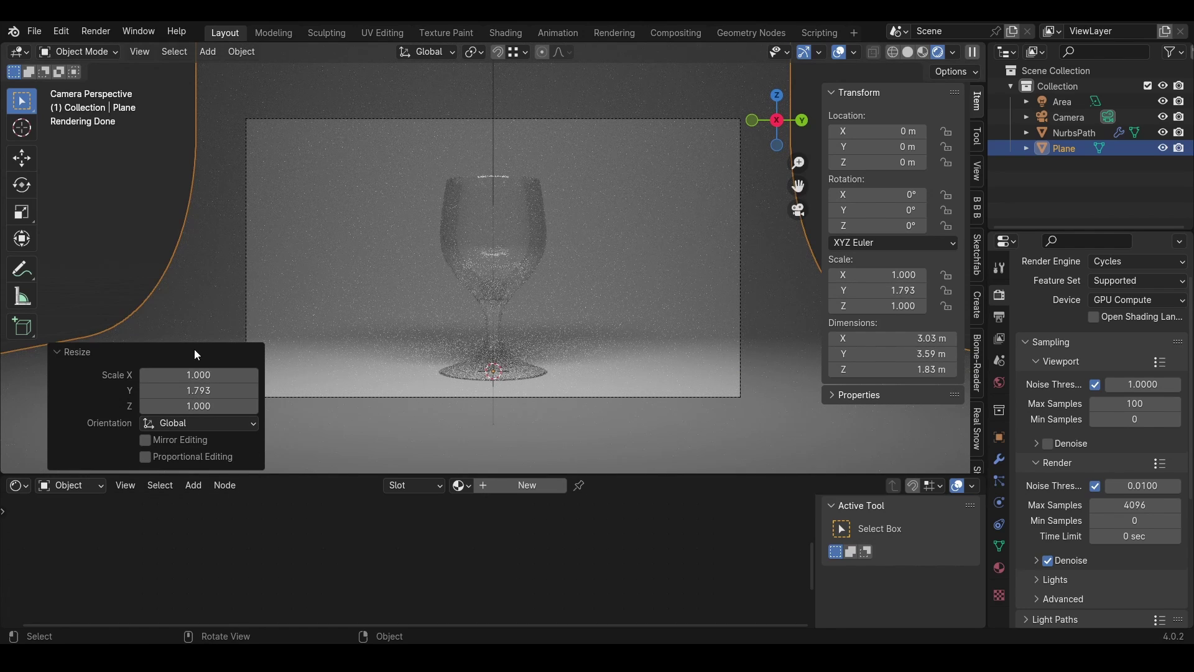
left_click(98, 358)
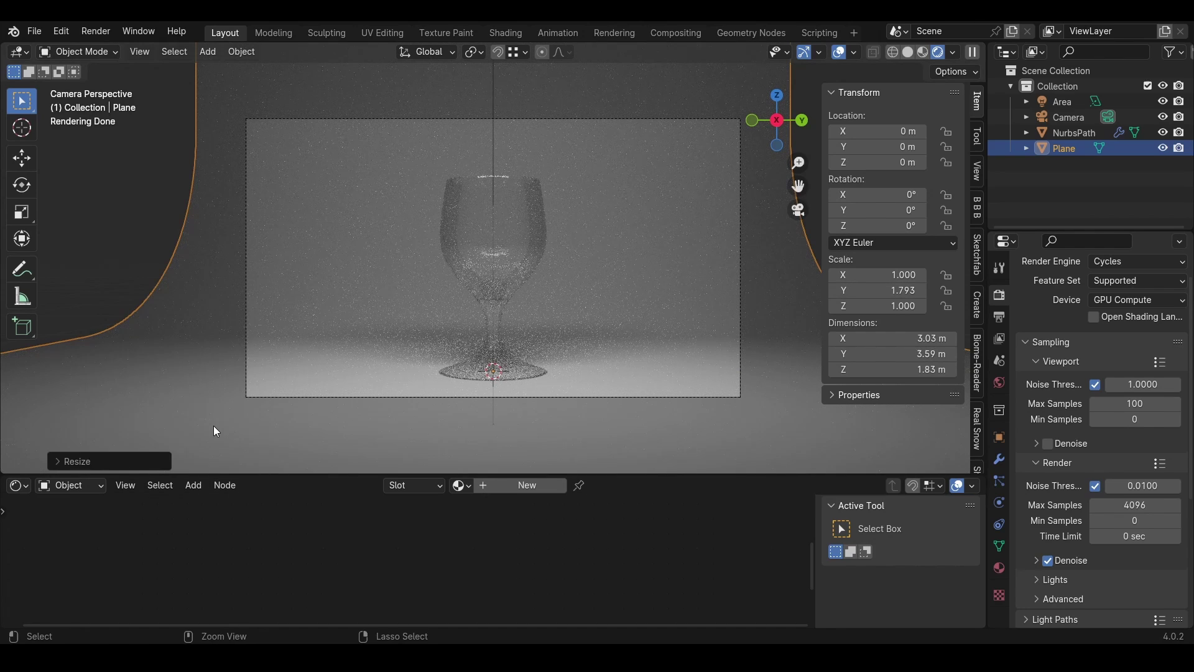
- Limit the viewport render to a region enclosing the whole camera frame
key("ctrl+b")
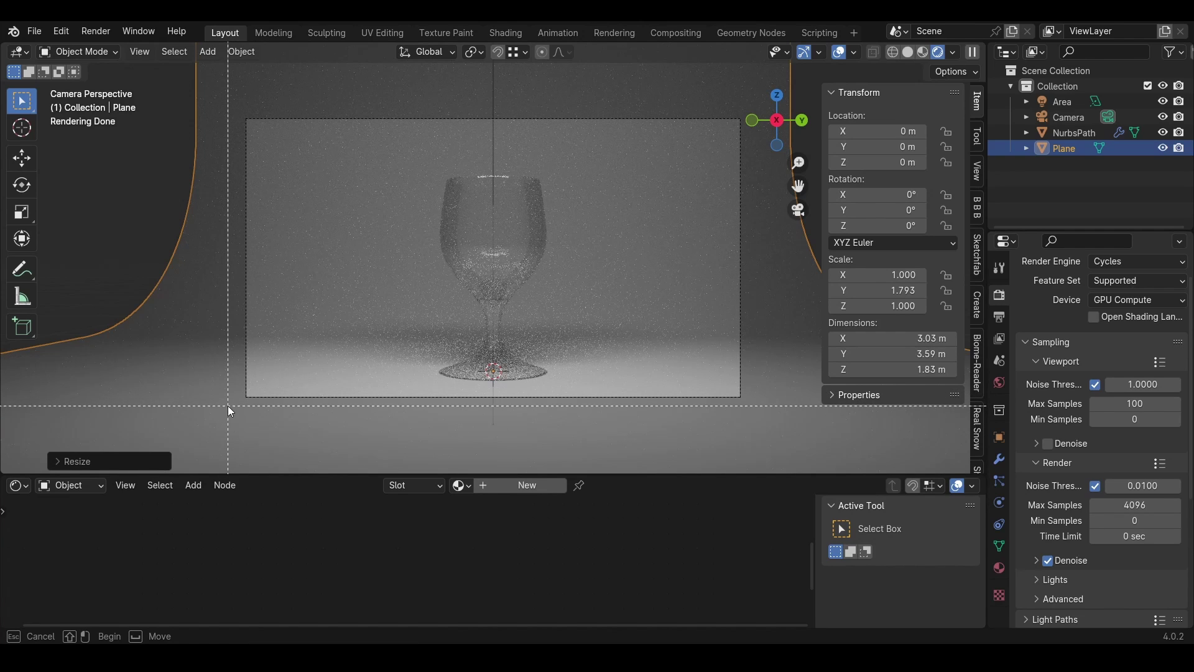
left_click_drag(228, 405, 759, 105)
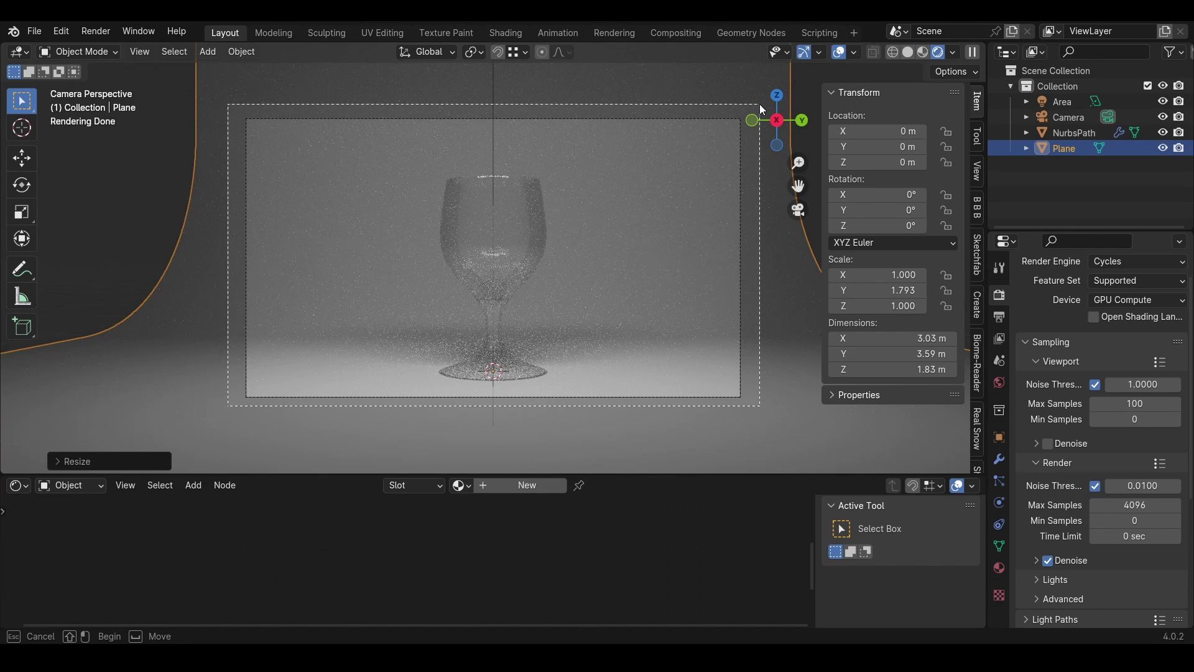
left_click_drag(759, 103, 759, 104)
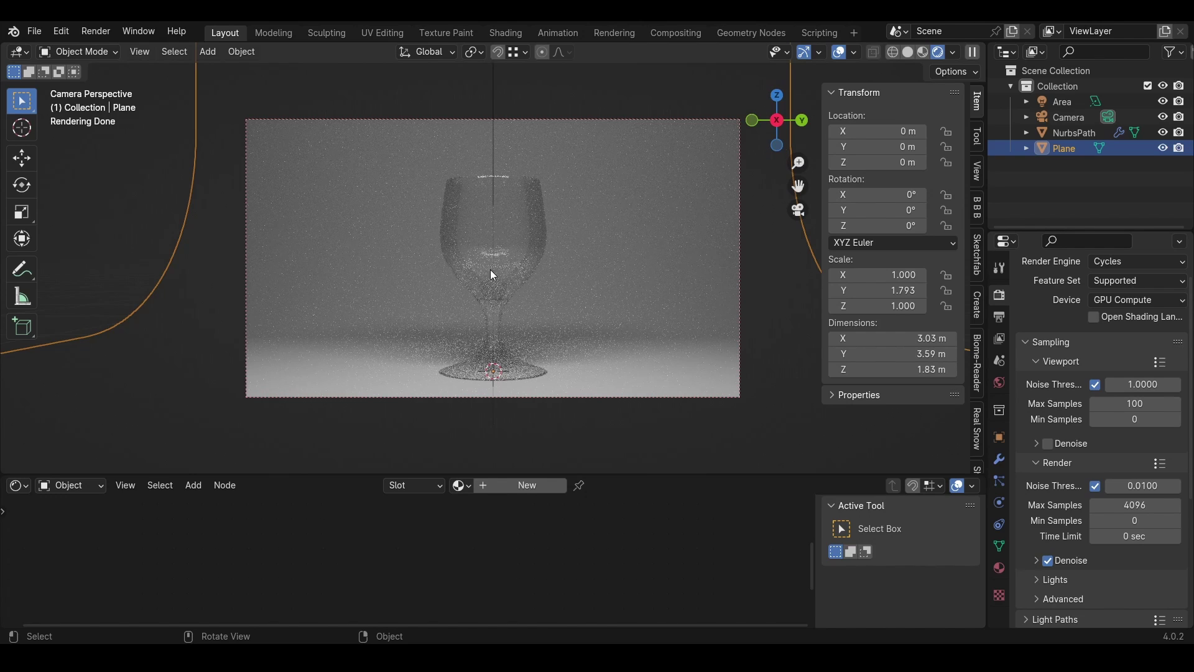
- Restrict the render region tightly to the wine glass, and widen it back to the whole camera frame
key("ctrl+b")
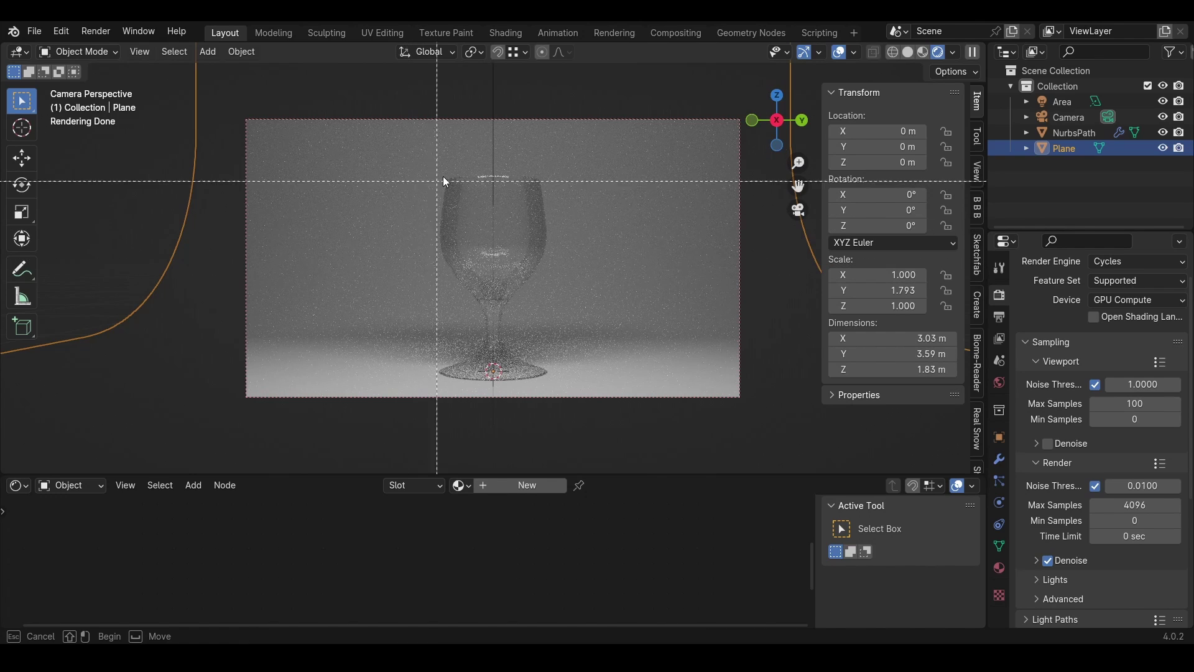
left_click_drag(416, 167, 568, 387)
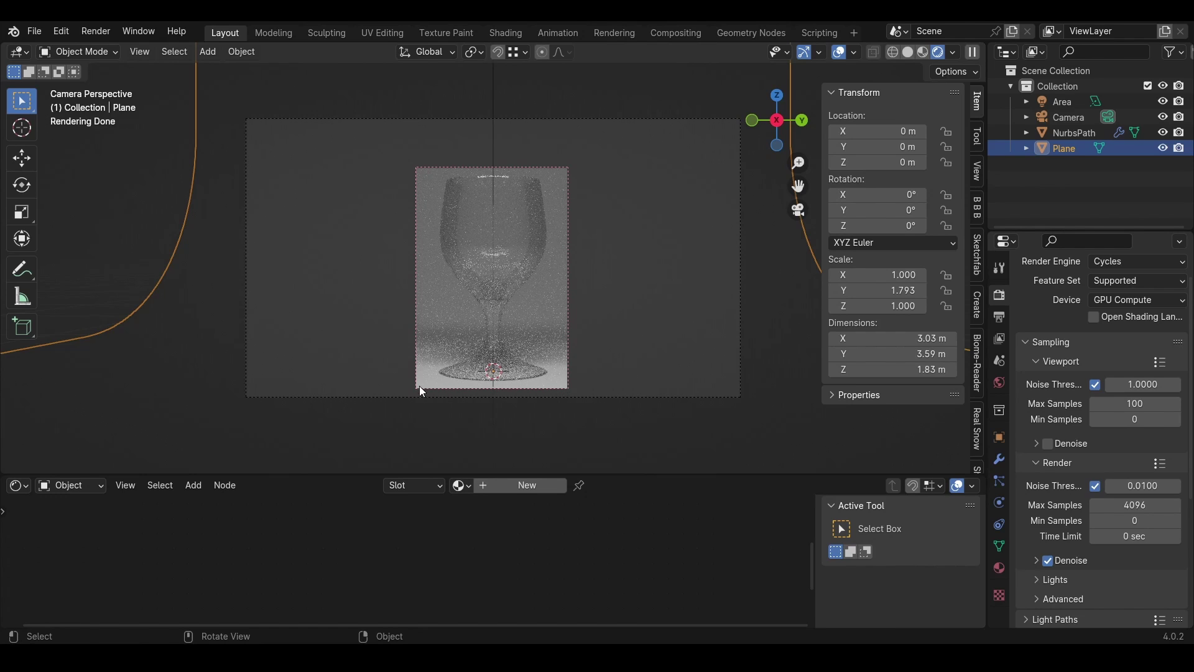
key("ctrl+b")
left_click_drag(212, 404, 766, 103)
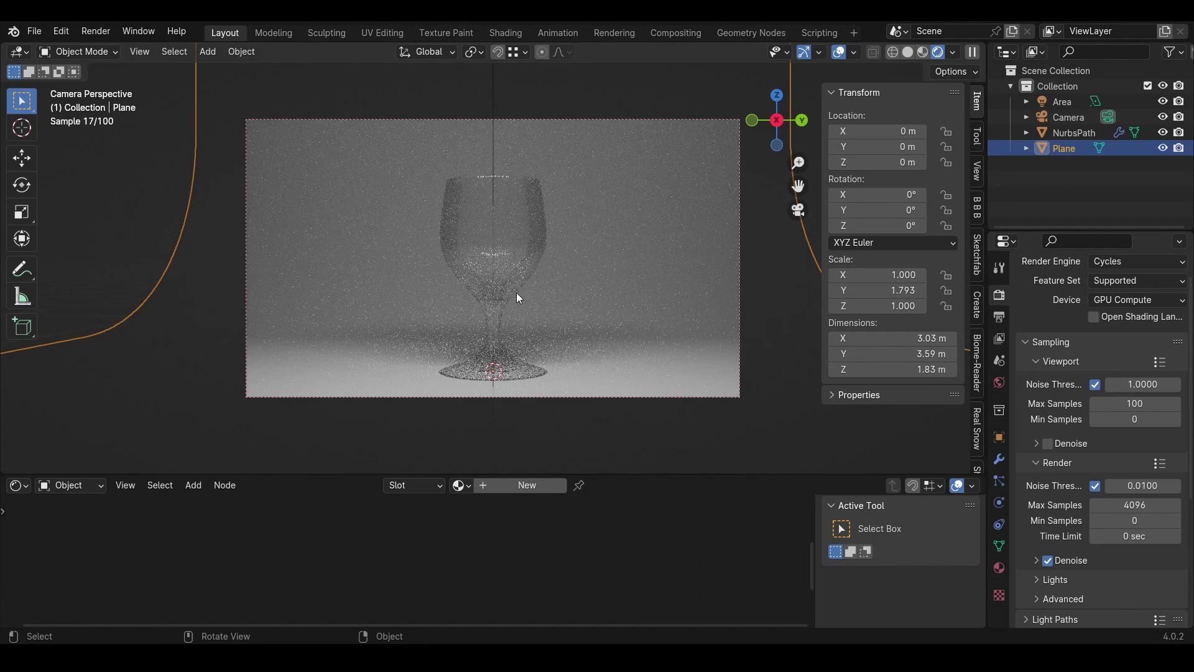
- Draw a render region around just the wine glass within the camera frame
key("ctrl+b")
left_click_drag(399, 151, 579, 385)
scroll(493, 274, "up", 1)
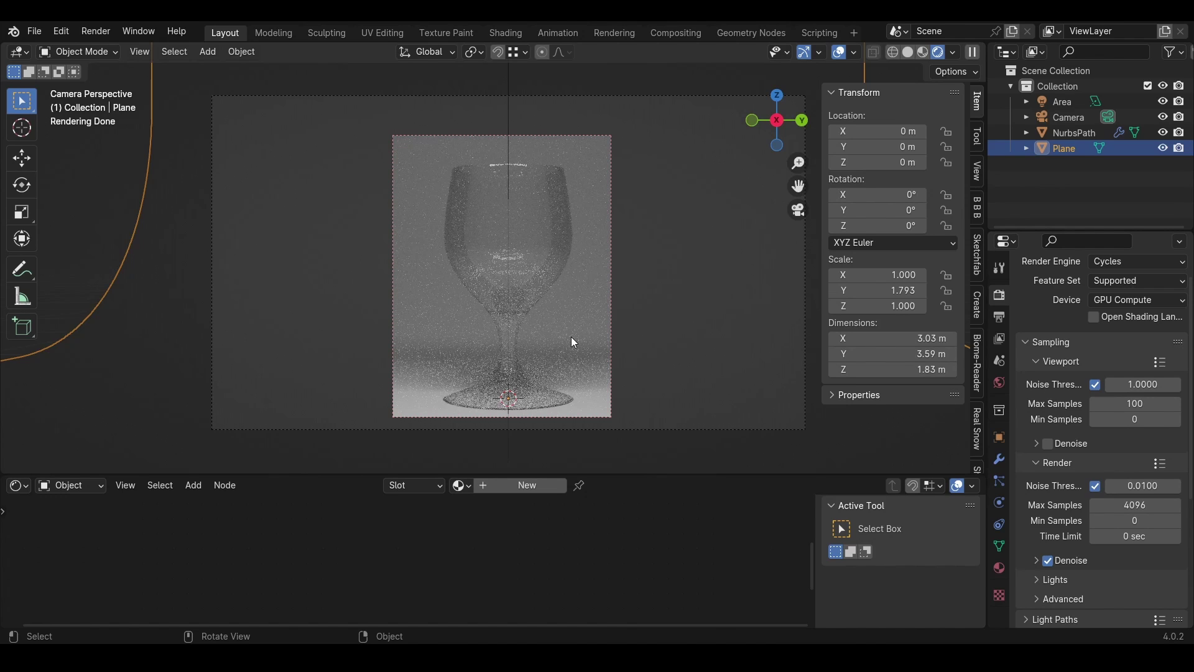
- Move the backdrop plane about 0.8 m along negative X and enter Edit Mode on it
key("g")
key("y")
key("x")
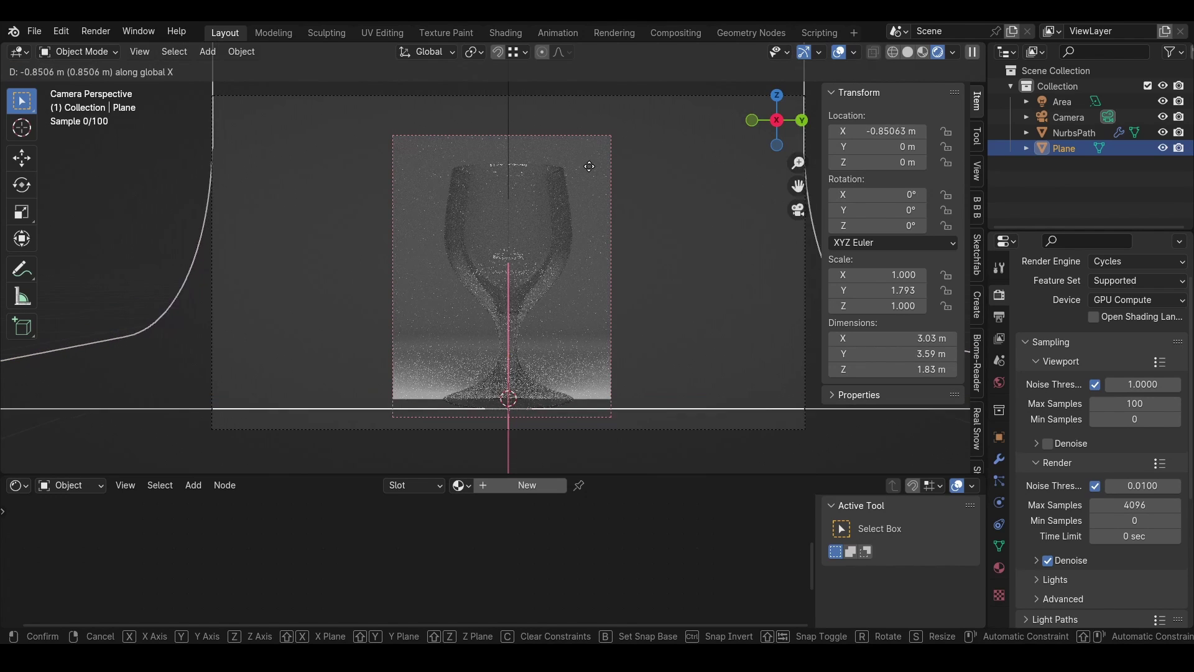
left_click(590, 174)
key("Tab")
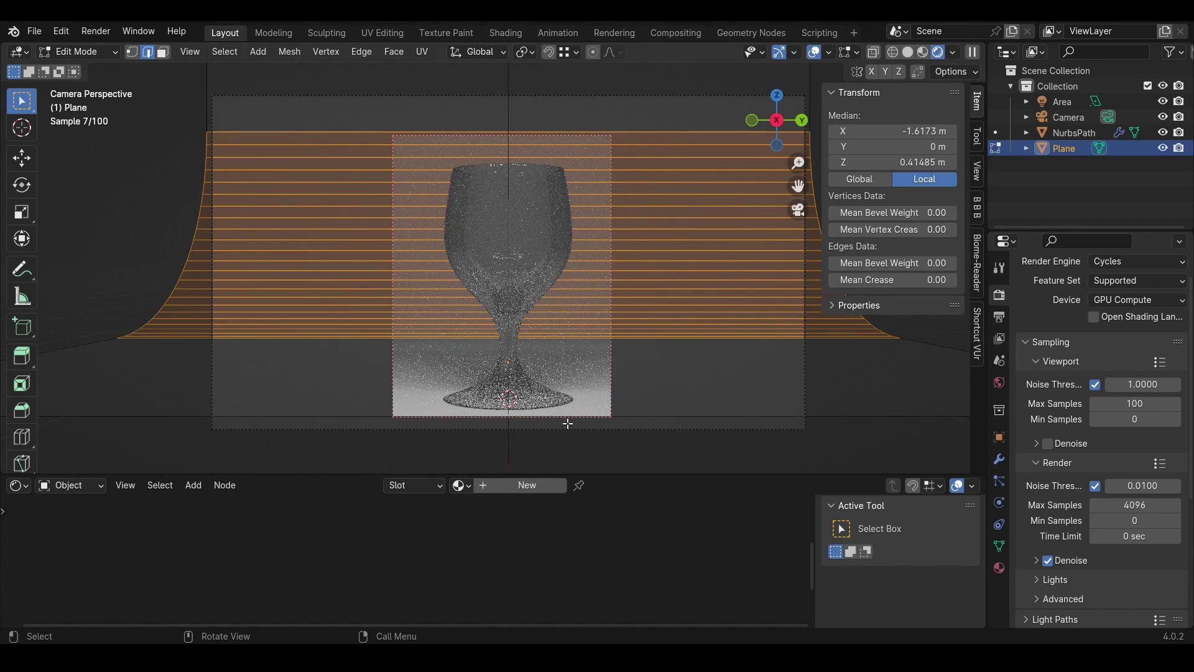
- Move the backdrop plane's front floor edge about 1.2 m along positive X and return to Object Mode
left_click(606, 422)
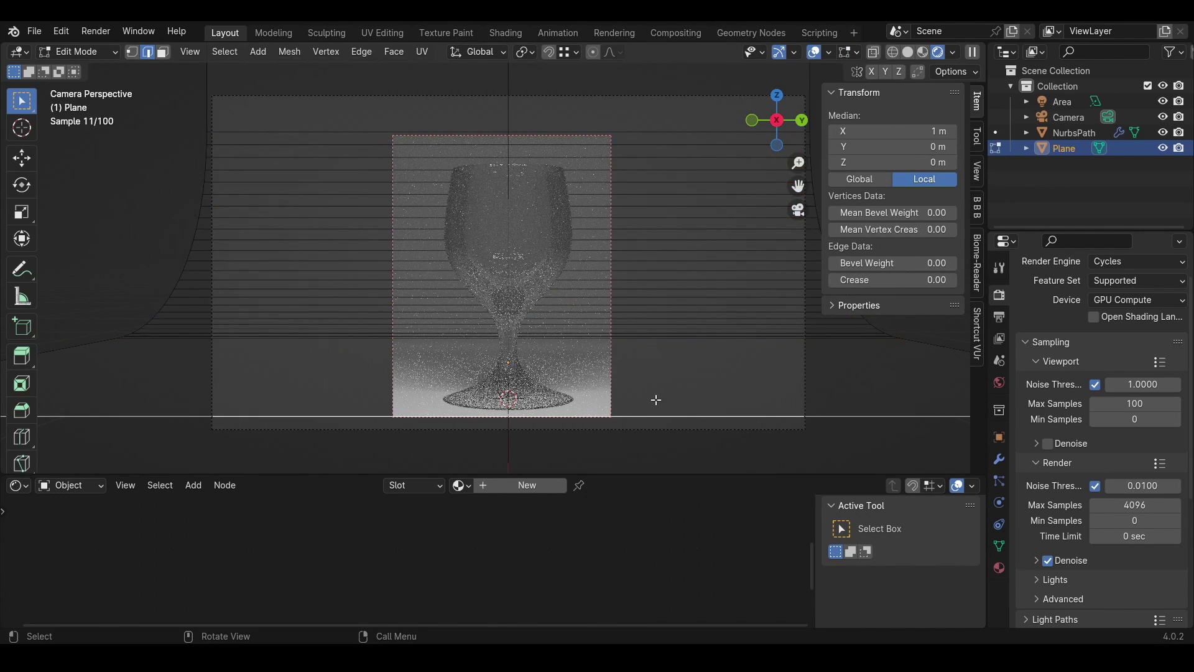
key("g")
key("z")
key("x")
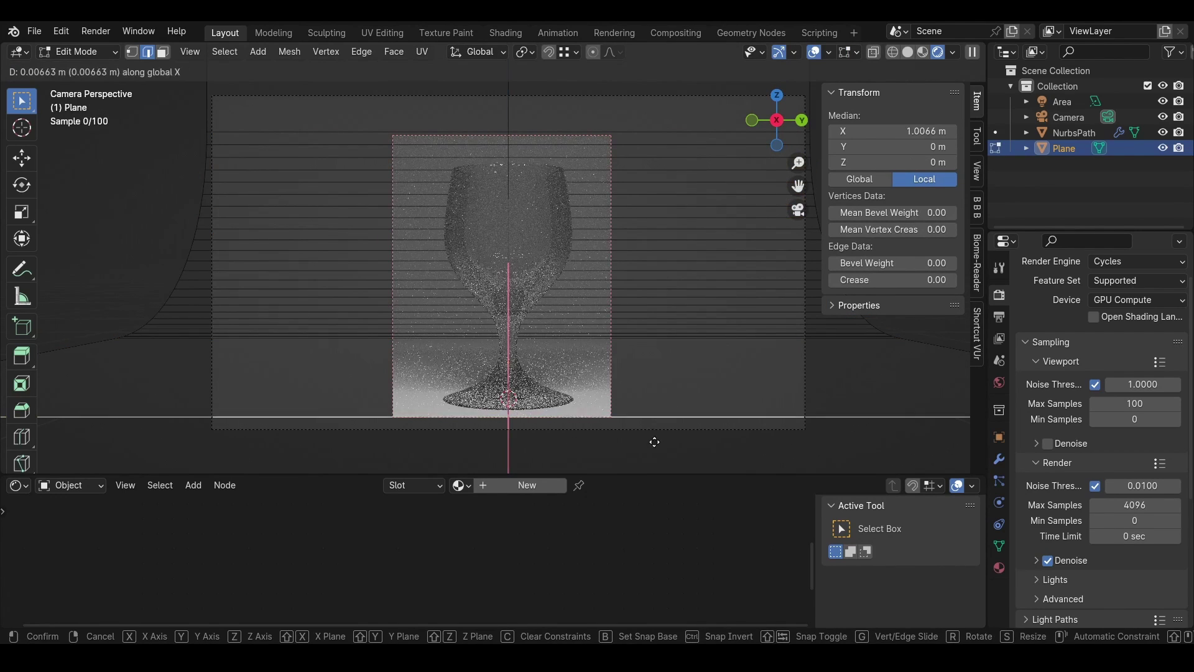
left_click(655, 448)
key("Tab")
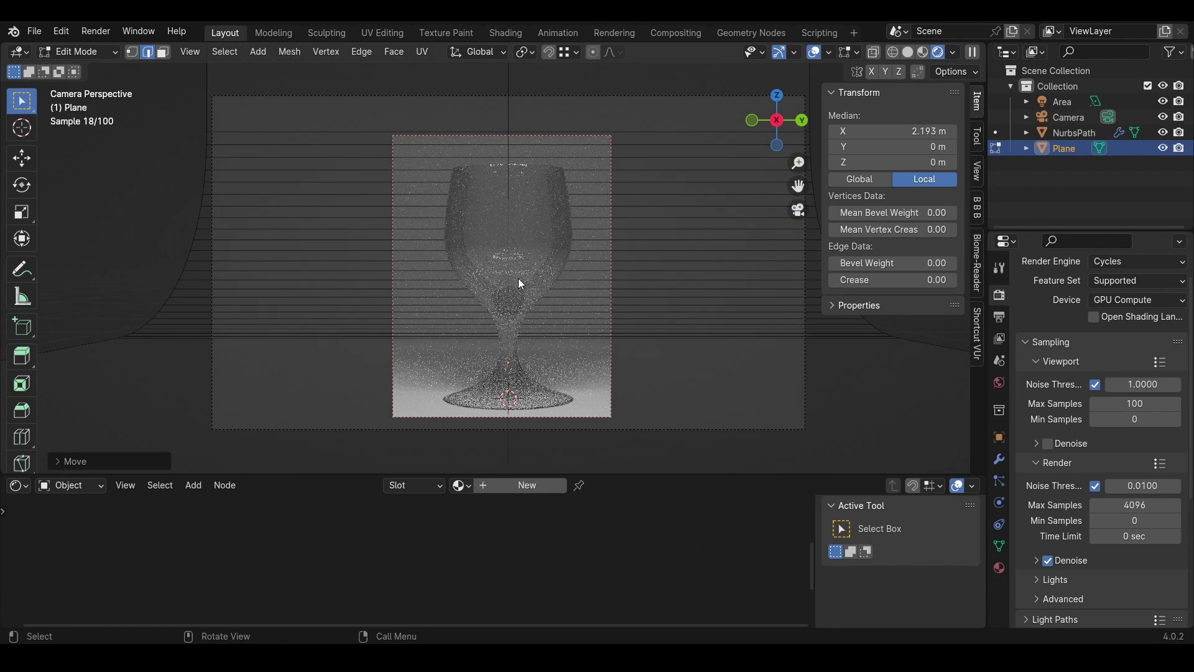
- Examine the Solidify and Subdivision modifier settings of the wine glass
left_click(547, 241)
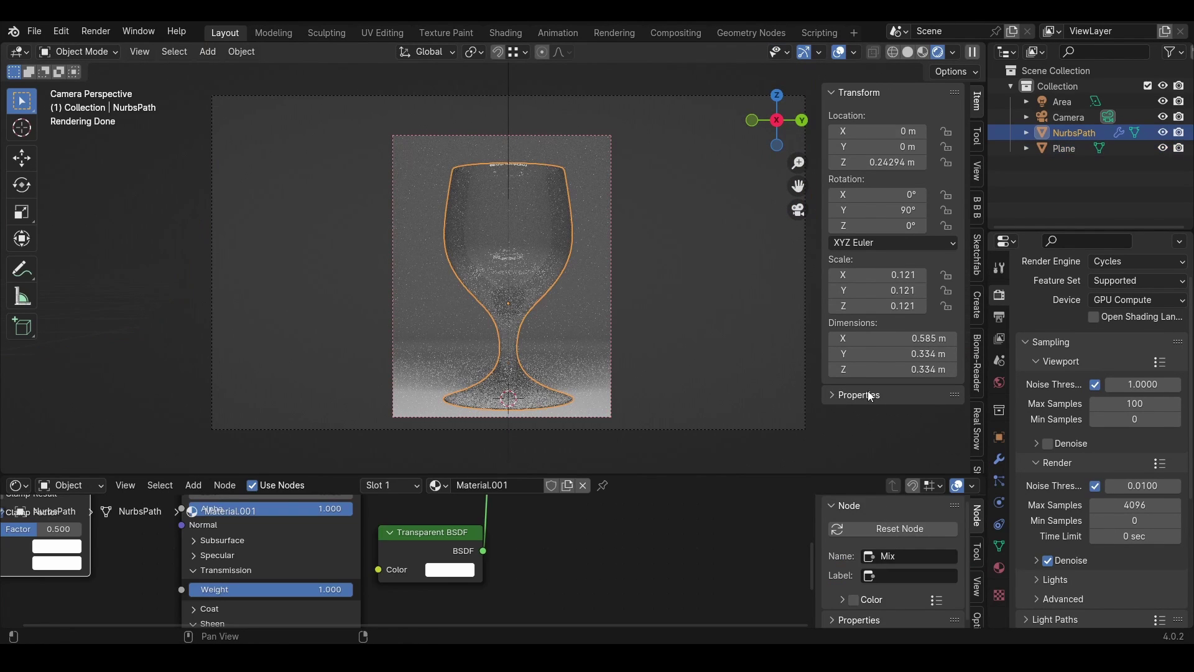
left_click(999, 459)
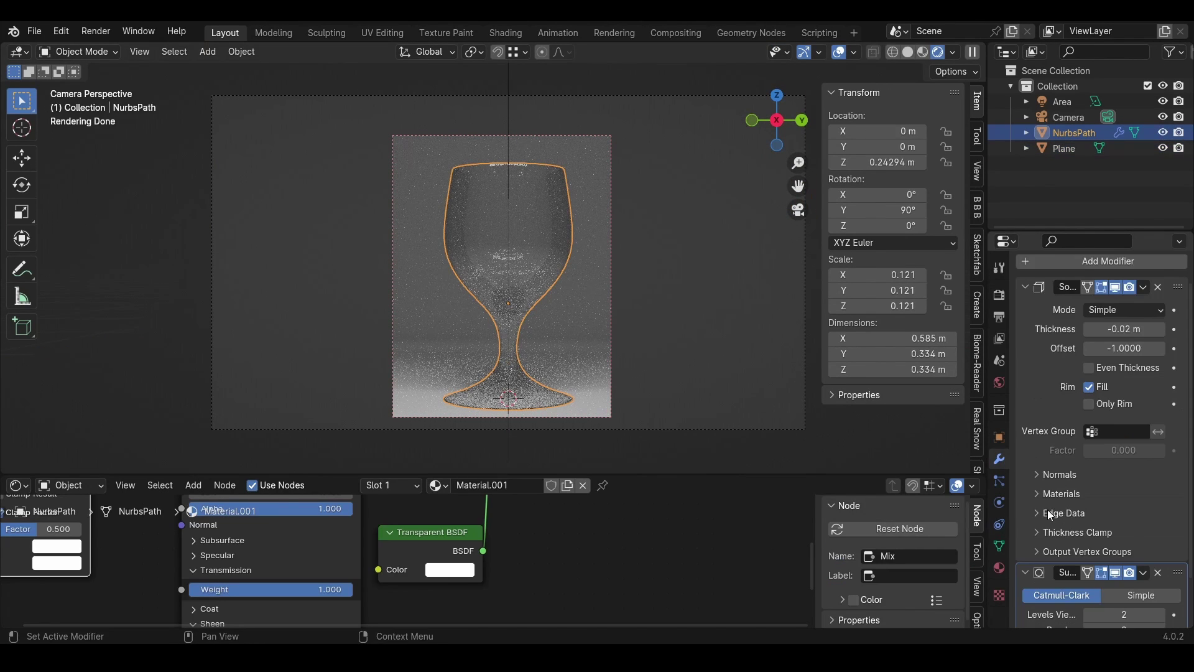
scroll(1053, 513, "down", 2)
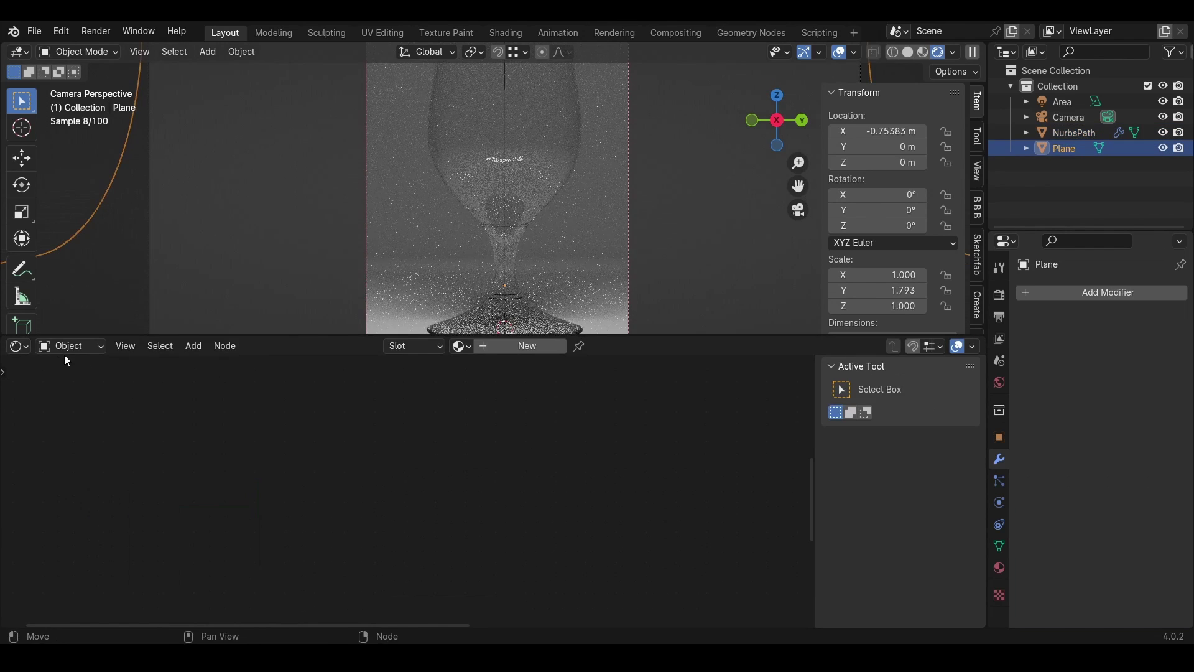
- Add an Environment Texture with mapping to the World background and load christmas_photo_studio_07_8k.hdr into it
left_click(65, 352)
left_click(119, 401)
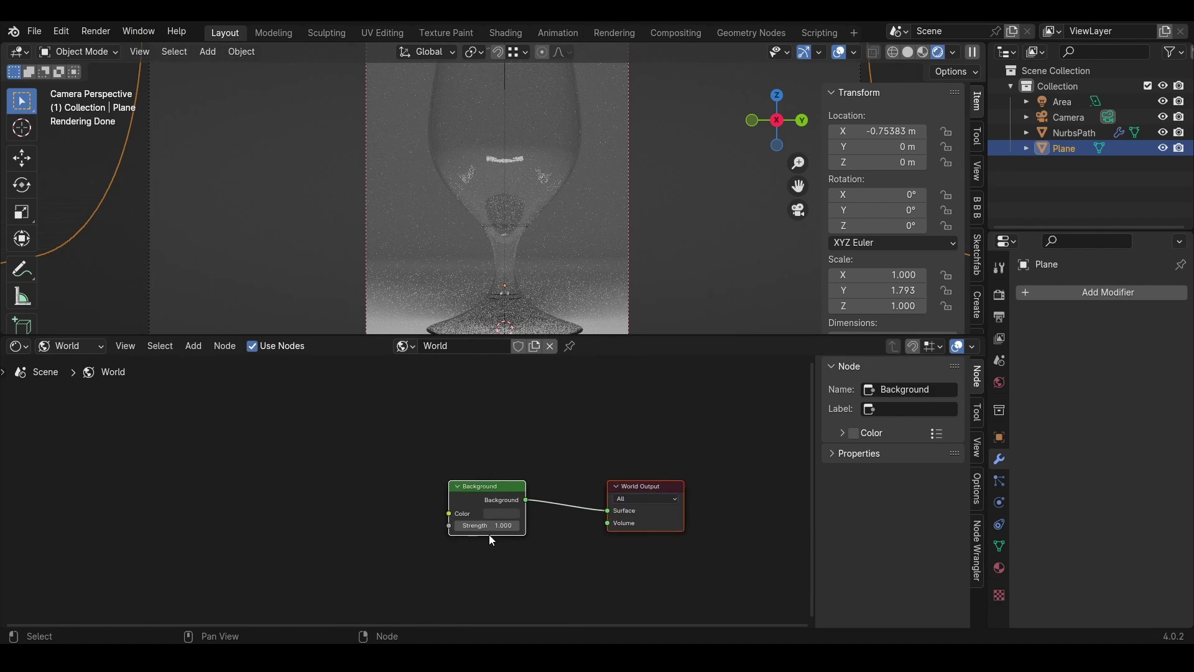
scroll(489, 535, "up", 2)
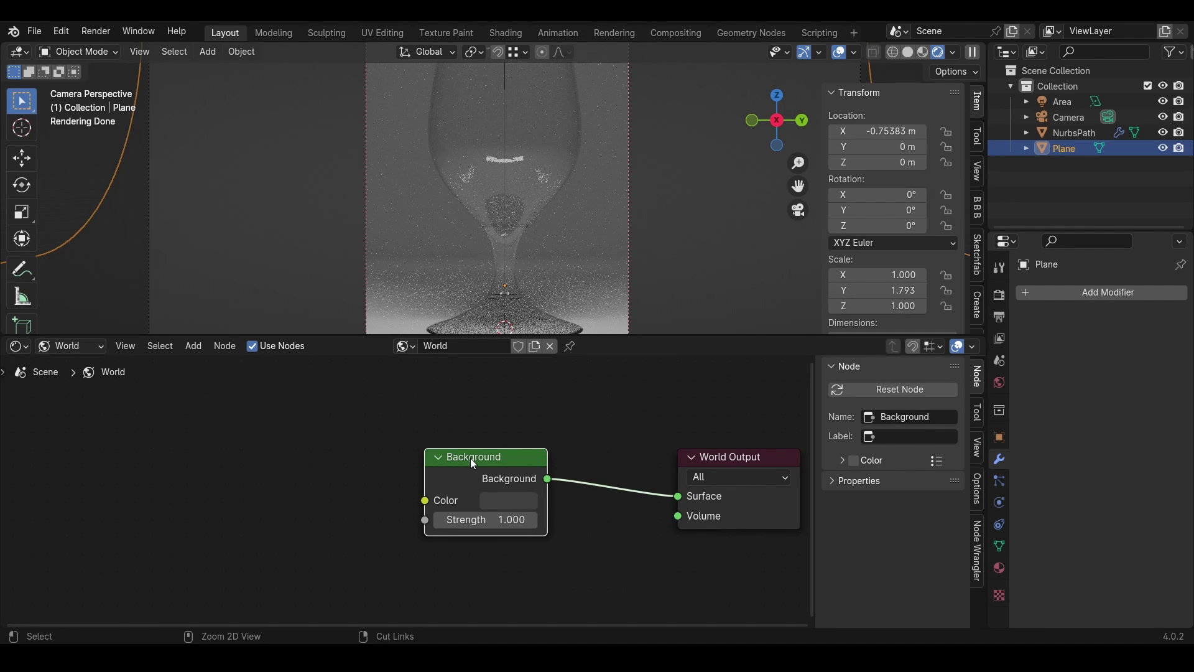
key("ctrl+t")
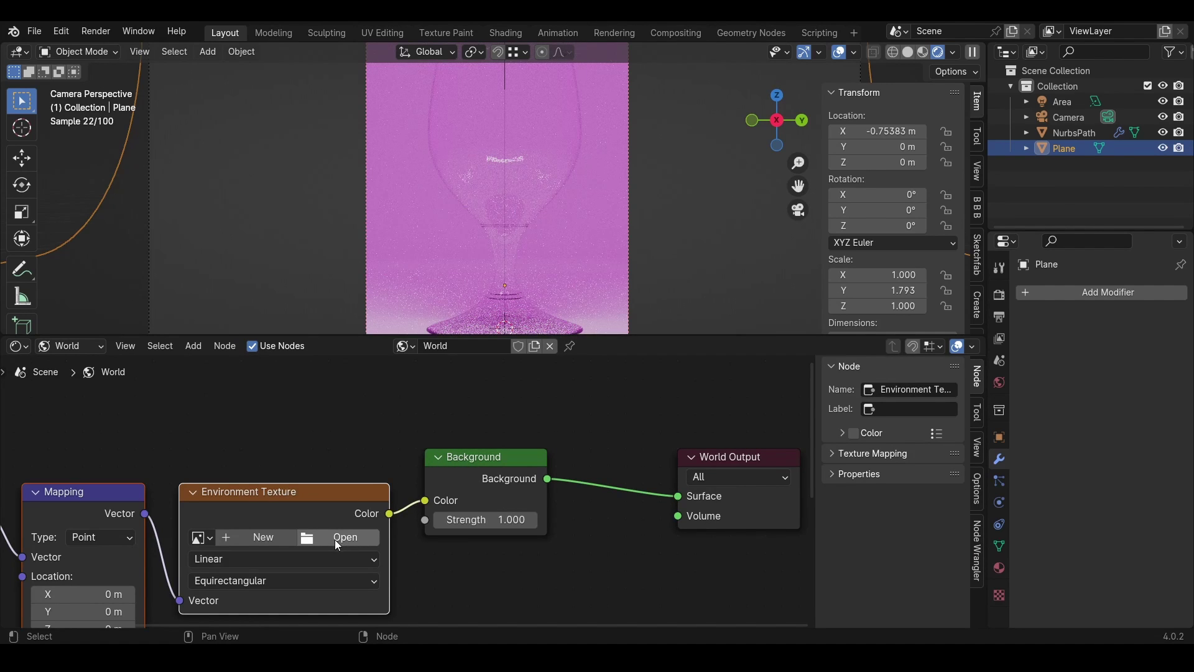
middle_click_drag(358, 536, 564, 435)
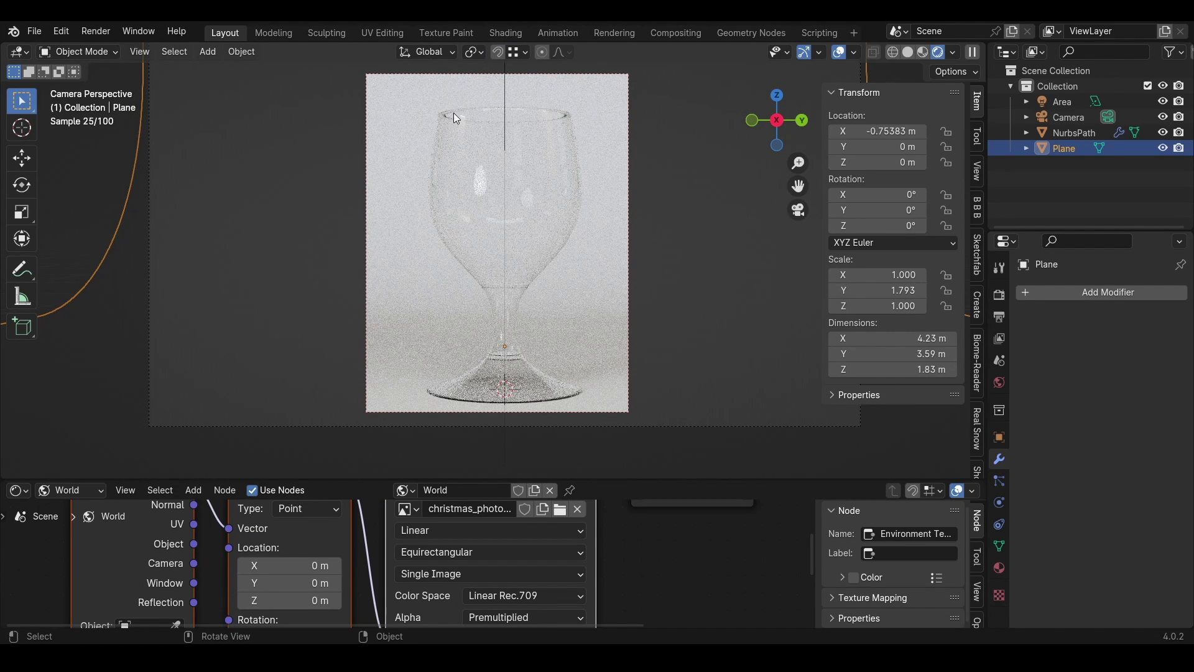
- Adjust the Solidify thickness of the wine glass and hide the area light in both viewport and renders
left_click(567, 116)
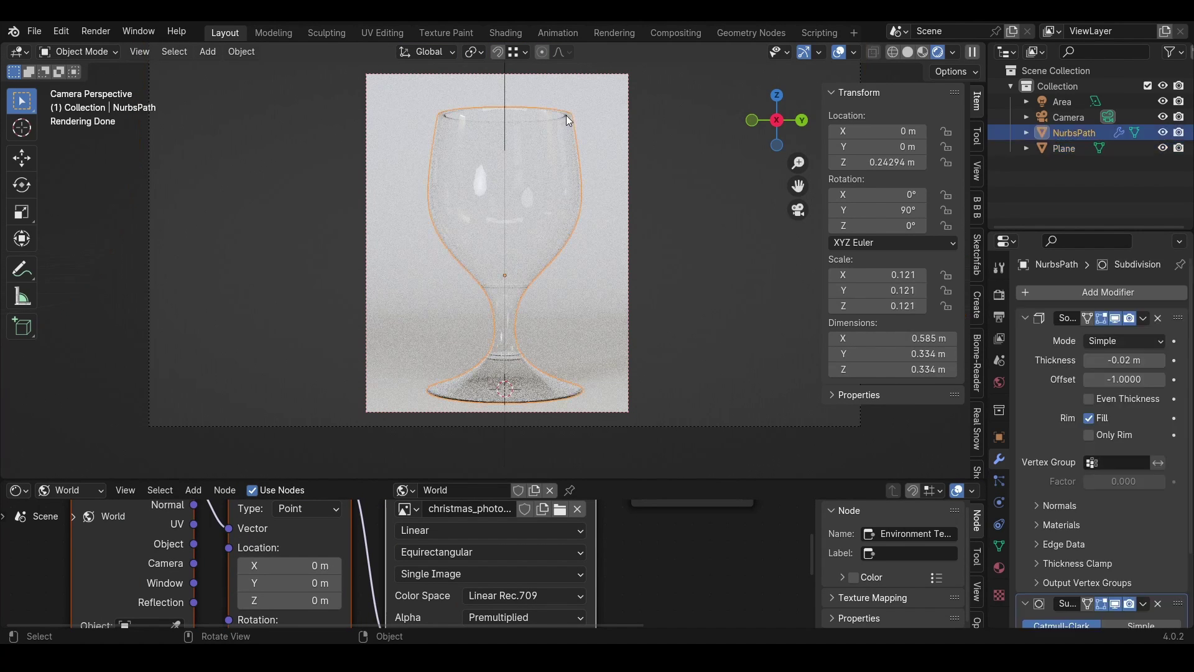
left_click(1162, 361)
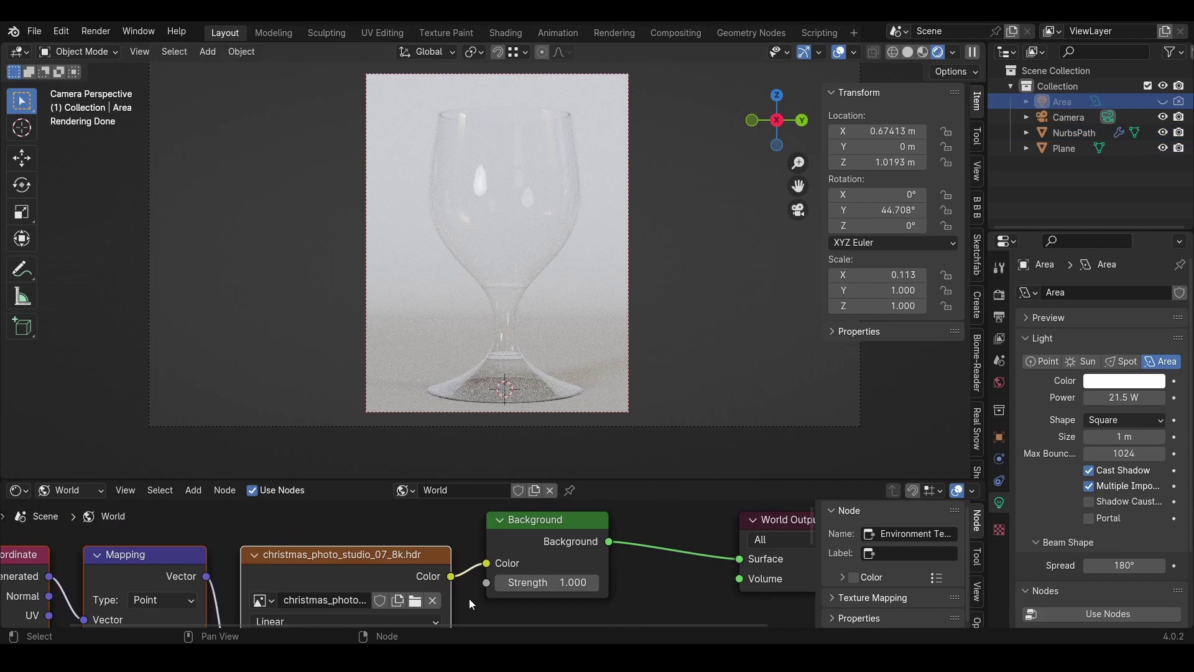
left_click(1068, 102)
- Give the backdrop plane a new material and darken its base color to a value of 0.048
left_click(593, 303)
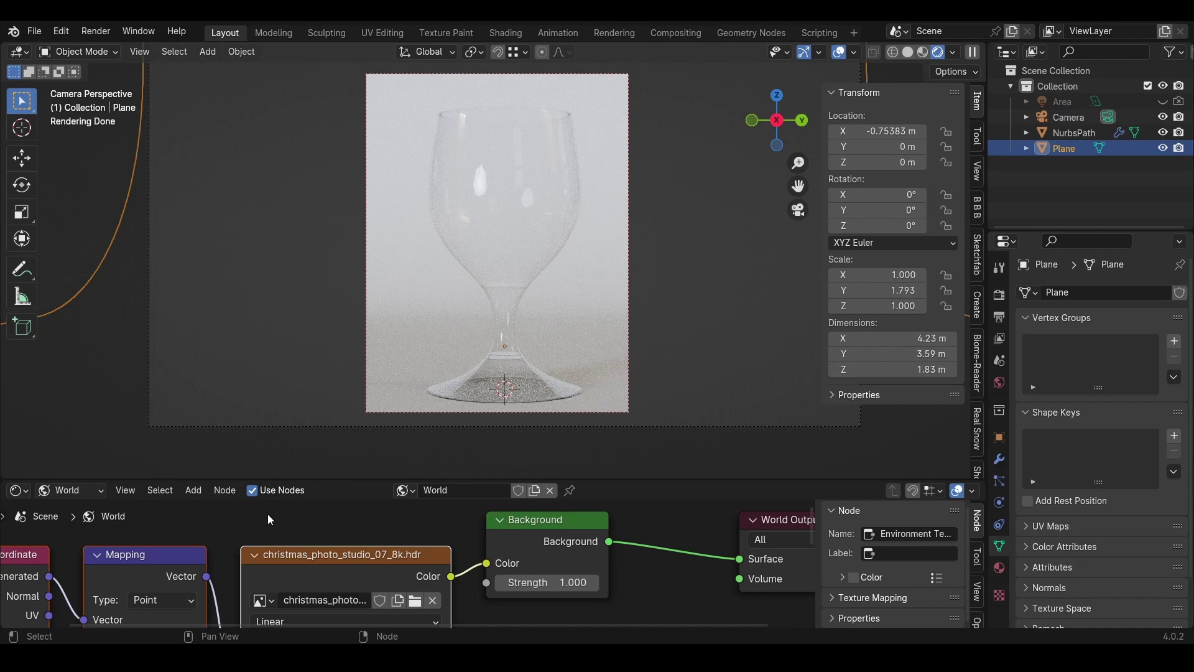
left_click(39, 495)
left_click(72, 527)
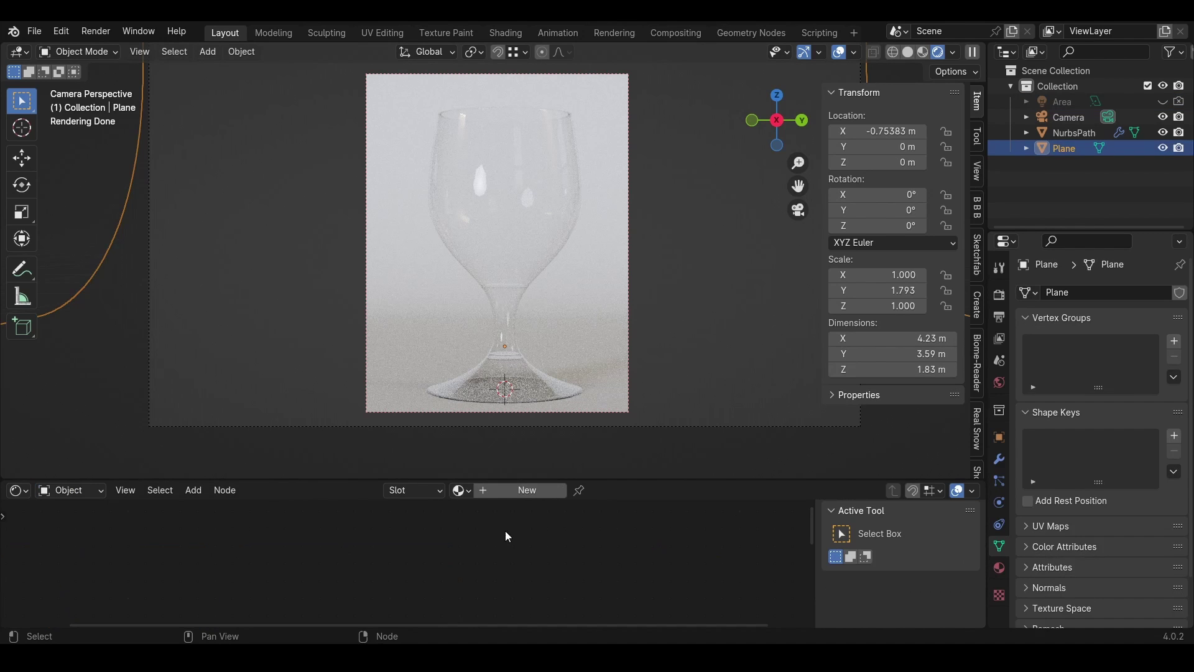
left_click(527, 491)
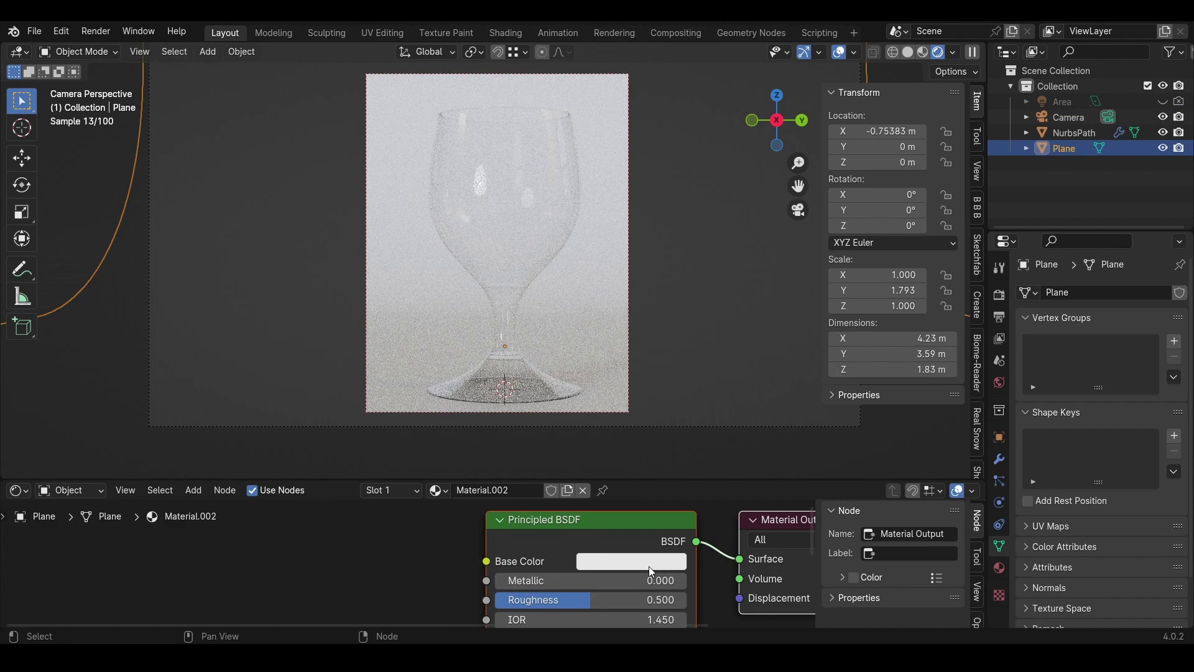
left_click(650, 562)
left_click_drag(753, 341, 752, 403)
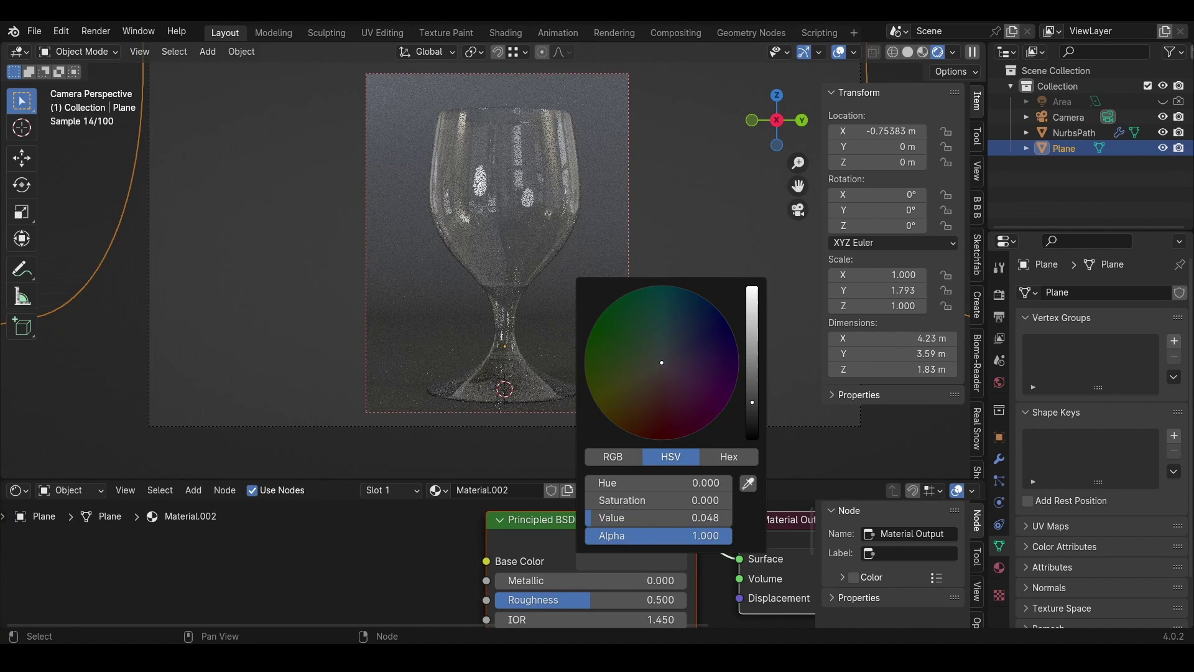
middle_click_drag(364, 577, 368, 507)
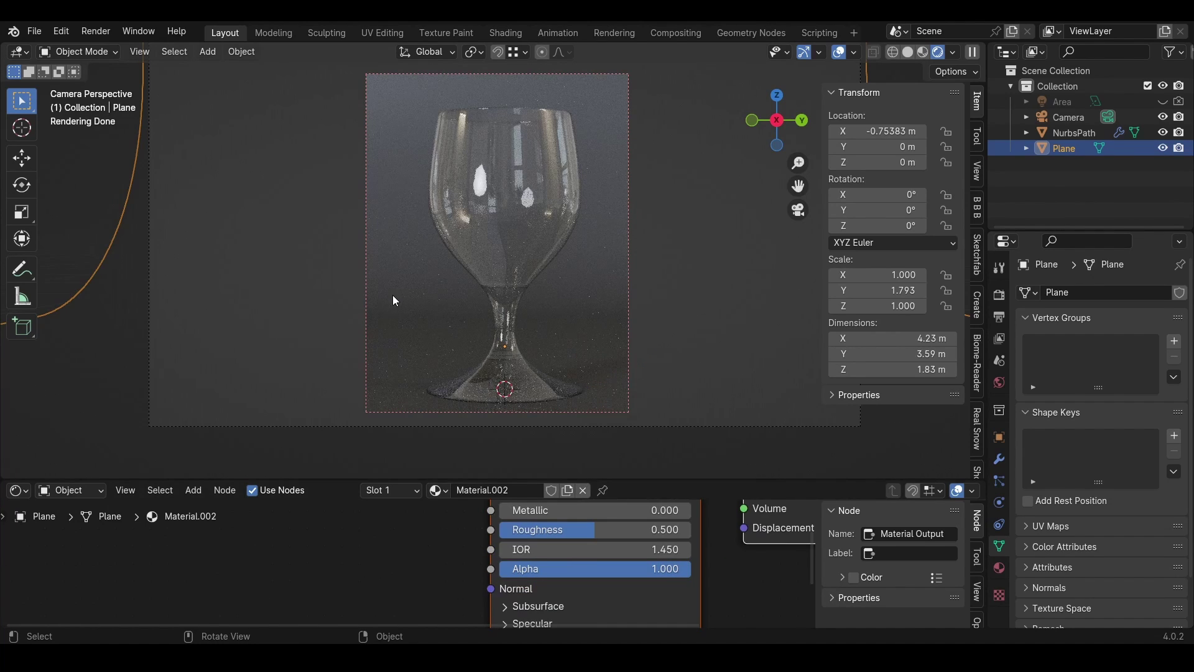
- Set the Coat weight of the wine glass's material to 1.000
left_click(564, 359)
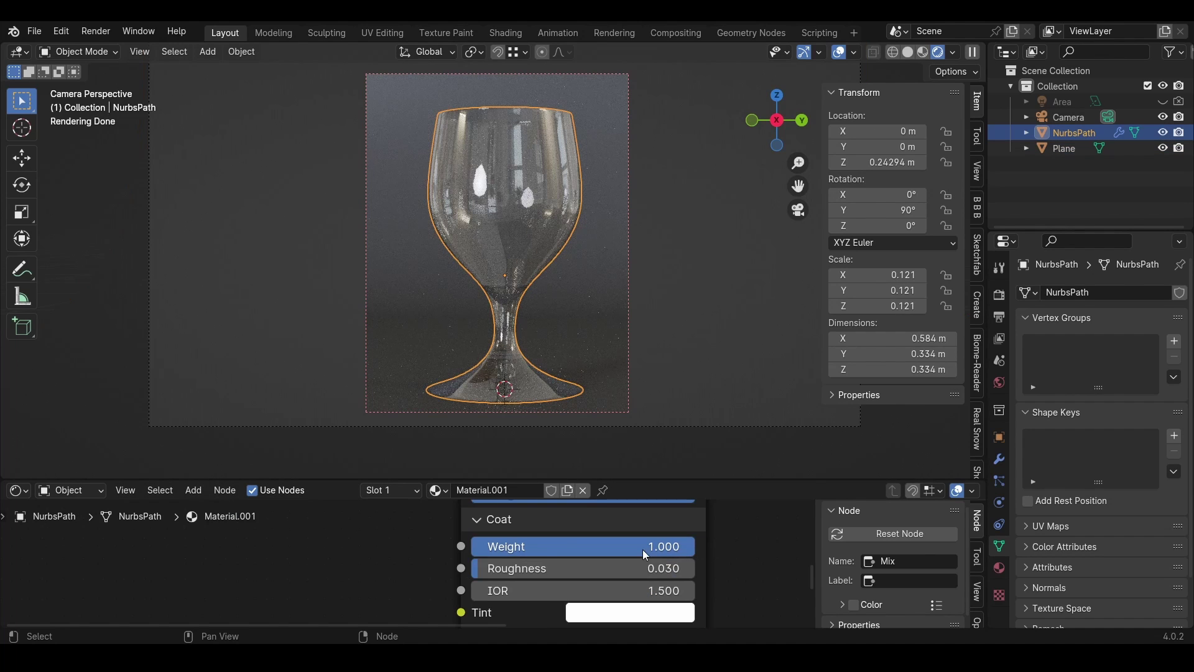